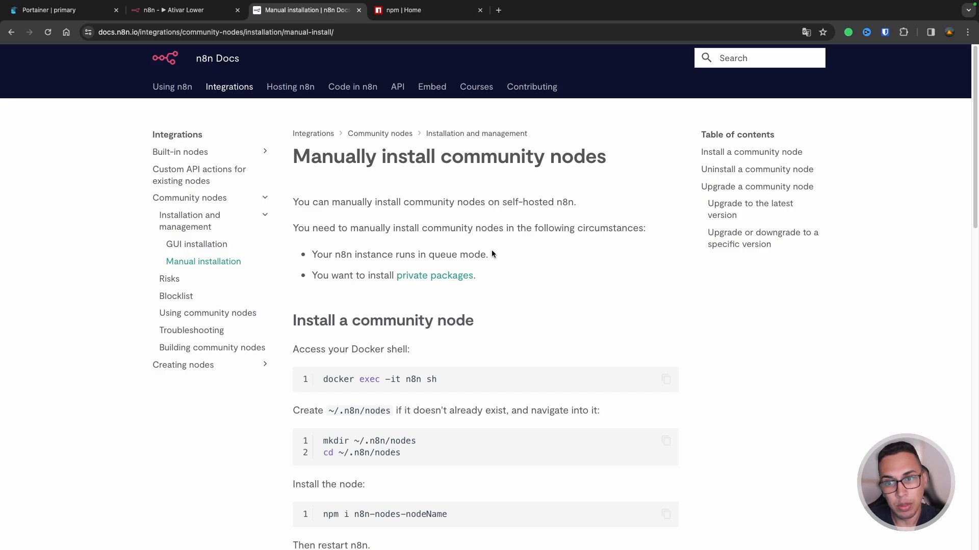
# Review the n8n documentation's commands for manually installing a community node, including the Docker shell, nodes folder and npm install commands.
pyautogui.scroll(-5, 492, 249)
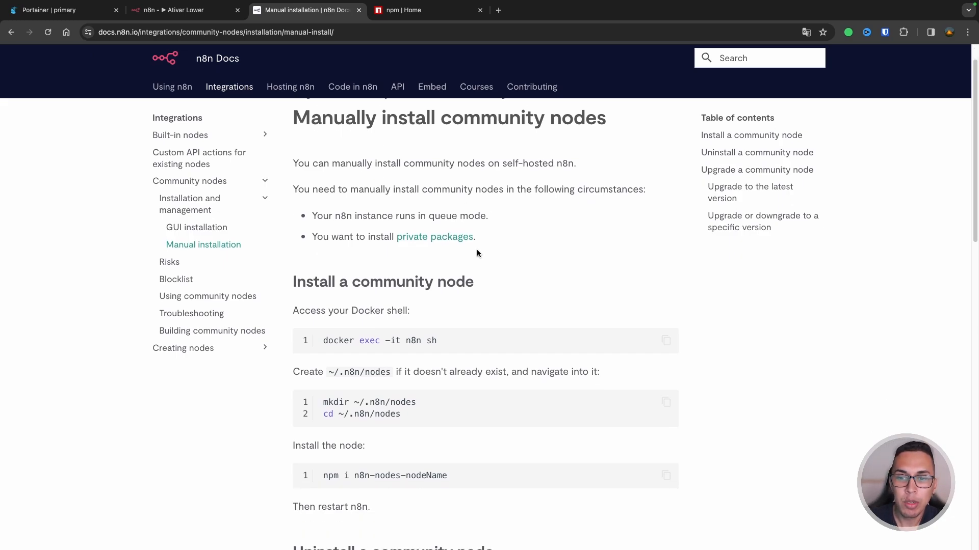
pyautogui.moveTo(438, 261); pyautogui.dragTo(318, 262)
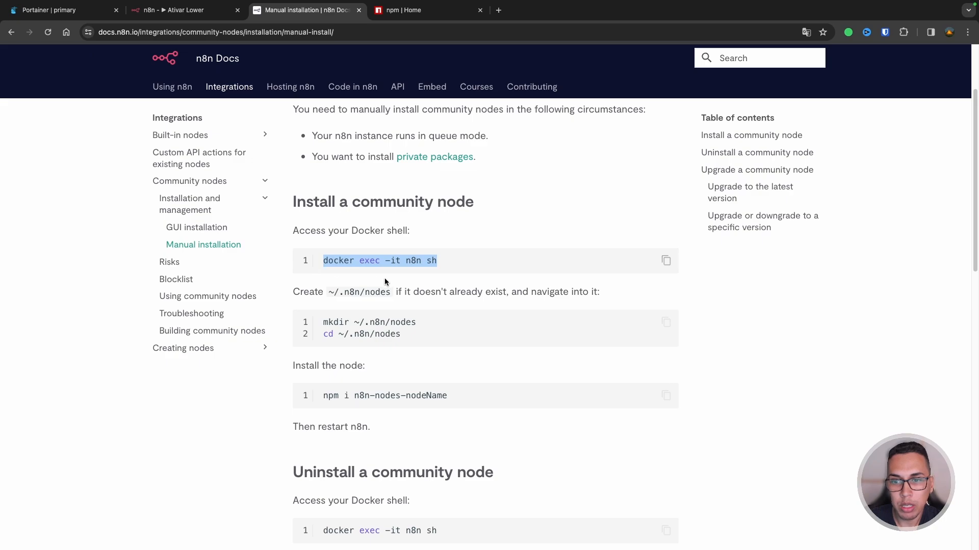
pyautogui.scroll(-1, 387, 283)
pyautogui.moveTo(416, 310); pyautogui.dragTo(346, 311)
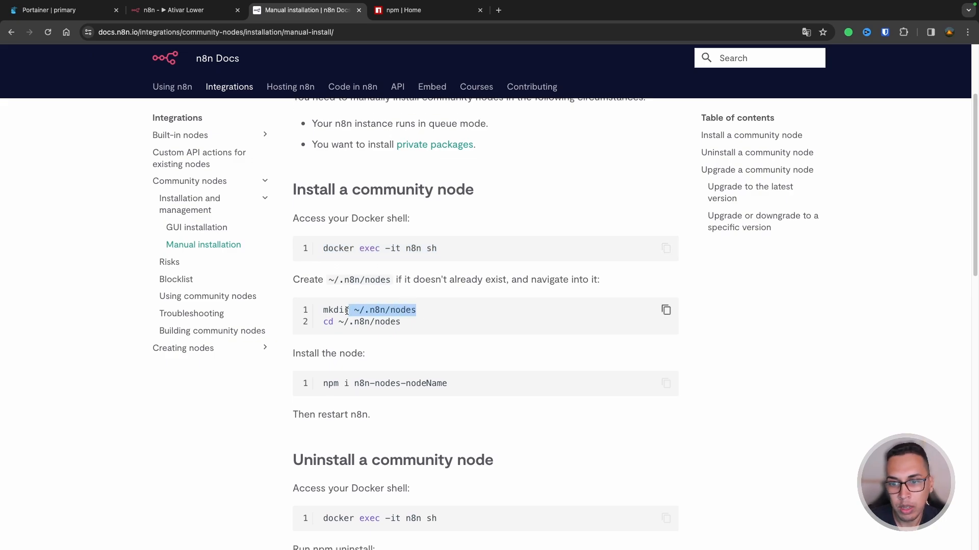
pyautogui.moveTo(402, 322); pyautogui.dragTo(319, 320)
pyautogui.scroll(-4, 355, 332)
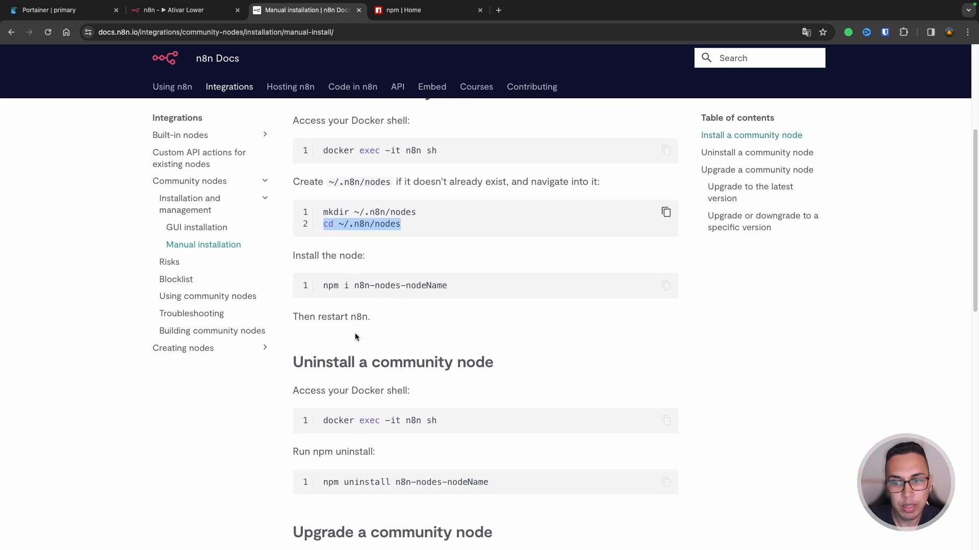
pyautogui.doubleClick(331, 286)
pyautogui.doubleClick(345, 286)
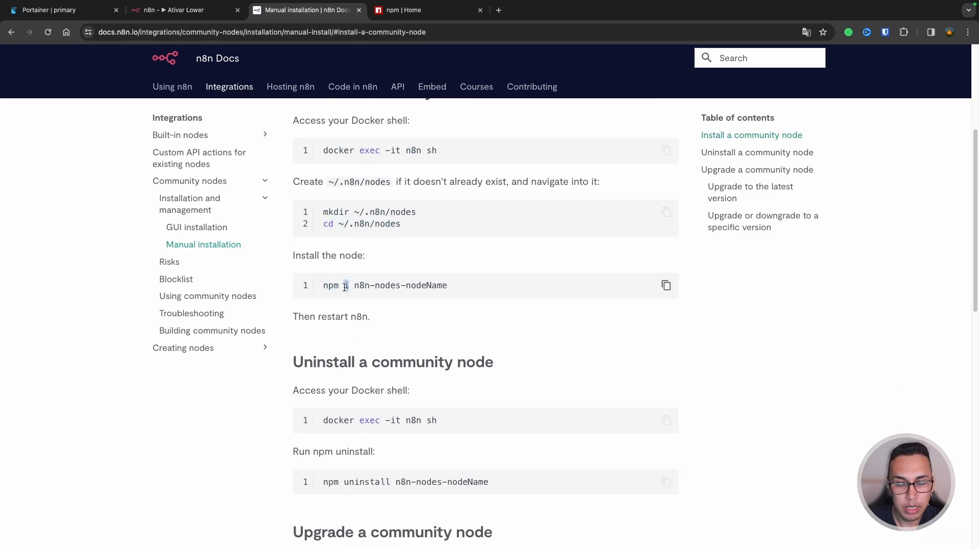
pyautogui.moveTo(360, 286); pyautogui.dragTo(458, 288)
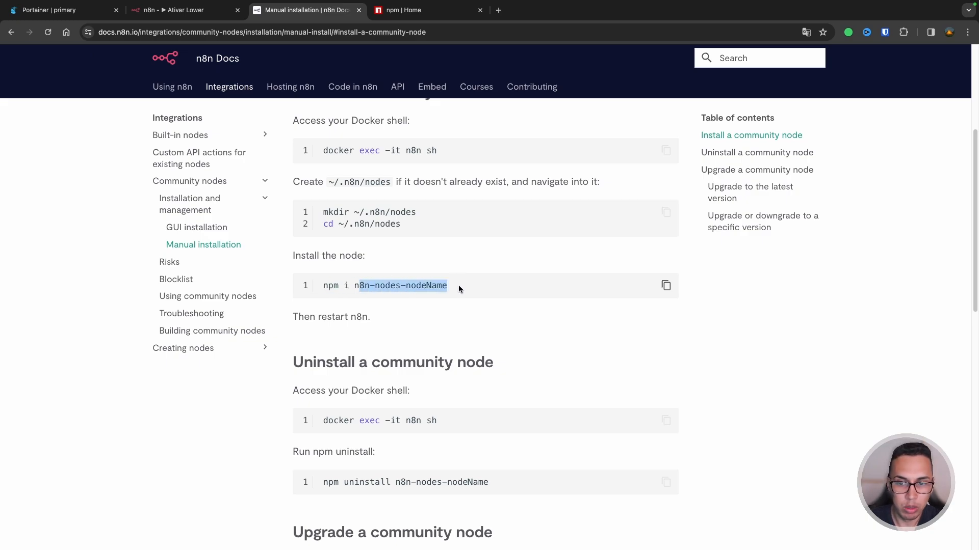
pyautogui.scroll(2, 687, 365)
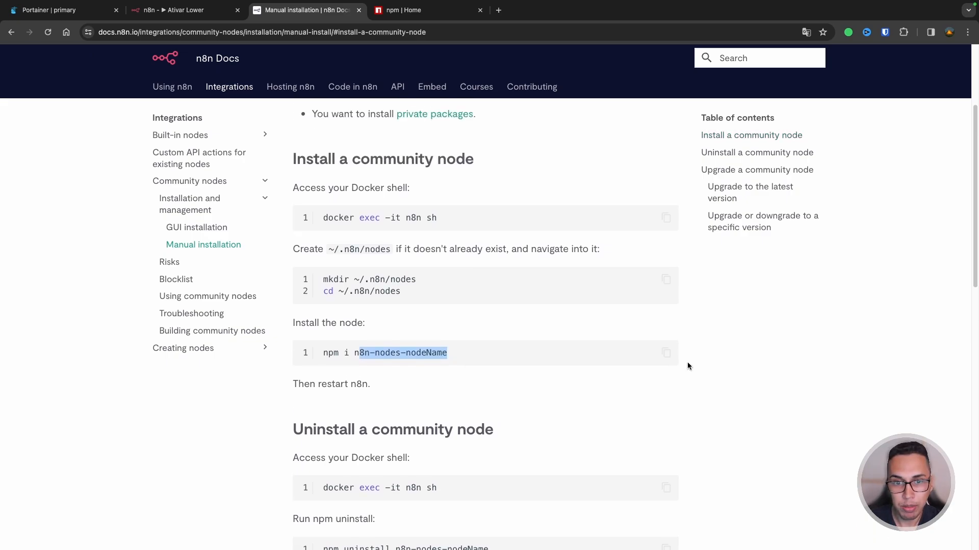
pyautogui.scroll(3, 687, 366)
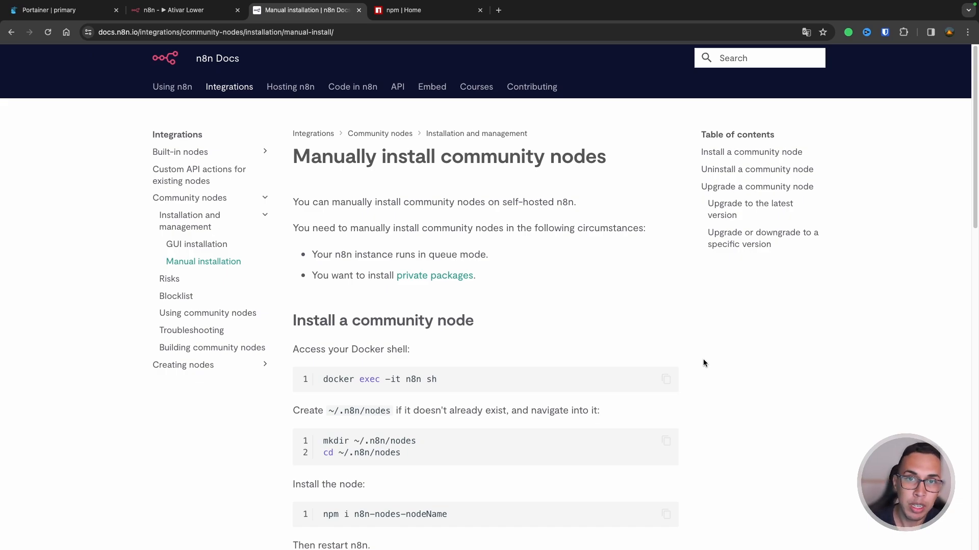
pyautogui.click(484, 320)
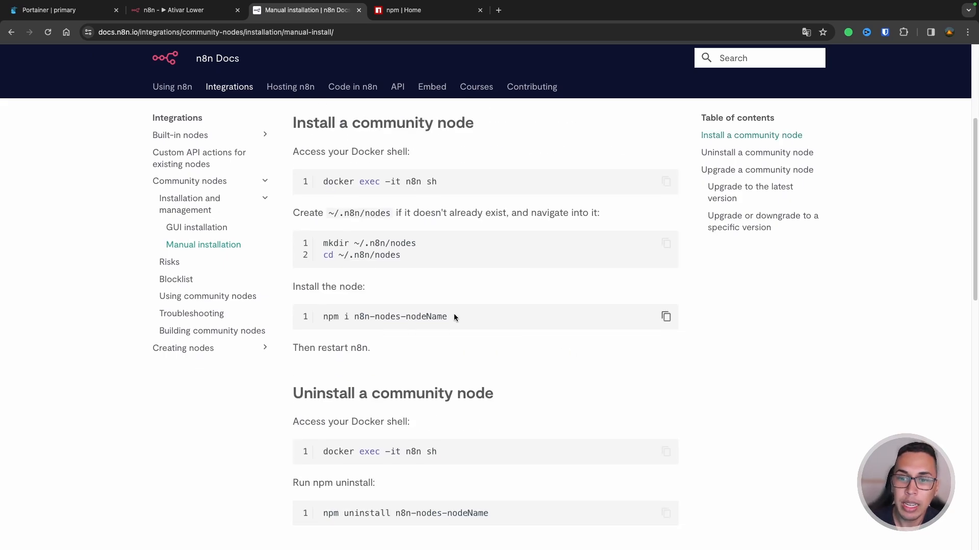
pyautogui.moveTo(404, 256); pyautogui.dragTo(367, 258)
pyautogui.moveTo(448, 317); pyautogui.dragTo(406, 318)
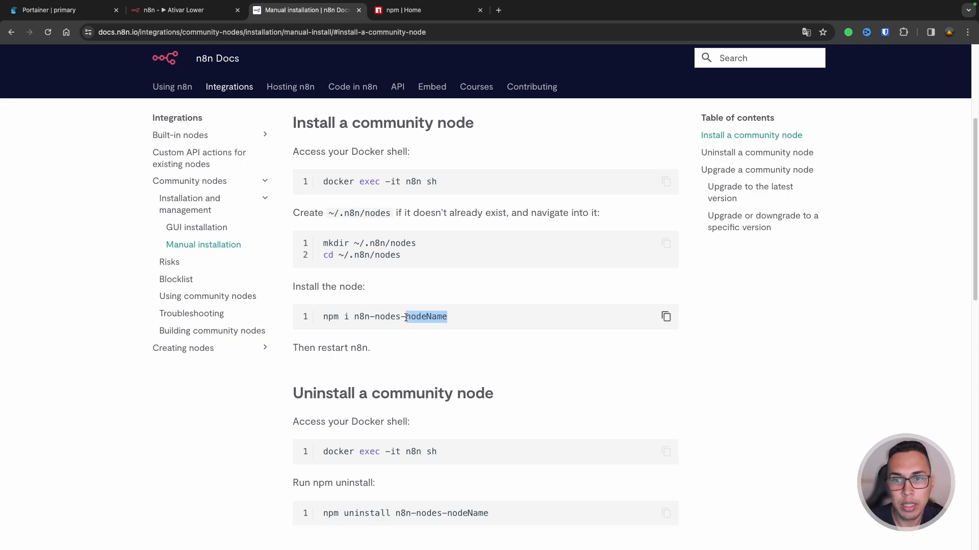
pyautogui.click(280, 296)
pyautogui.scroll(4, 406, 300)
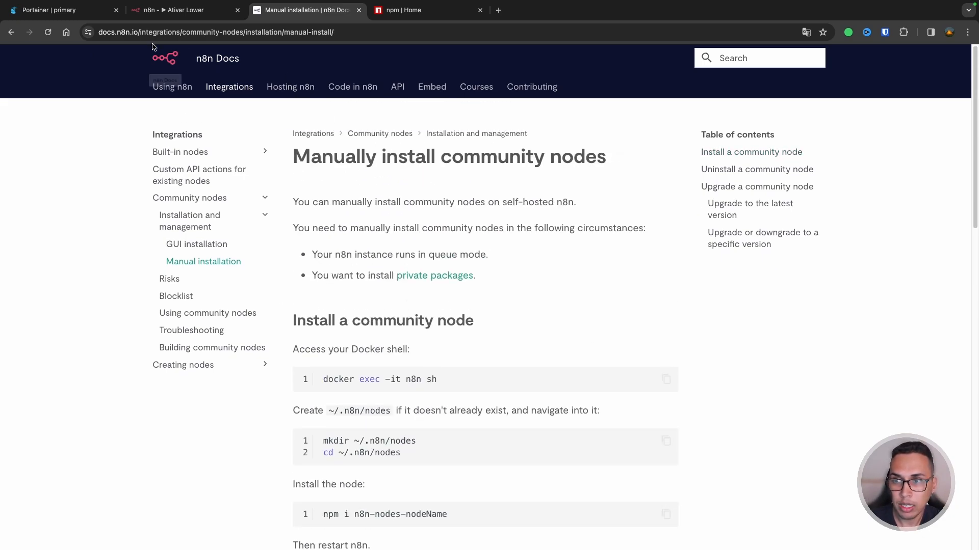
# Reload the Ativar Lower workflow in n8n, search its node list for "chatwo", and clear the search.
pyautogui.click(173, 10)
pyautogui.click(49, 33)
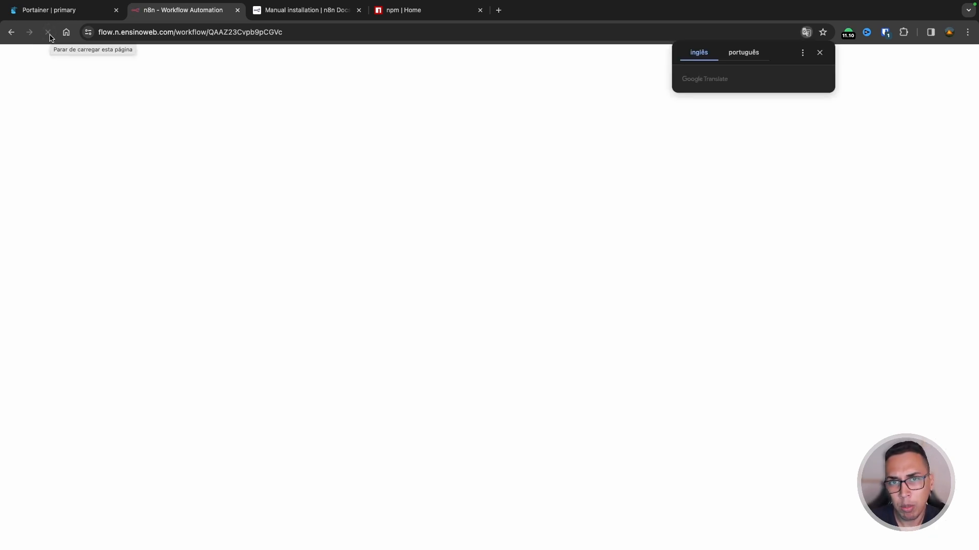
pyautogui.click(819, 52)
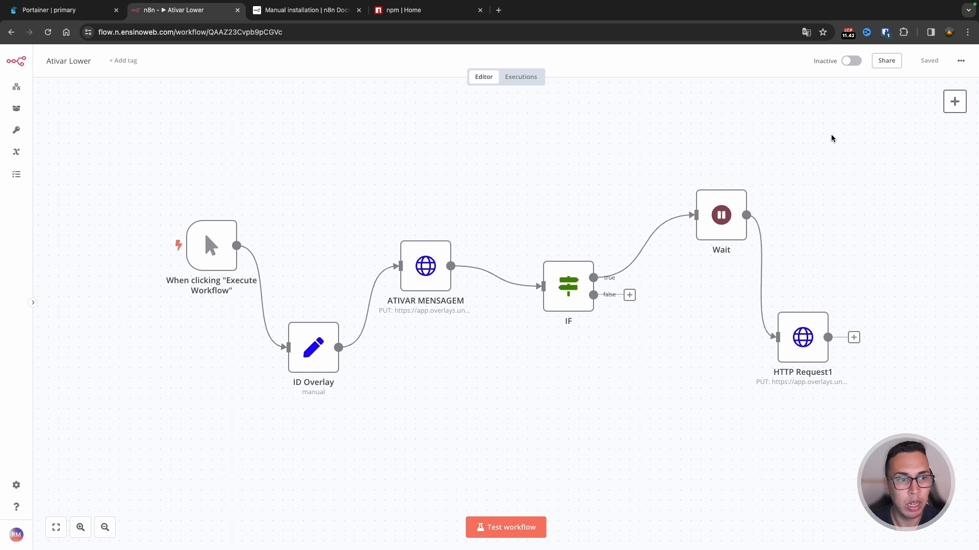
pyautogui.click(956, 102)
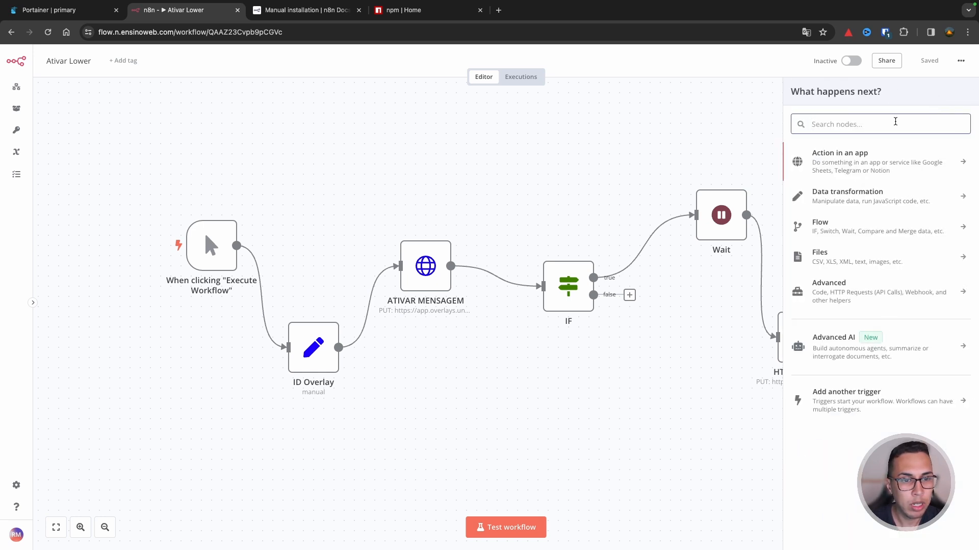
pyautogui.write('chat')
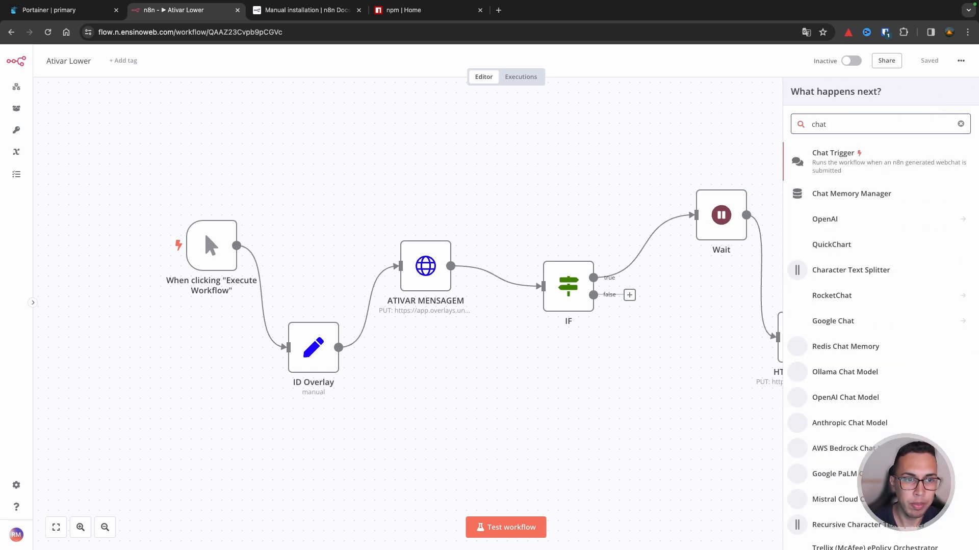
pyautogui.write('wo')
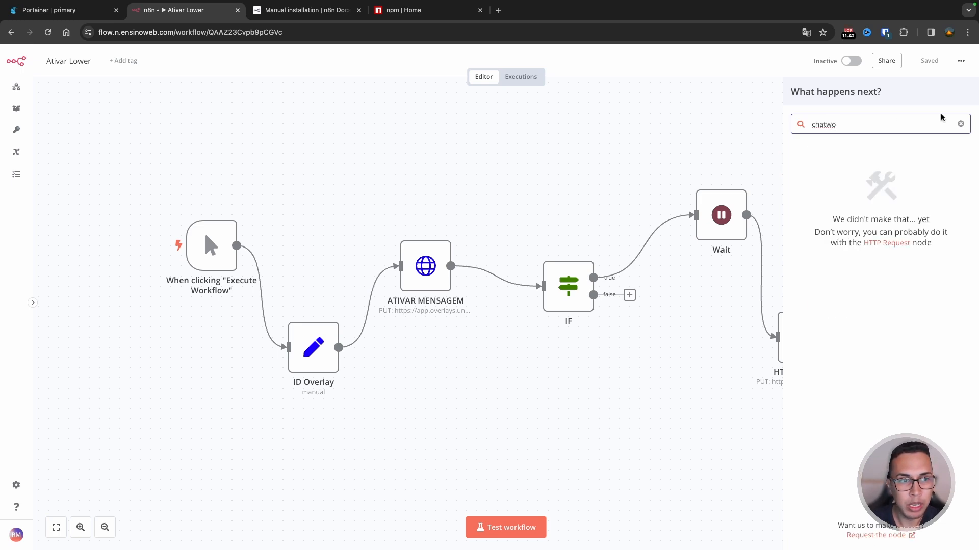
pyautogui.click(960, 124)
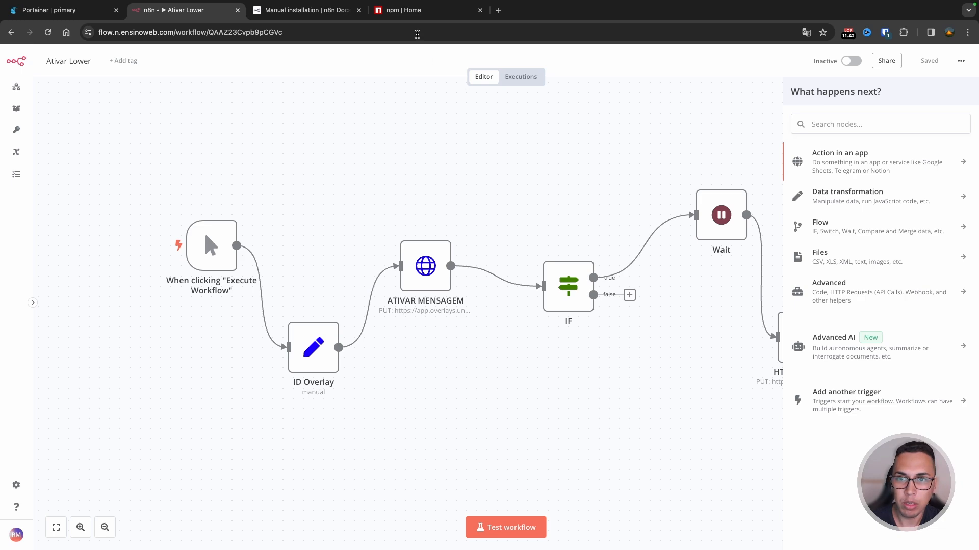
# Search the npm registry for "n8n-nodes-cha", open the n8n-nodes-chatwoot package page, and highlight the package name.
pyautogui.click(407, 10)
pyautogui.click(305, 101)
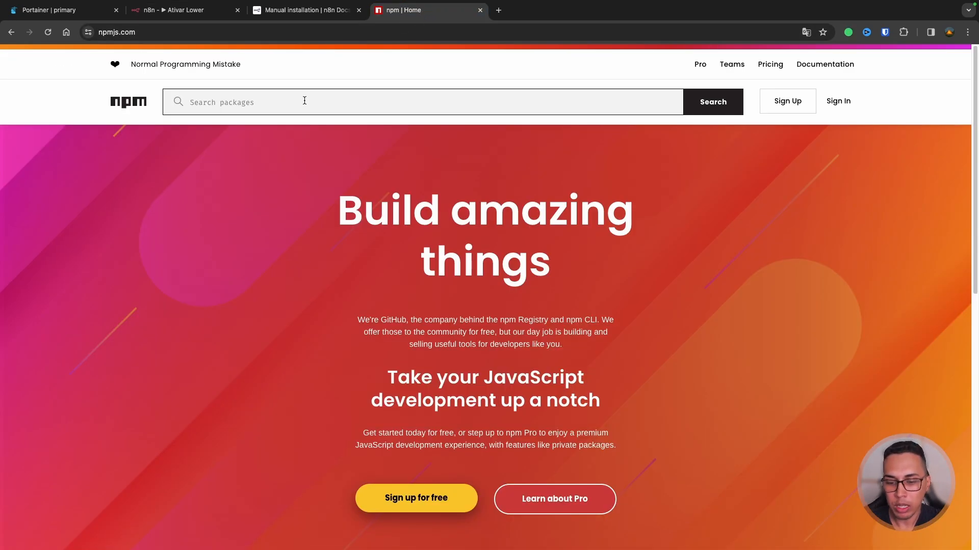
pyautogui.write('n8n-nod')
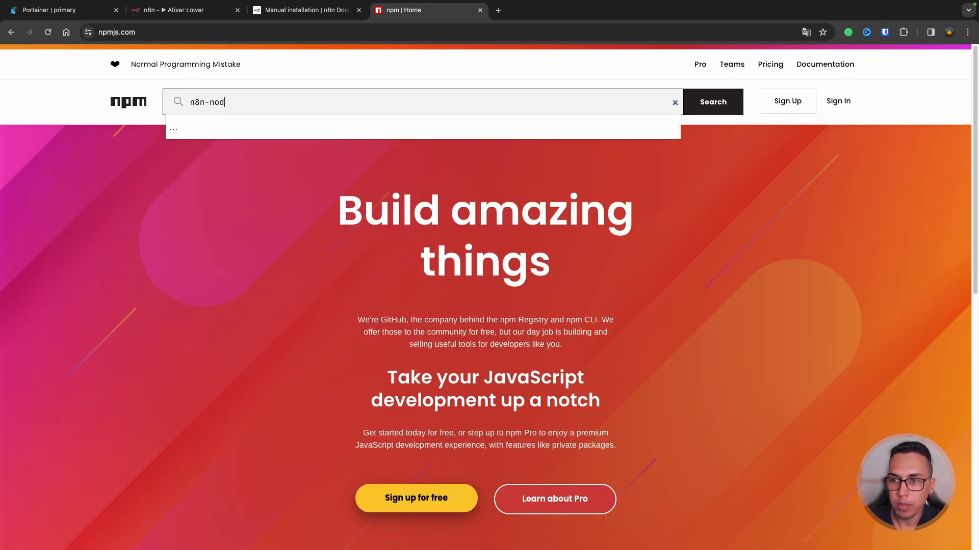
pyautogui.write('es')
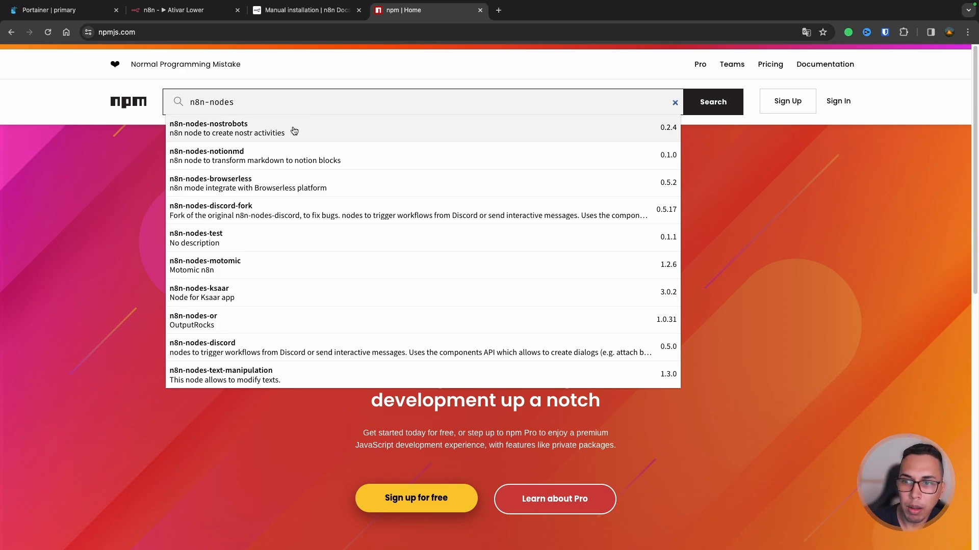
pyautogui.scroll(-1, 284, 143)
pyautogui.write('-')
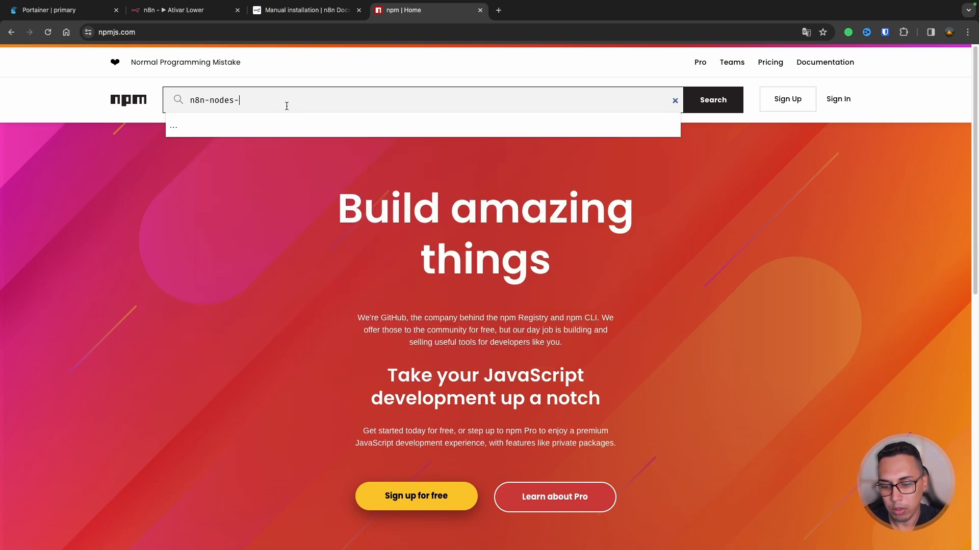
pyautogui.write('cha')
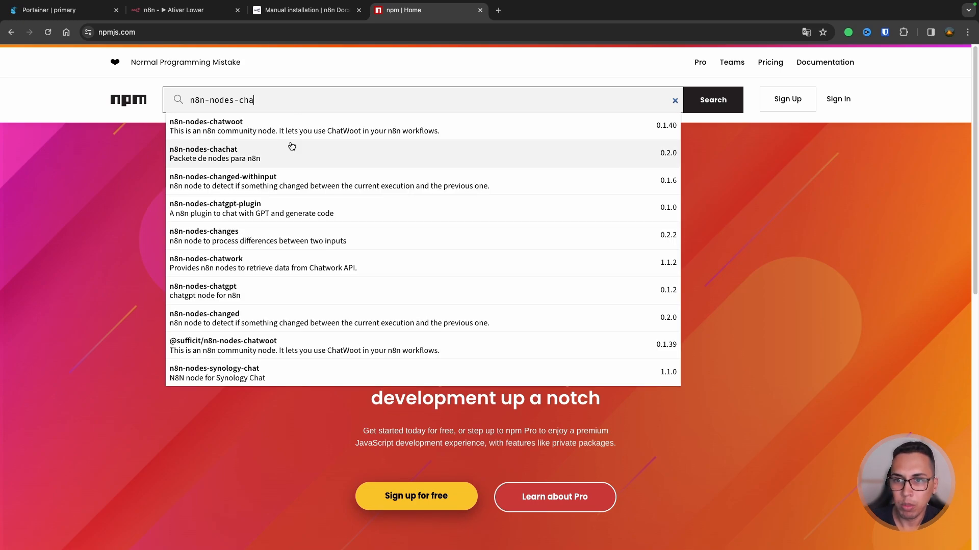
pyautogui.click(335, 131)
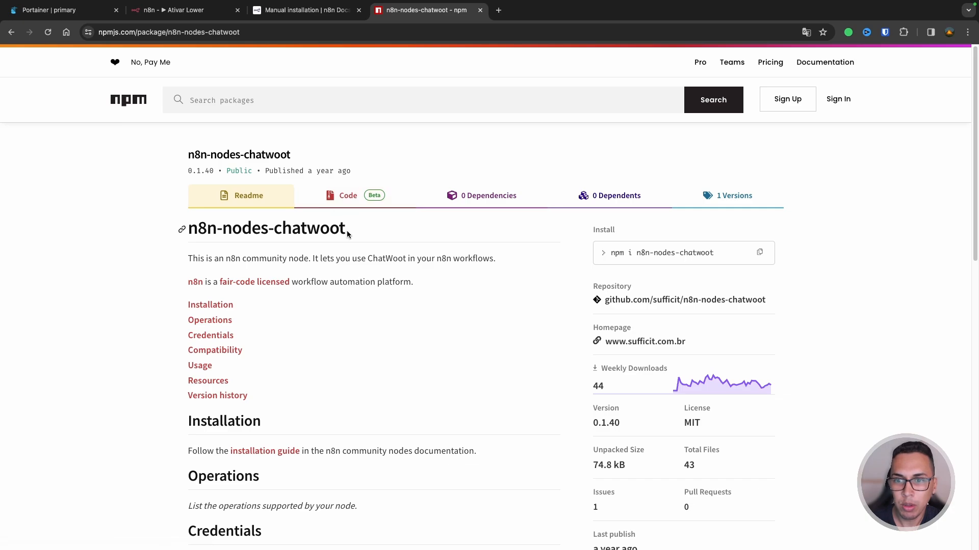
pyautogui.moveTo(348, 232); pyautogui.dragTo(185, 230)
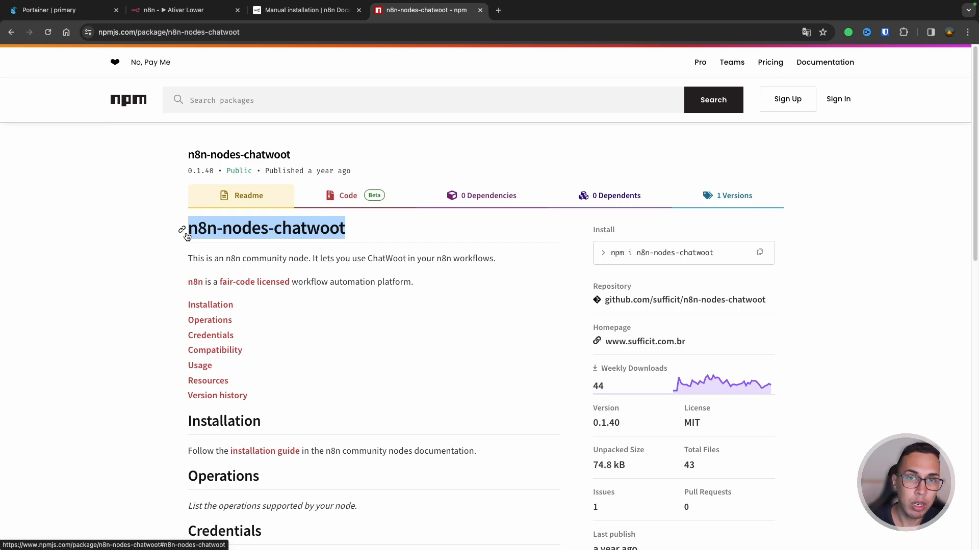
# Switch to Portainer, start building a new Docker image from the image list, and collapse the navigation sidebar.
pyautogui.click(49, 9)
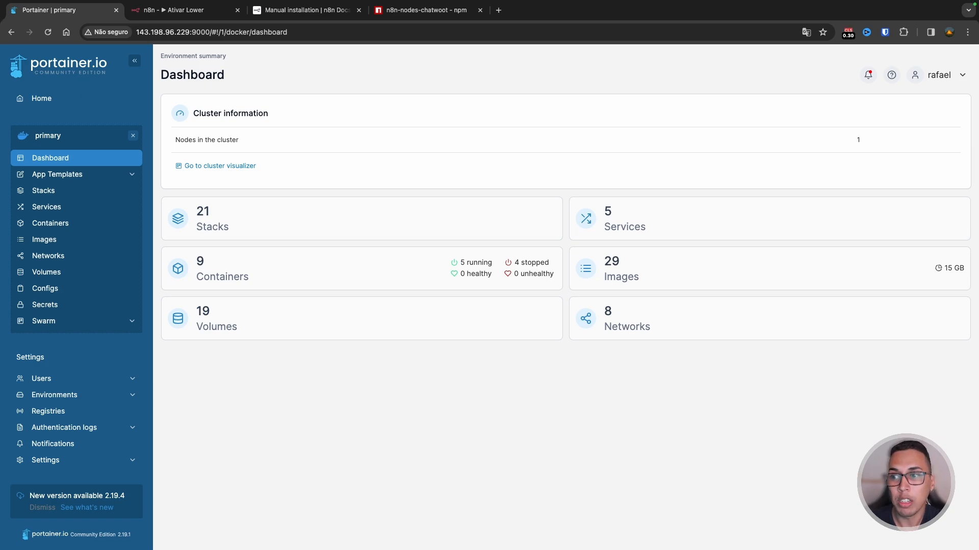
pyautogui.click(67, 240)
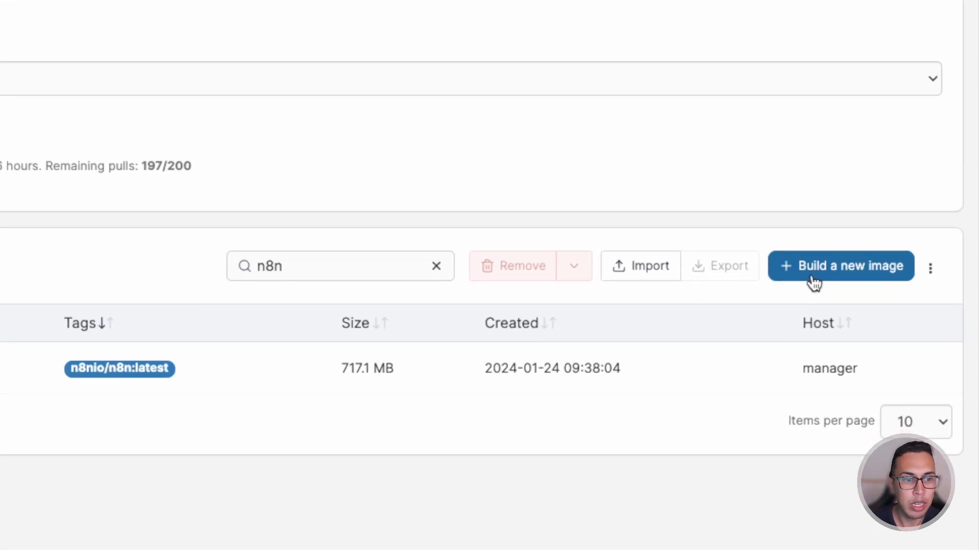
pyautogui.click(814, 283)
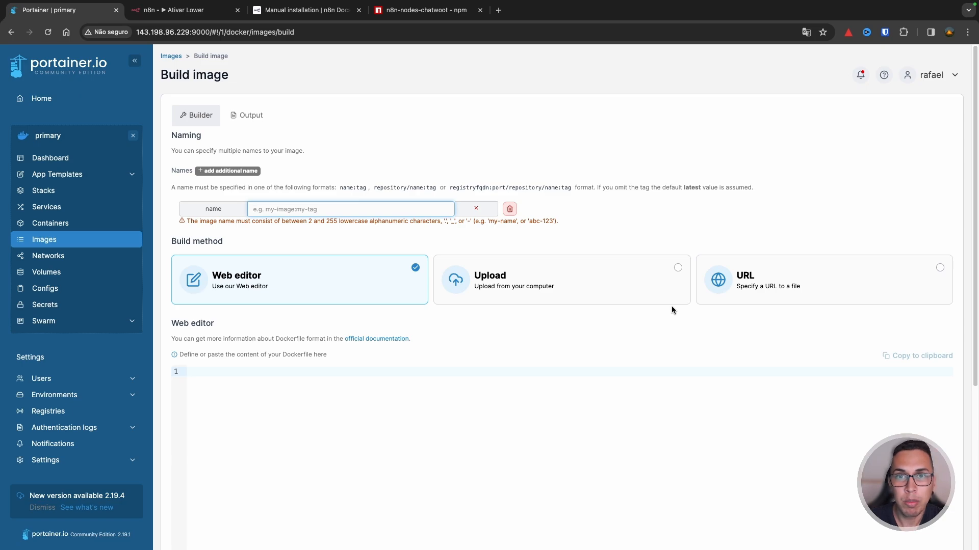
pyautogui.click(134, 60)
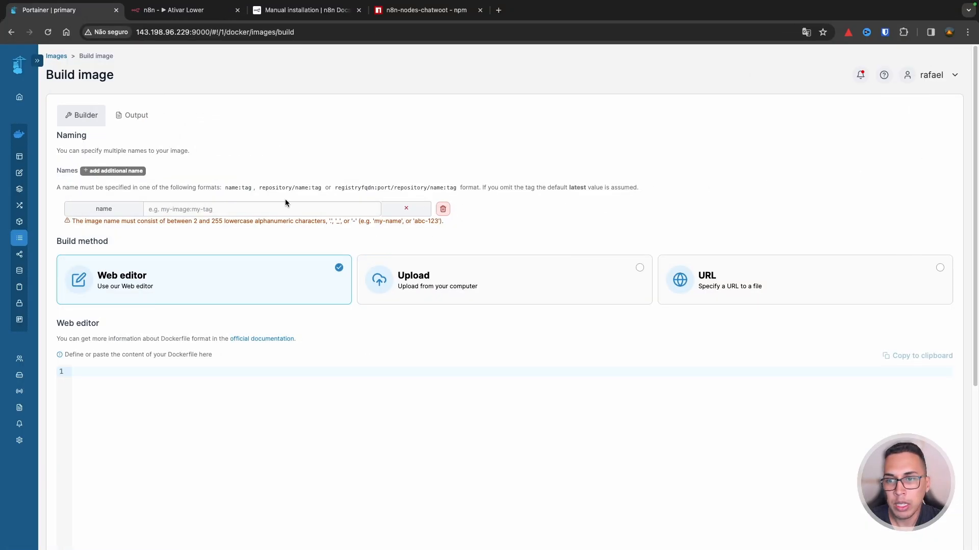
# Name the new image aprendanaweb/n8n:latest.
pyautogui.click(282, 213)
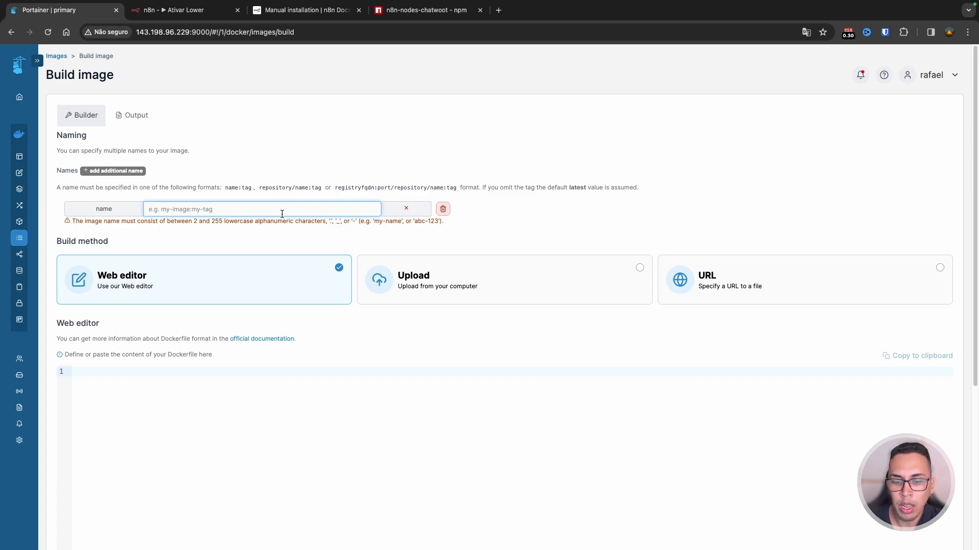
pyautogui.write('aprendan')
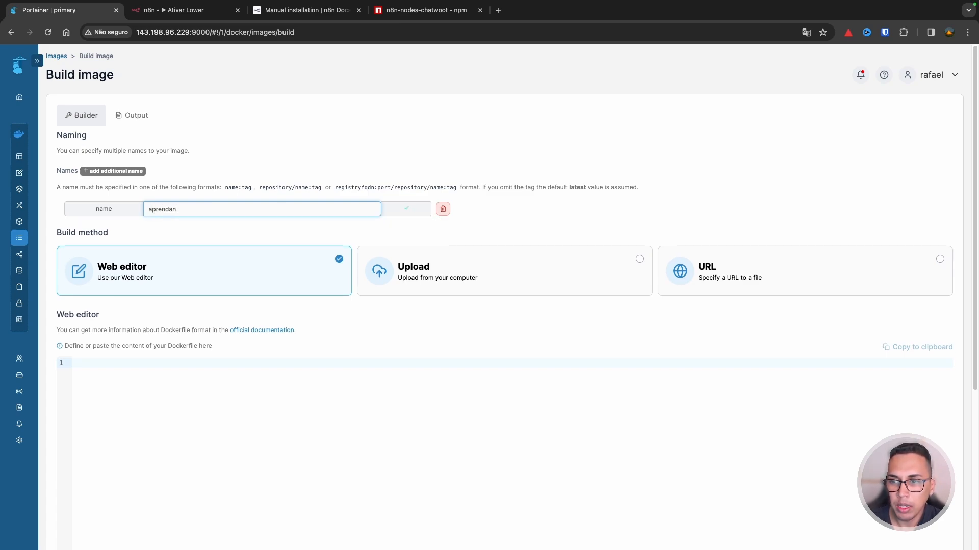
pyautogui.write('aweb/')
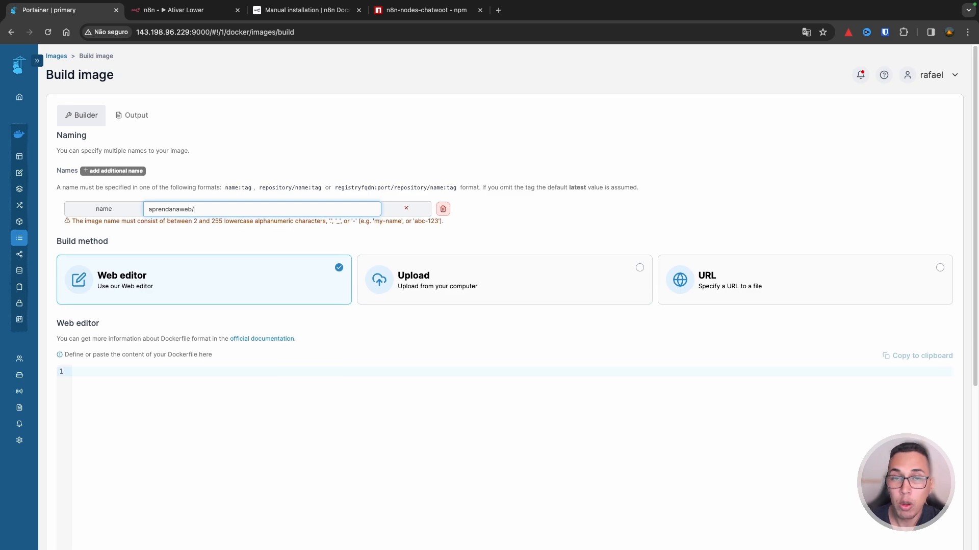
pyautogui.write('n8n')
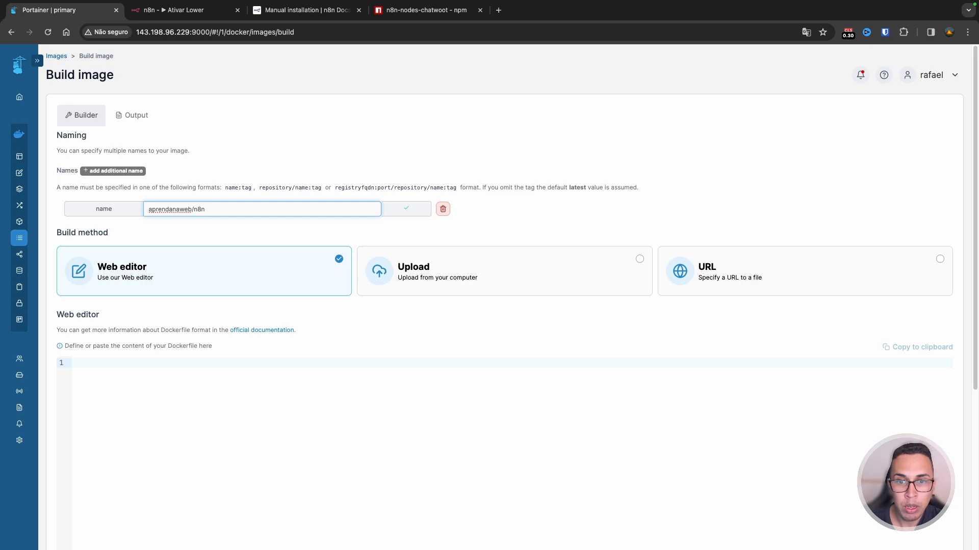
pyautogui.write(':l')
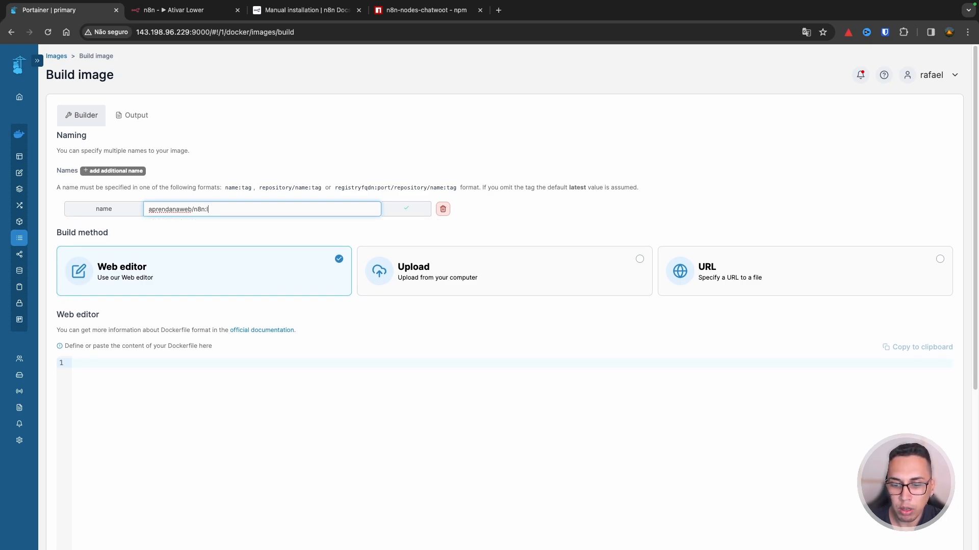
pyautogui.write('atest')
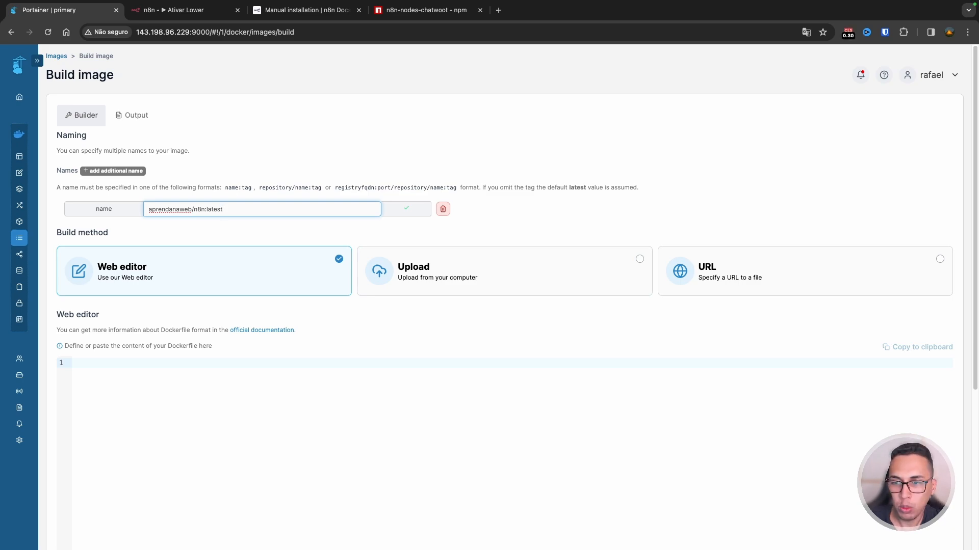
pyautogui.scroll(-3, 163, 250)
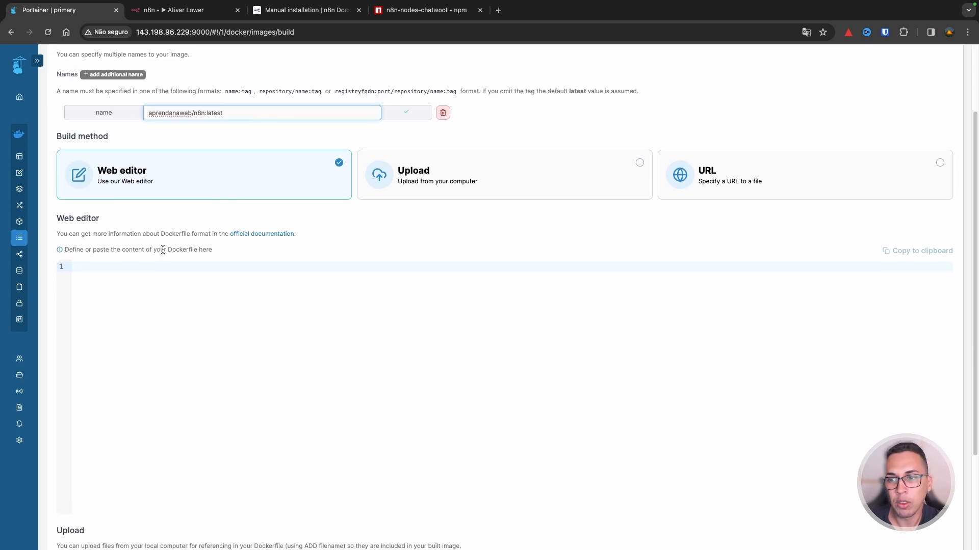
# Look at the Upload and URL build methods, and return to the Web editor method.
pyautogui.click(111, 294)
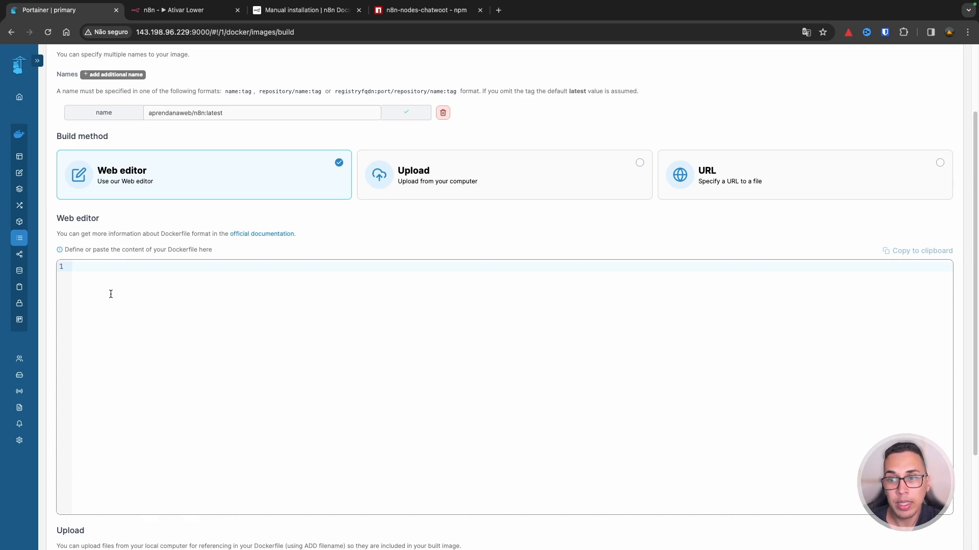
pyautogui.click(406, 189)
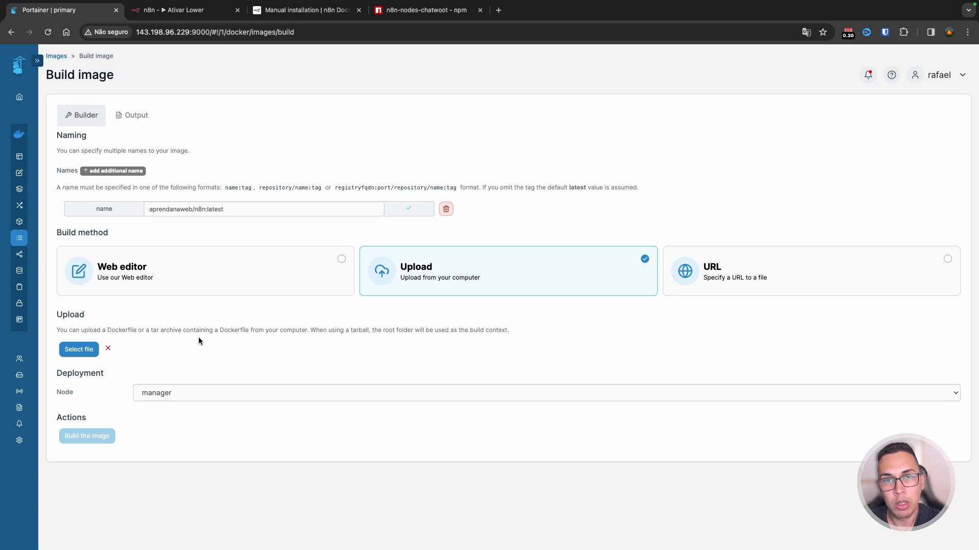
pyautogui.click(716, 282)
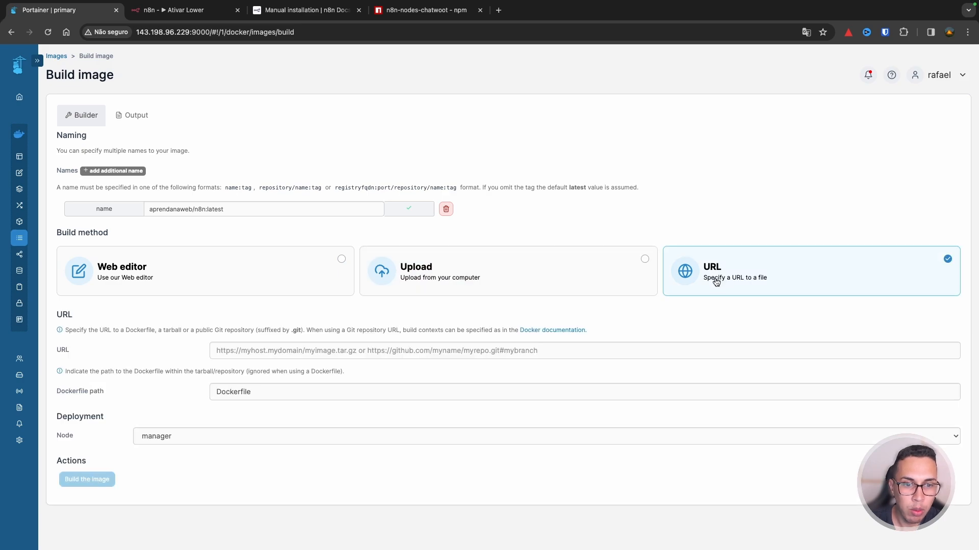
pyautogui.click(275, 286)
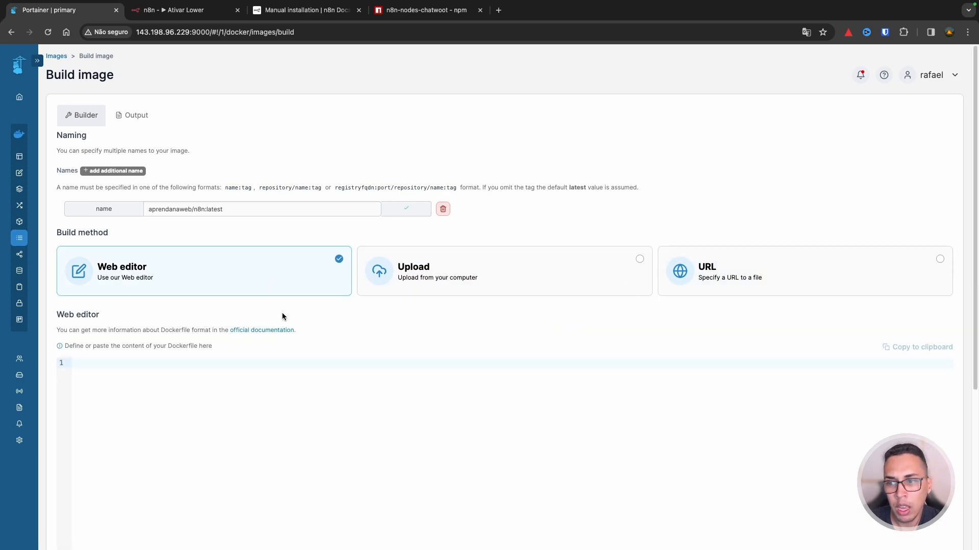
# Start the Dockerfile with the base image line FROM n8nio/n8n:latest, followed by a blank line.
pyautogui.scroll(-3, 282, 316)
pyautogui.click(301, 312)
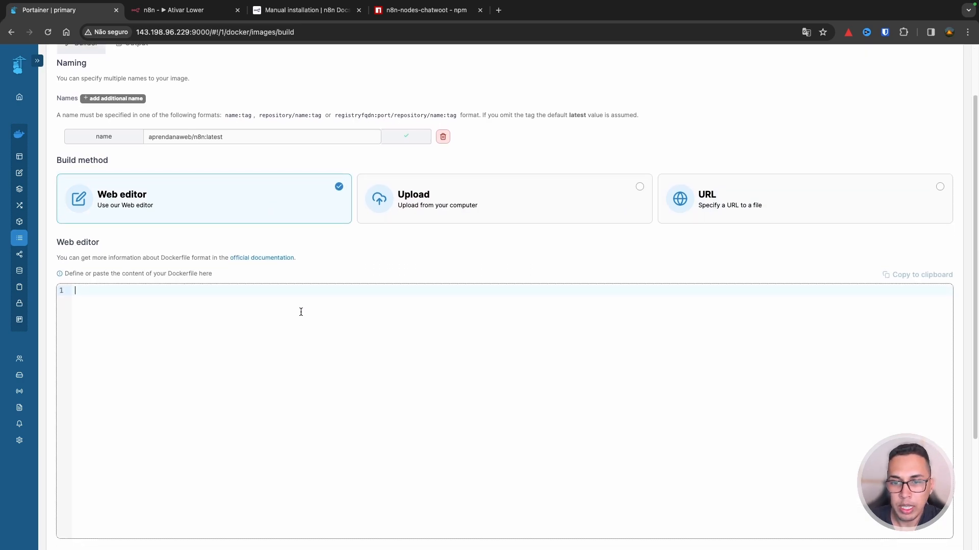
pyautogui.scroll(-5, 301, 312)
pyautogui.scroll(2, 254, 276)
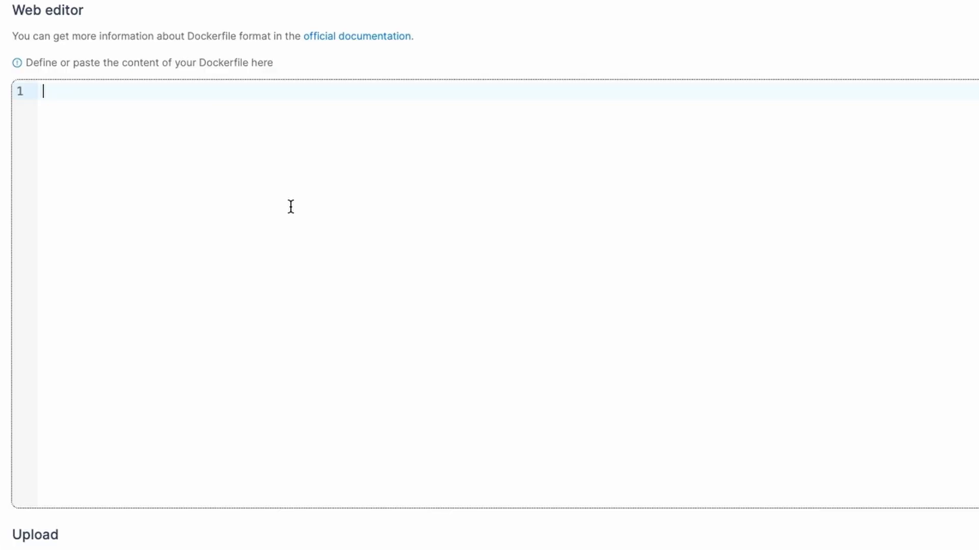
pyautogui.write('FROM n8nio')
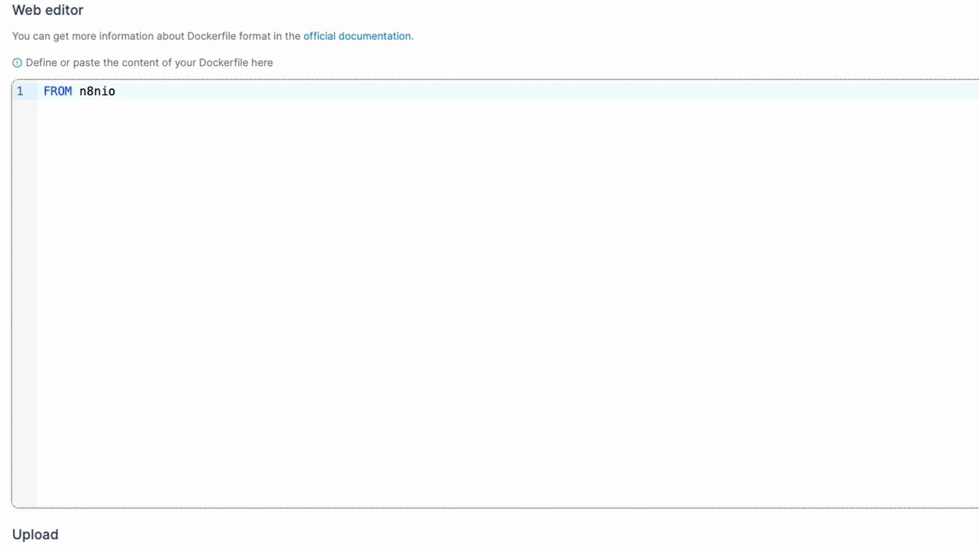
pyautogui.write('/n8n:latest')
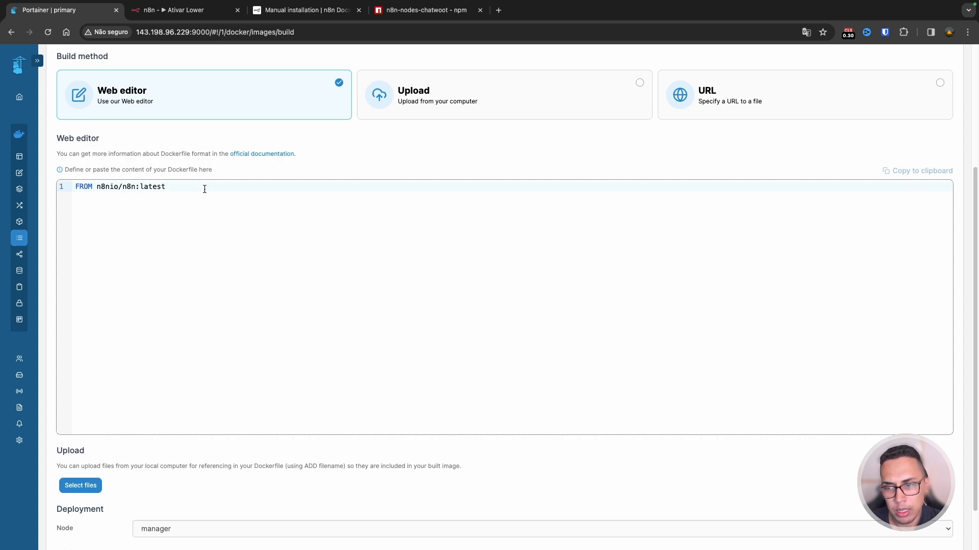
pyautogui.press('Return')
pyautogui.press('Return')
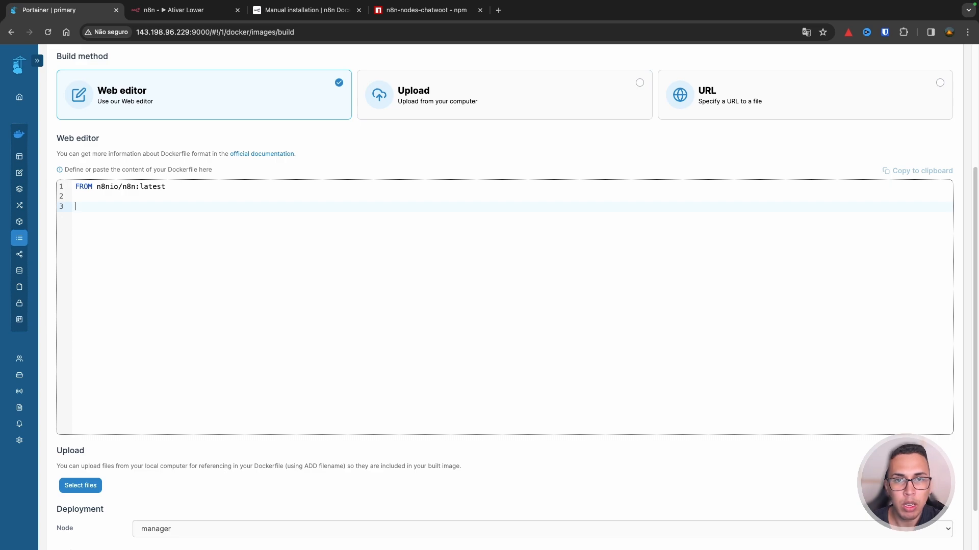
# Highlight the image name aprendanaweb/n8n:latest and return to line 3 of the Dockerfile.
pyautogui.scroll(5, 214, 190)
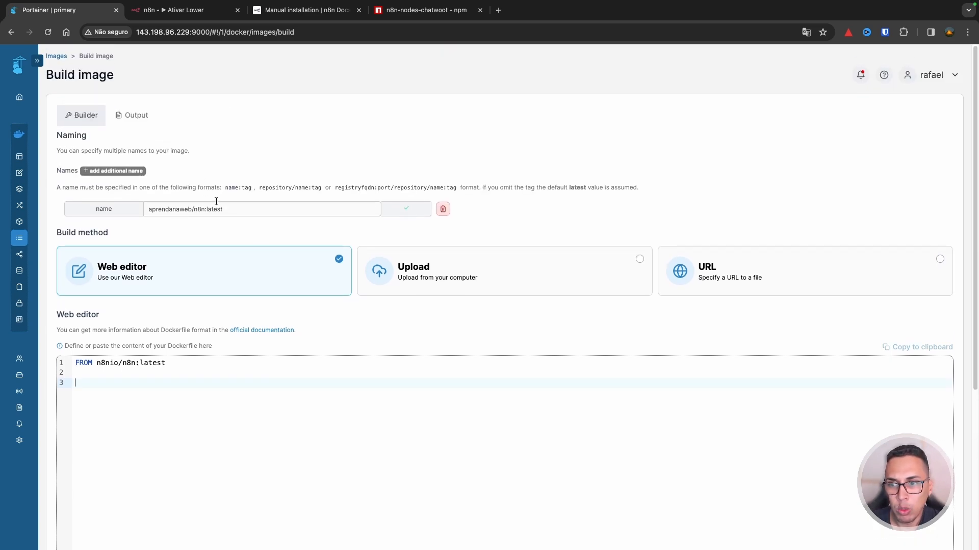
pyautogui.moveTo(229, 209); pyautogui.dragTo(134, 213)
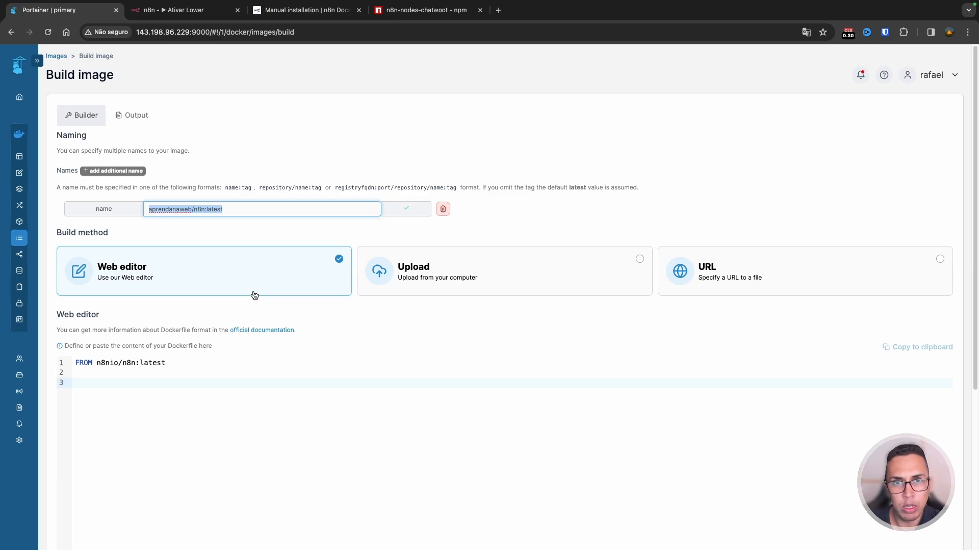
pyautogui.scroll(-1, 98, 368)
pyautogui.click(98, 368)
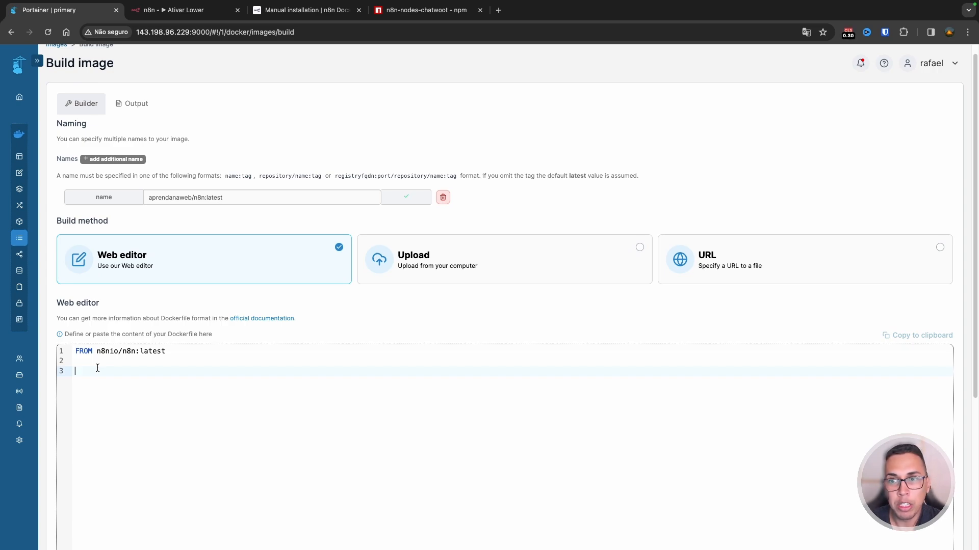
# Review the mkdir, cd and npm install commands on the n8n Docs manual installation page, and return to the Dockerfile in Portainer.
pyautogui.click(303, 10)
pyautogui.scroll(-2, 350, 288)
pyautogui.scroll(-3, 352, 291)
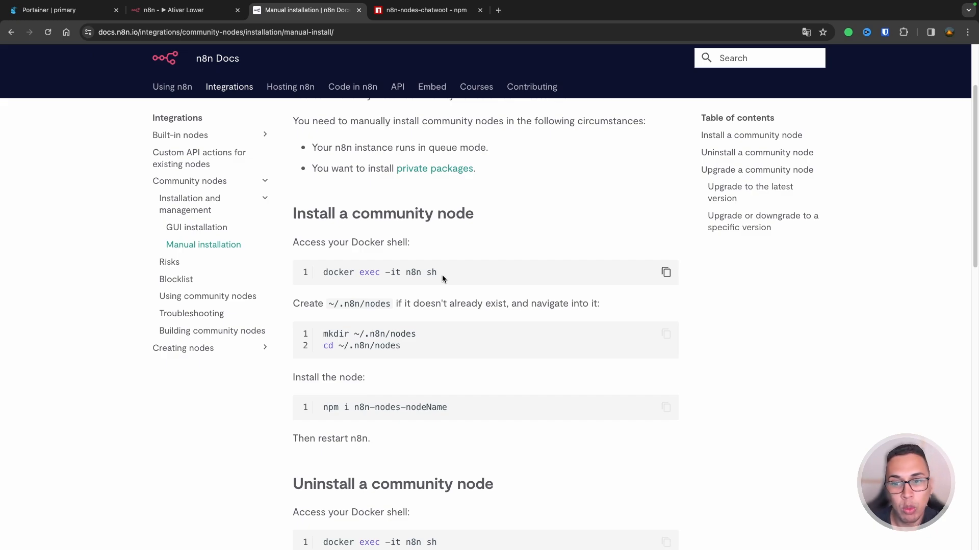
pyautogui.scroll(-1, 442, 278)
pyautogui.moveTo(417, 321); pyautogui.dragTo(323, 313)
pyautogui.scroll(-1, 396, 319)
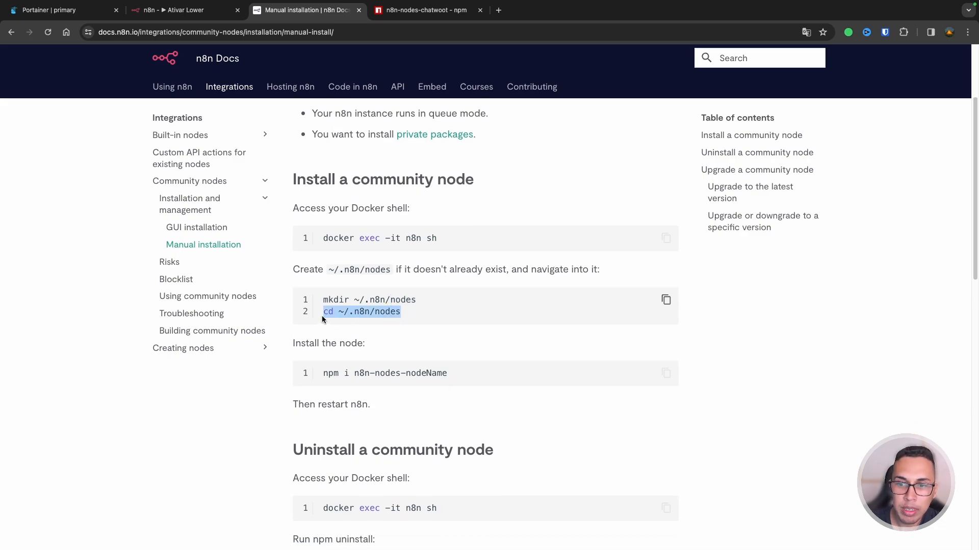
pyautogui.scroll(-3, 363, 336)
pyautogui.moveTo(448, 283); pyautogui.dragTo(351, 289)
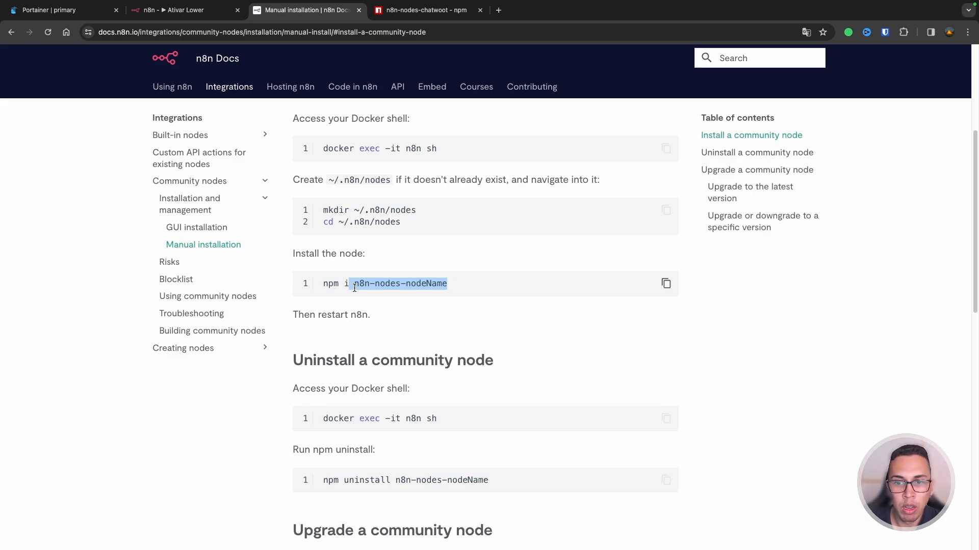
pyautogui.click(437, 288)
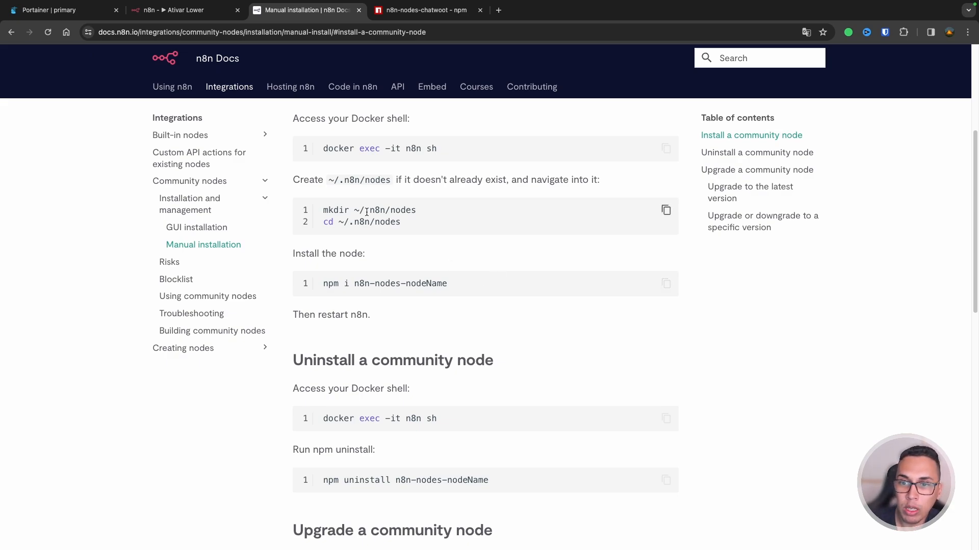
pyautogui.moveTo(354, 210); pyautogui.dragTo(359, 210)
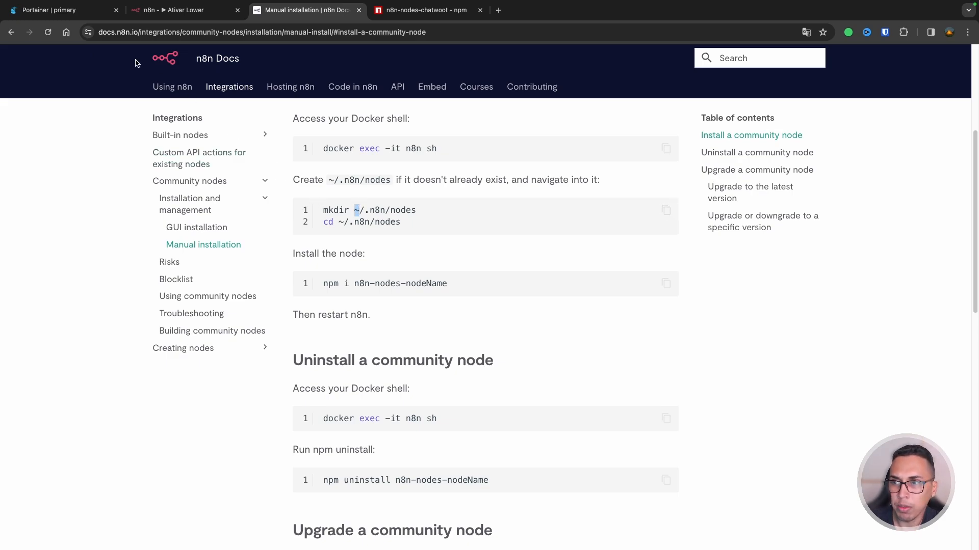
pyautogui.click(57, 11)
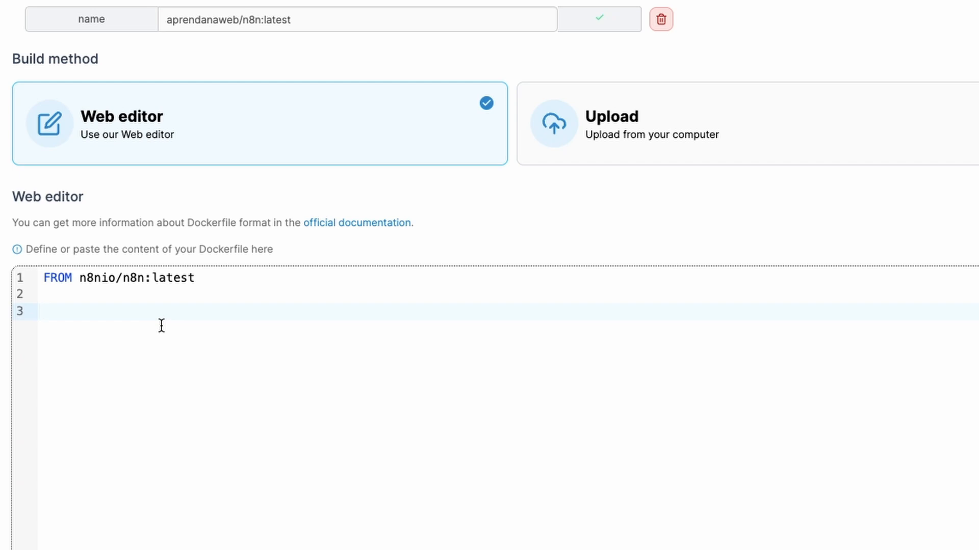
pyautogui.write('mkdir pasta')
pyautogui.press('BackSpace')
pyautogui.press('BackSpace')
pyautogui.press('BackSpace')
pyautogui.press('BackSpace')
pyautogui.press('BackSpace')
pyautogui.press('BackSpace')
pyautogui.press('BackSpace')
pyautogui.press('BackSpace')
pyautogui.press('BackSpace')
pyautogui.press('BackSpace')
pyautogui.press('BackSpace')
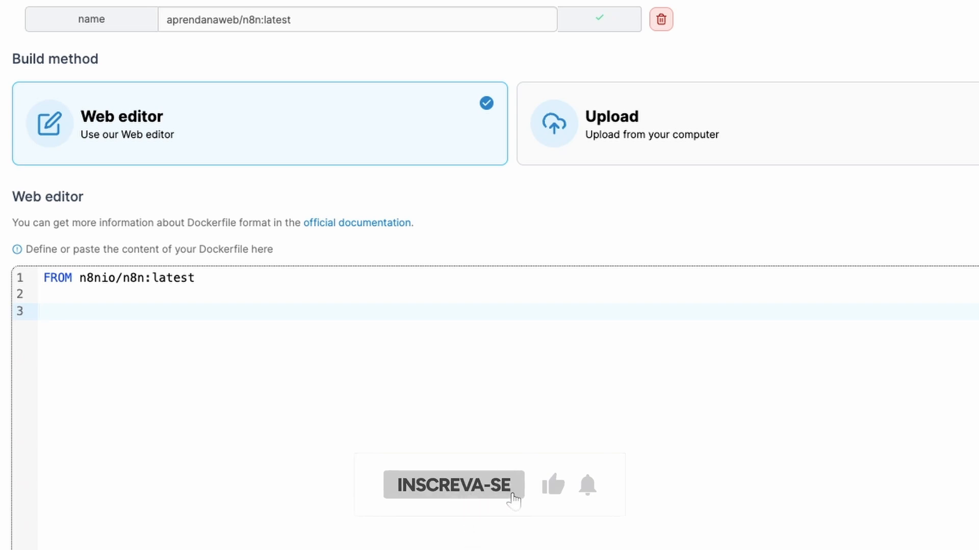
# Add the line RUN mkdir /home/node/.n8n/nodes to the Dockerfile.
pyautogui.write('RUN ')
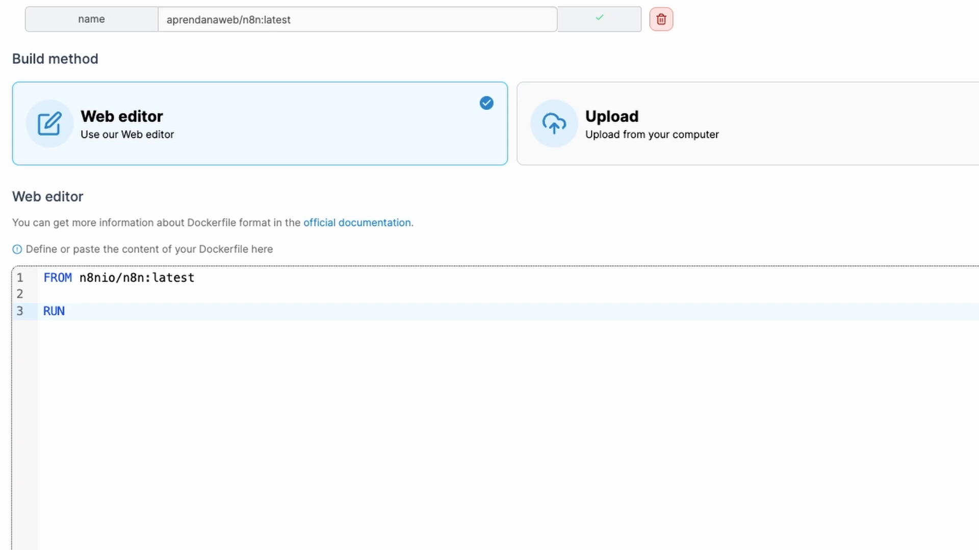
pyautogui.write('mkdir /home/')
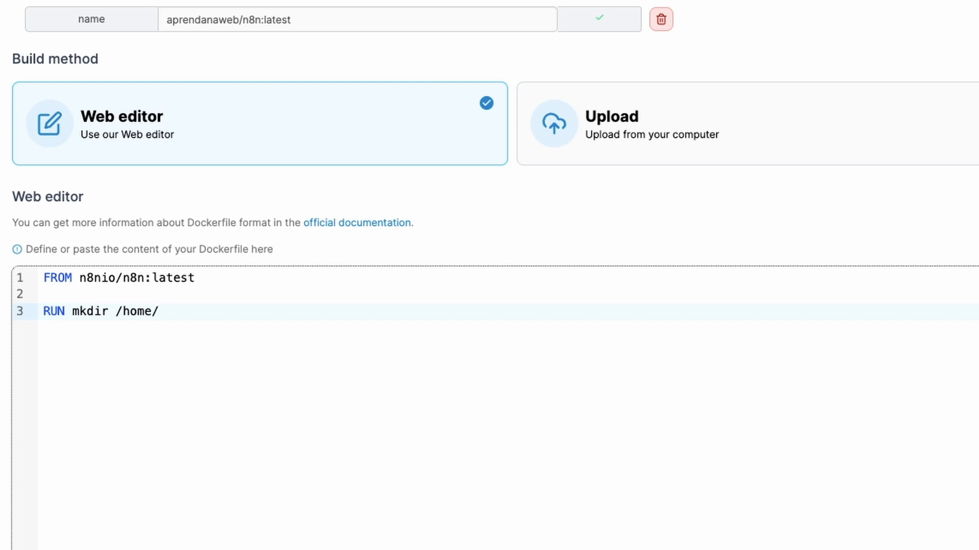
pyautogui.write('node/.n8n/nodes')
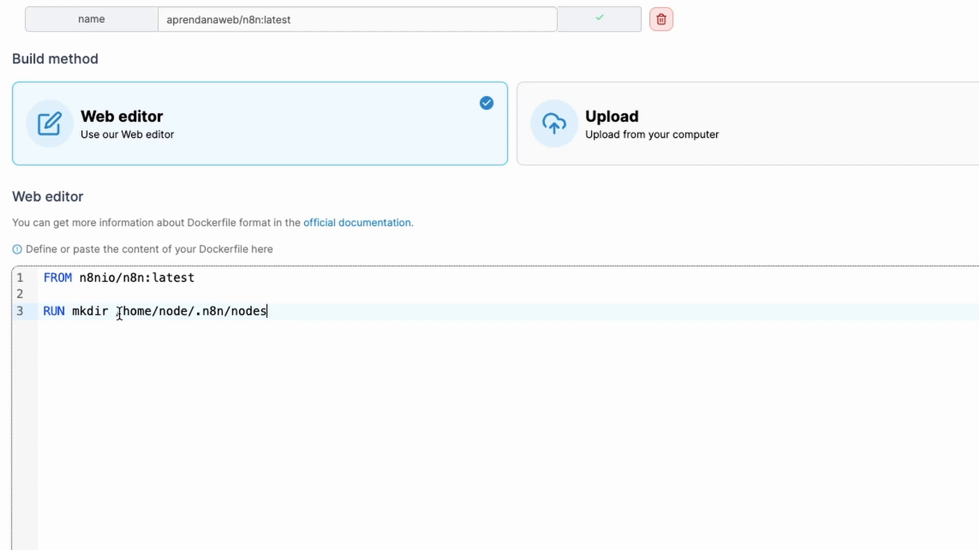
# Compare the /home/node/ path with the ~ shortcut in the n8n Docs, and open a new Dockerfile line after a blank one.
pyautogui.moveTo(117, 311); pyautogui.dragTo(193, 312)
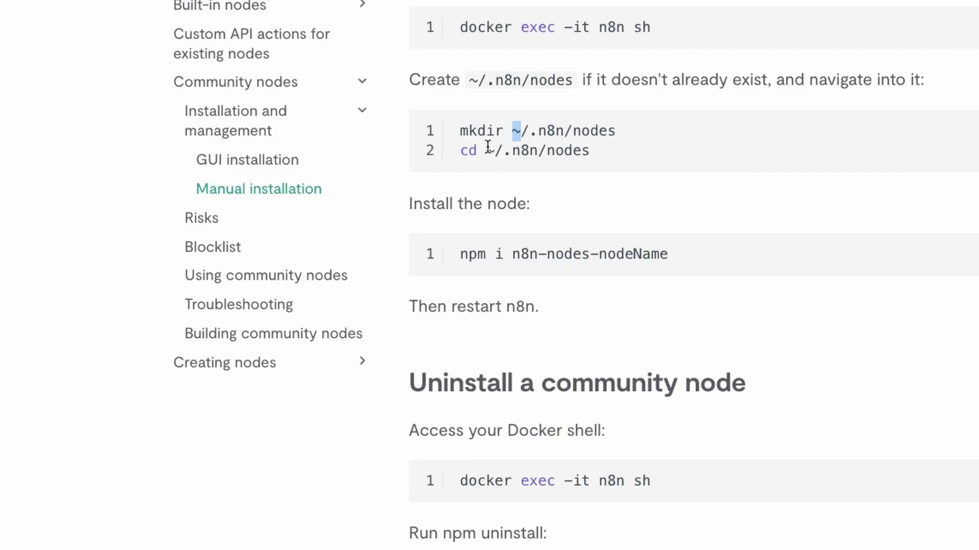
pyautogui.moveTo(486, 150); pyautogui.dragTo(495, 150)
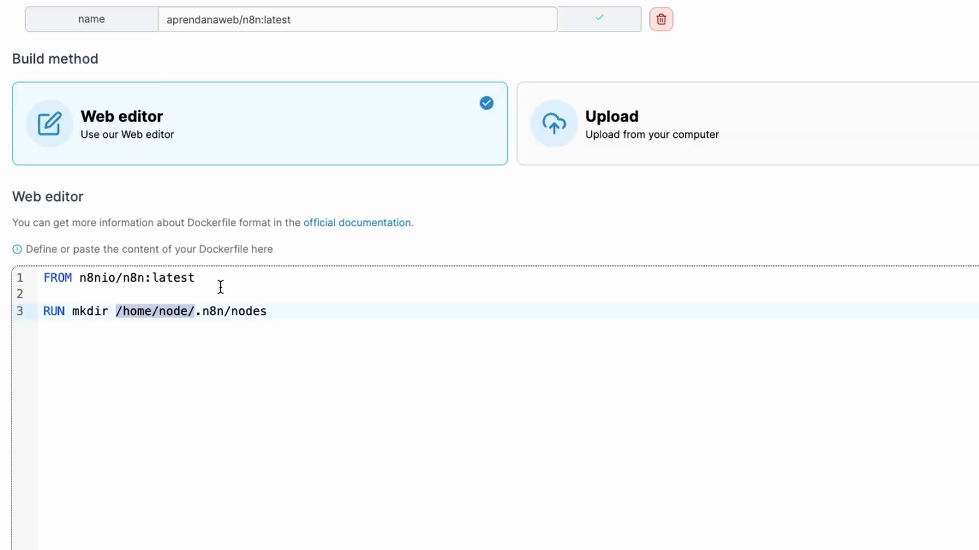
pyautogui.click(303, 316)
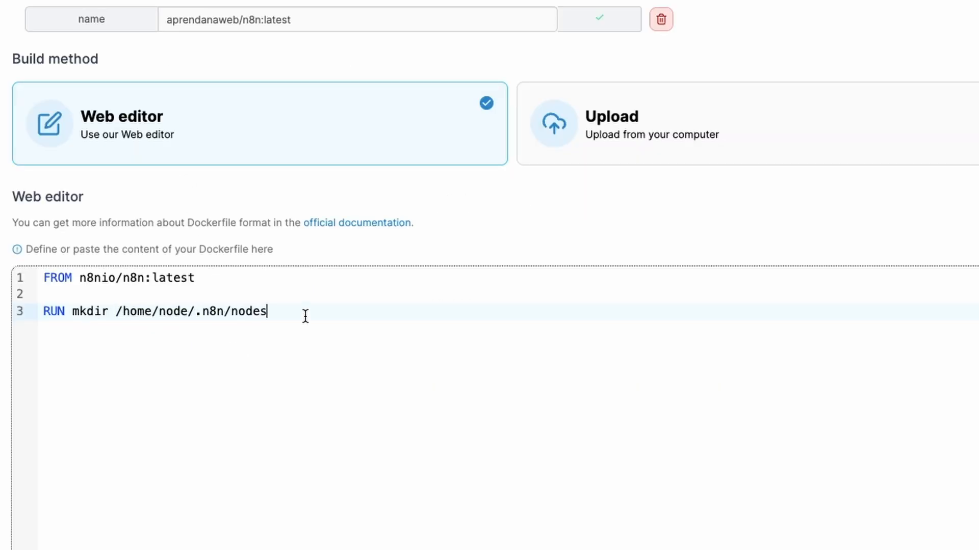
pyautogui.press('Return')
pyautogui.press('Return')
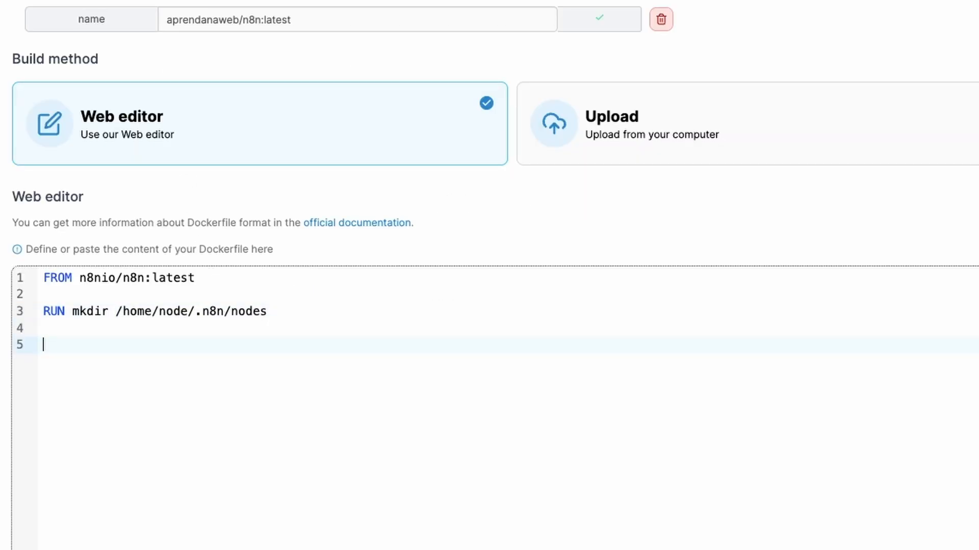
# Write the line RUN cd ~/.n8n/nodes && npm i in the Dockerfile, copying the cd command from the n8n Docs.
pyautogui.write('RUN cd')
pyautogui.hotkey('ctrl', 'Tab')
pyautogui.click(473, 144)
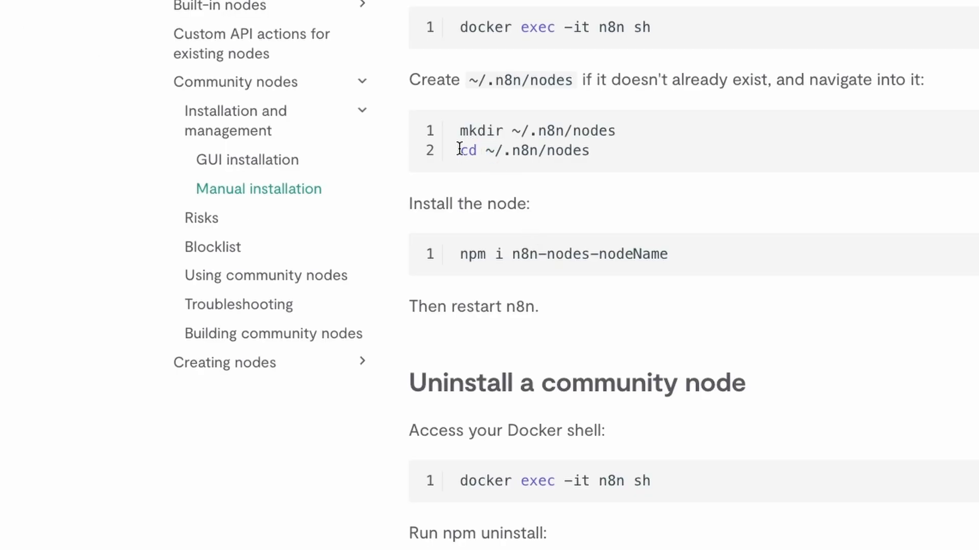
pyautogui.moveTo(459, 149); pyautogui.dragTo(592, 151)
pyautogui.hotkey('ctrl', 'c')
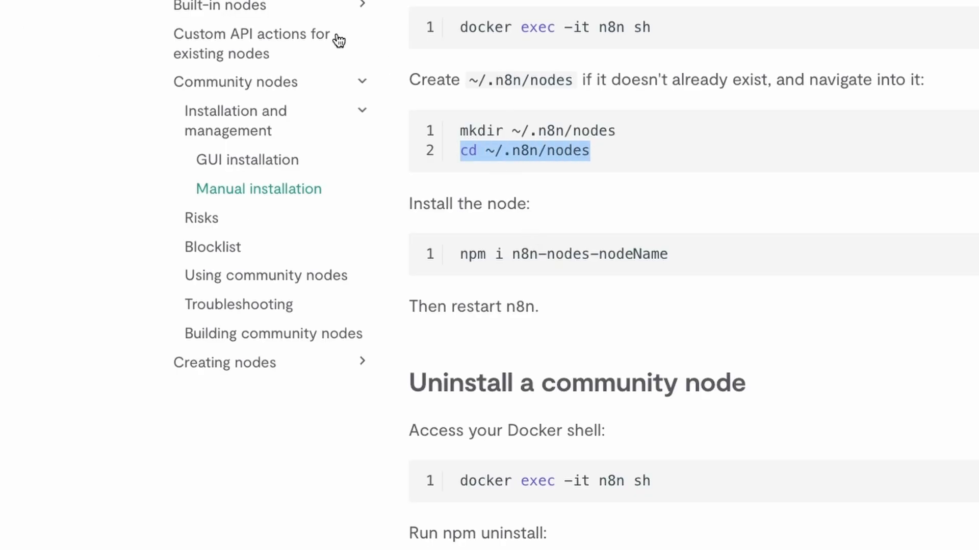
pyautogui.hotkey('ctrl', 'Tab')
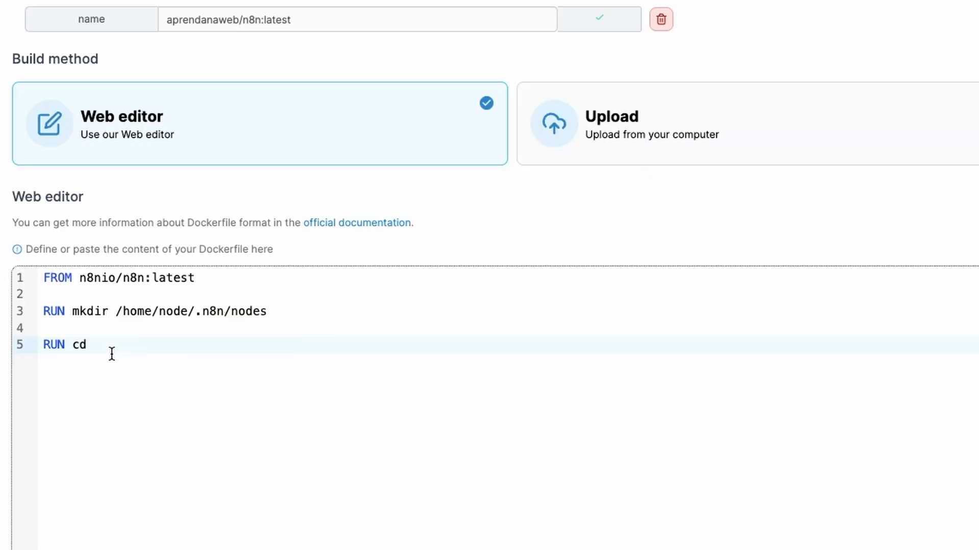
pyautogui.doubleClick(78, 345)
pyautogui.hotkey('ctrl', 'v')
pyautogui.write('&& ')
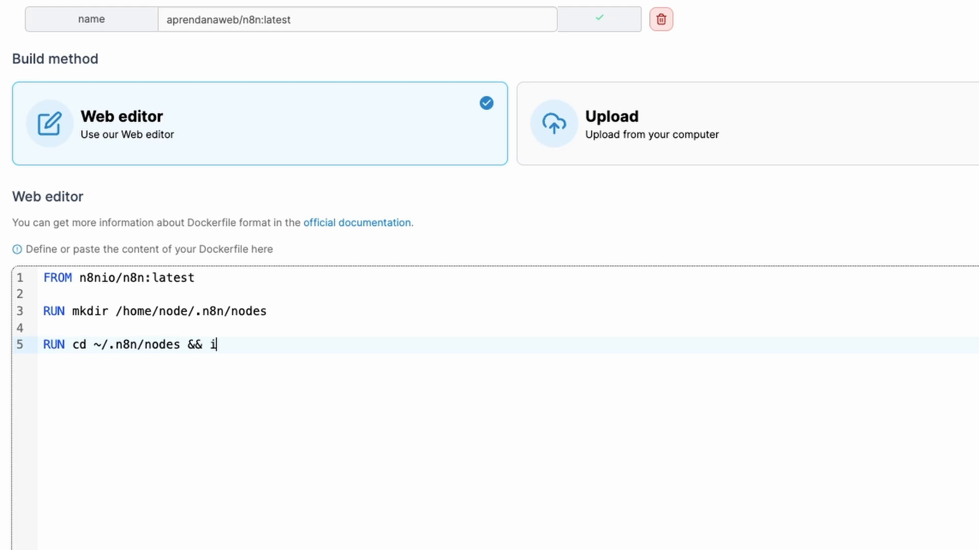
pyautogui.write('npm i')
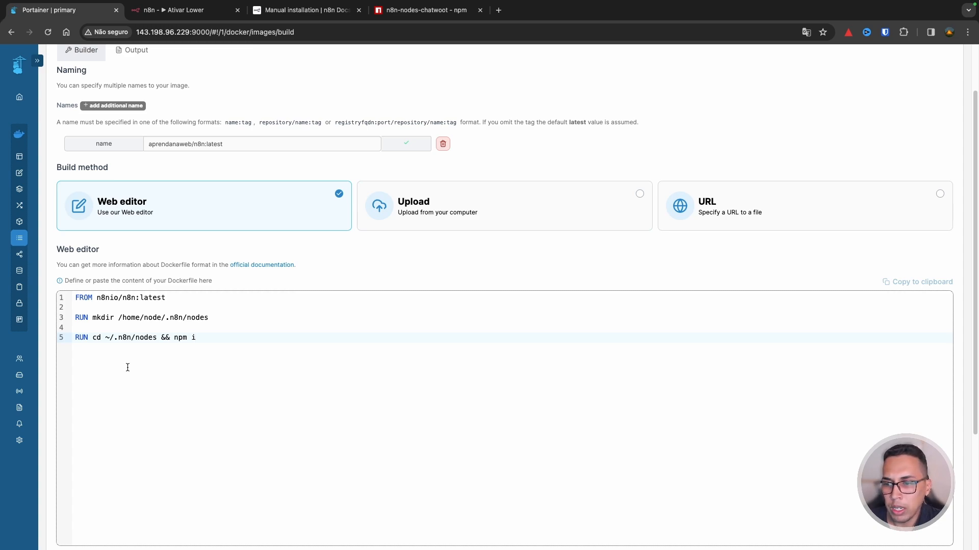
# Delete the RUN cd instruction from line 5 of the Dockerfile.
pyautogui.moveTo(212, 344); pyautogui.dragTo(166, 338)
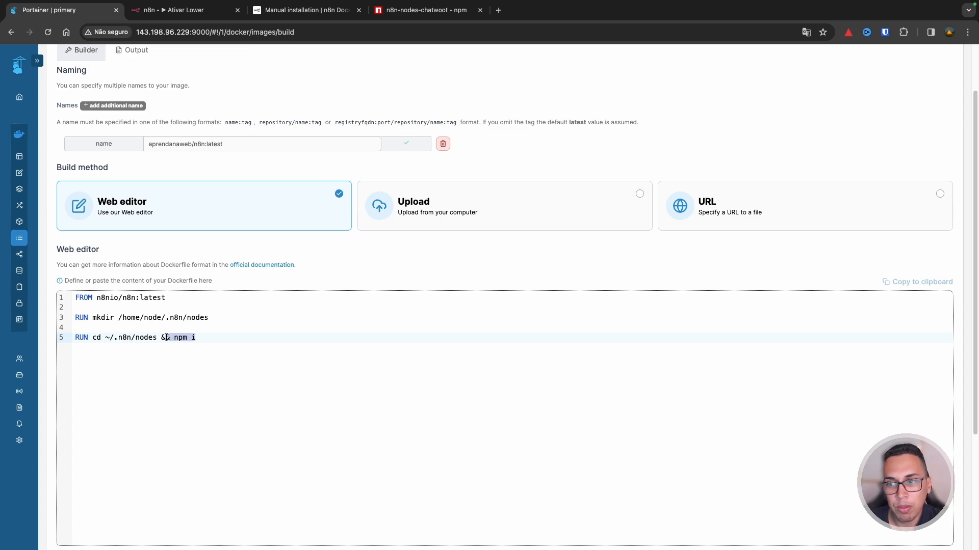
pyautogui.moveTo(212, 338); pyautogui.dragTo(46, 338)
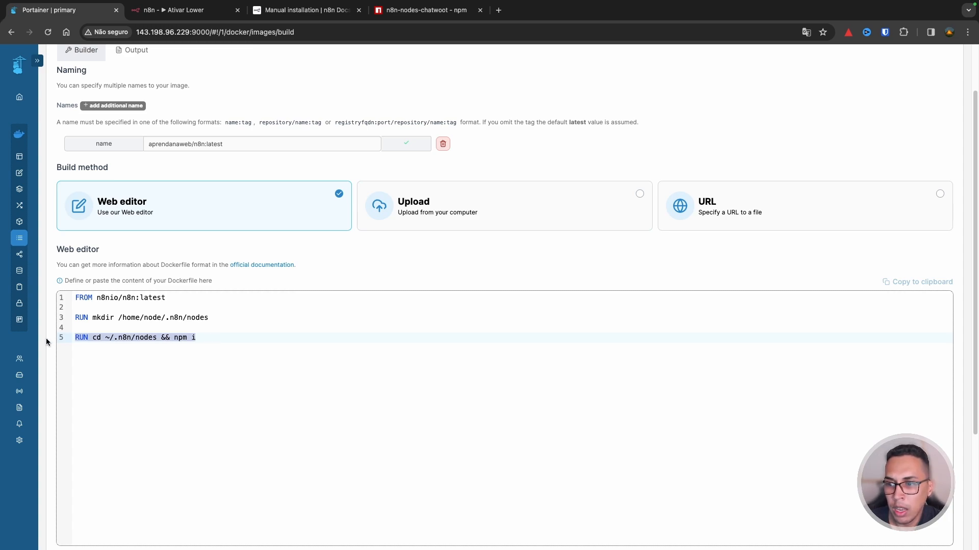
pyautogui.press('BackSpace')
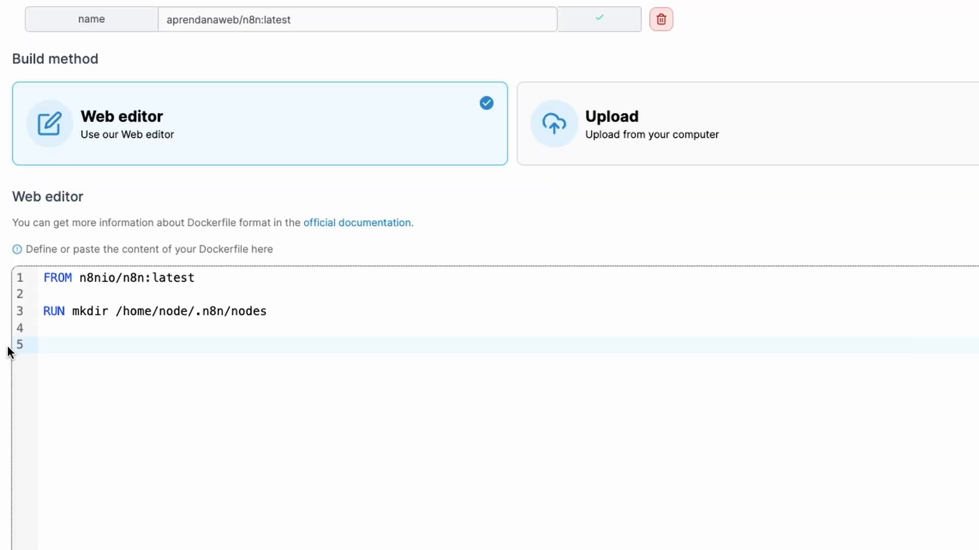
# Write the line WORKDIR /home/node/.n8n/nodes in the Dockerfile, reusing the path from the mkdir instruction, and open a new line after a blank one.
pyautogui.write('WORKDIR')
pyautogui.moveTo(116, 311); pyautogui.dragTo(288, 313)
pyautogui.hotkey('ctrl', 'c')
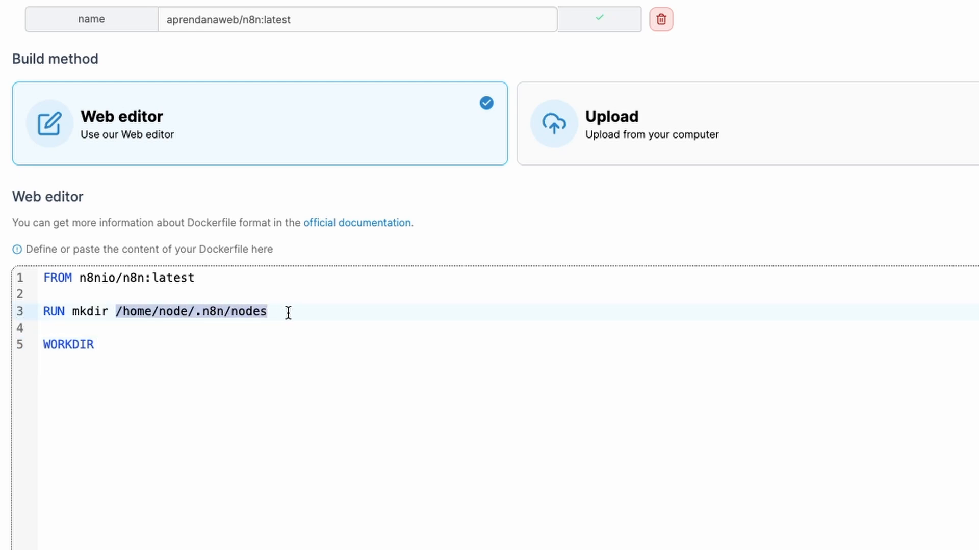
pyautogui.click(196, 342)
pyautogui.hotkey('ctrl', 'v')
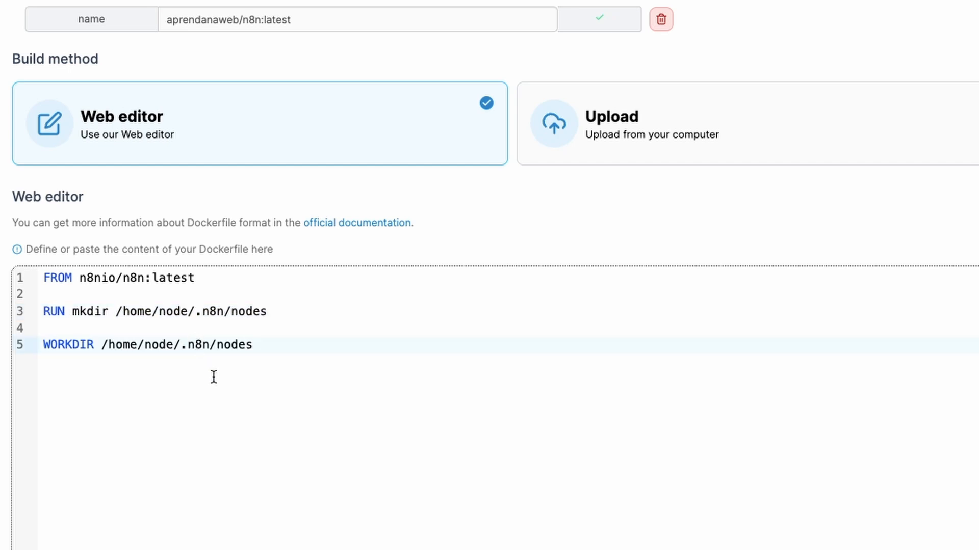
pyautogui.press('Return')
pyautogui.press('Return')
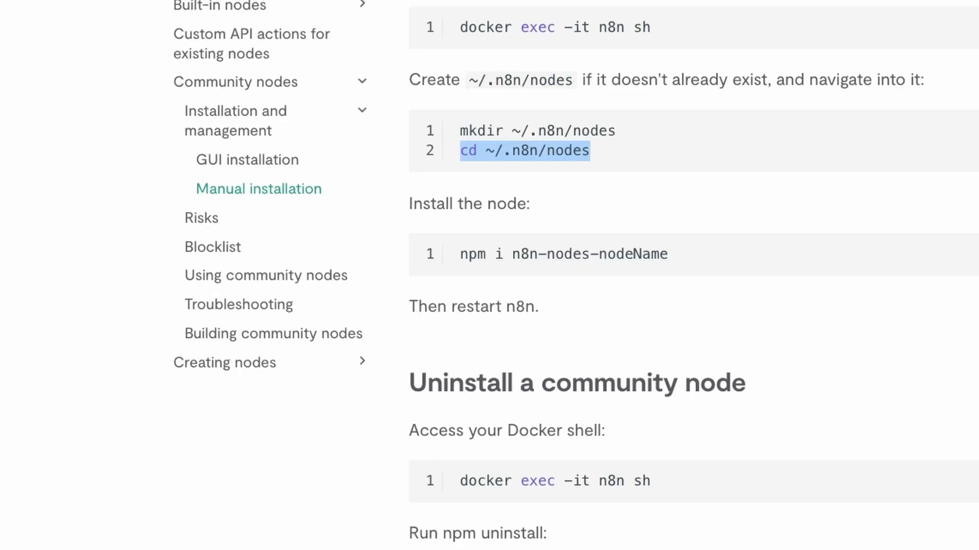
# Check the npm i install command for community nodes in the n8n Docs, and return to the Dockerfile in Portainer.
pyautogui.moveTo(553, 163); pyautogui.dragTo(491, 158)
pyautogui.click(491, 158)
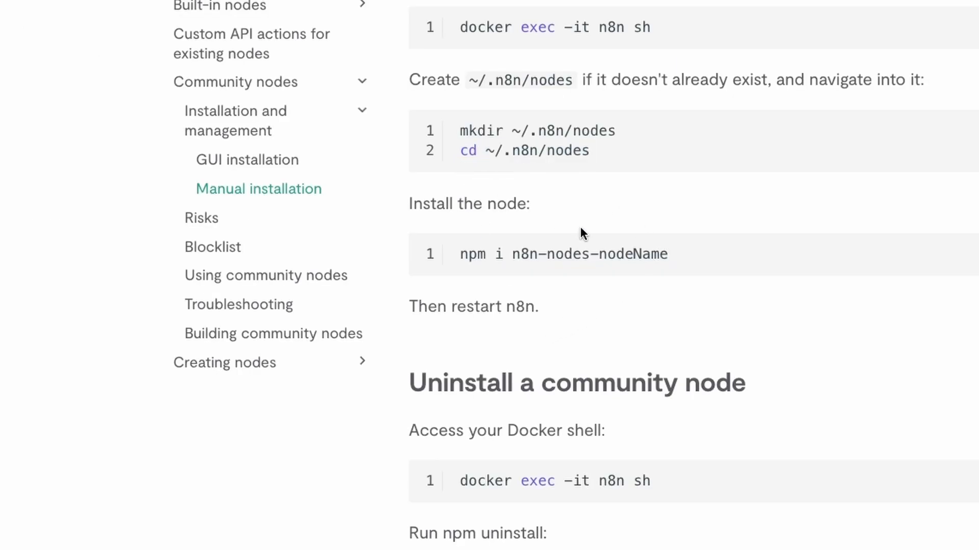
pyautogui.moveTo(699, 261); pyautogui.dragTo(447, 256)
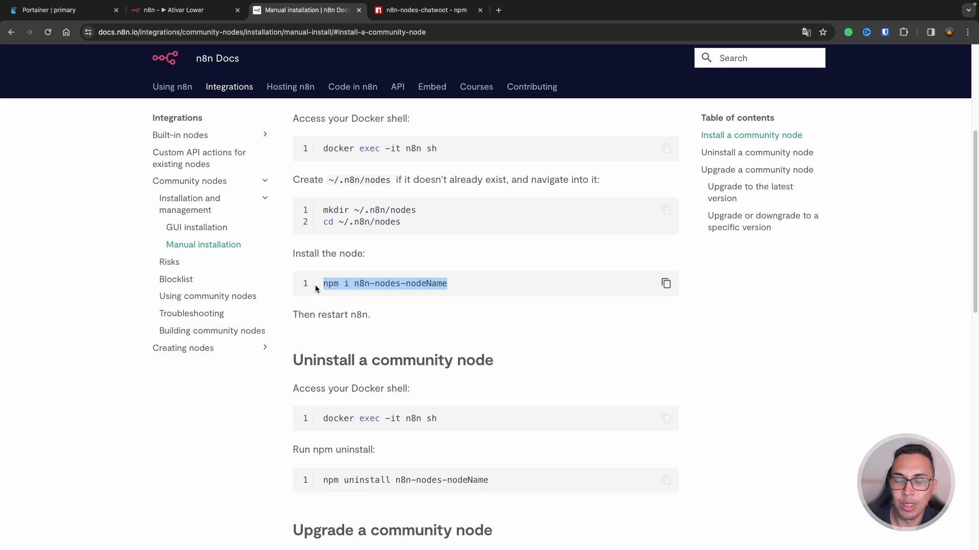
pyautogui.click(70, 15)
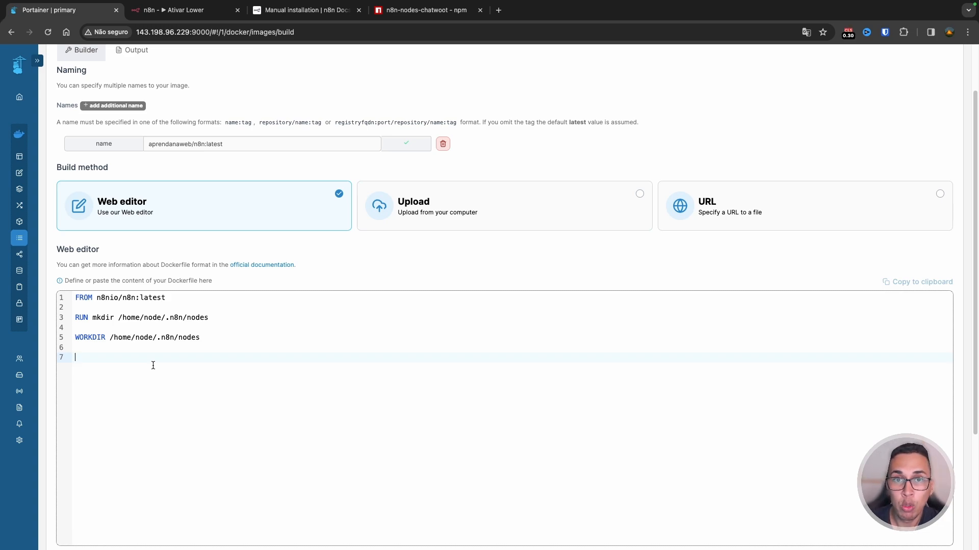
# Try a USER instruction below the FROM line, first with node and finally with root as the user.
pyautogui.click(196, 296)
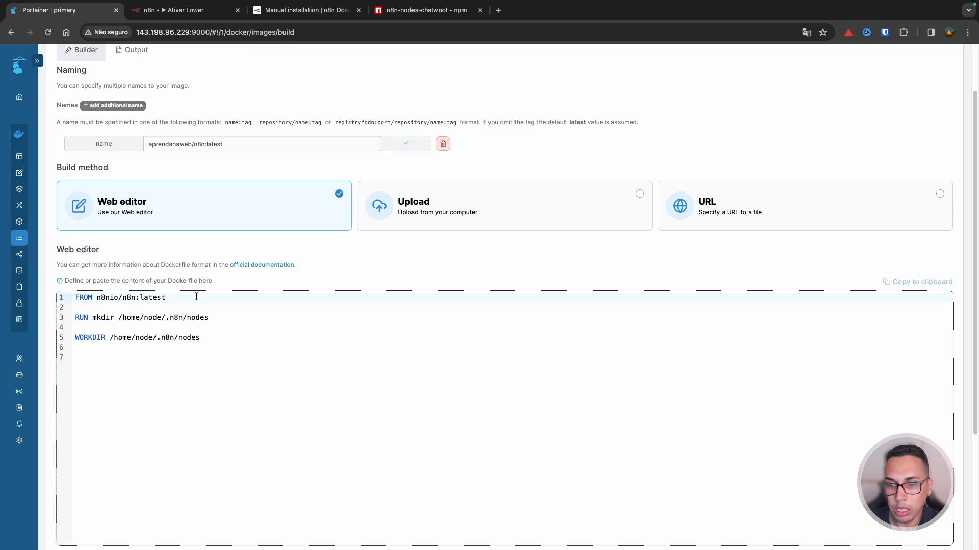
pyautogui.press('Return')
pyautogui.press('Return')
pyautogui.write('USER ')
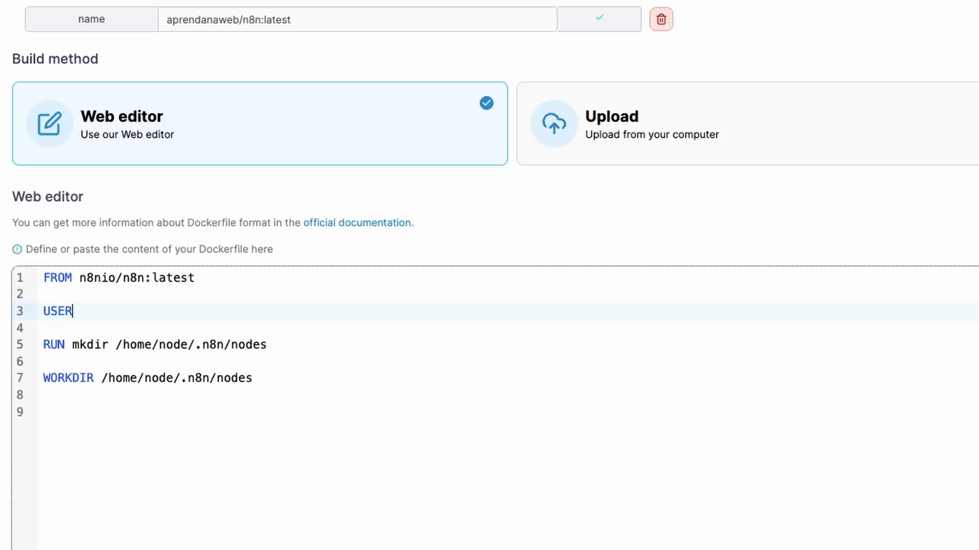
pyautogui.write('node')
pyautogui.doubleClick(102, 311)
pyautogui.write('root')
# Delete the USER instruction and the extra blank lines below FROM in the Dockerfile.
pyautogui.moveTo(120, 312); pyautogui.dragTo(34, 304)
pyautogui.press('BackSpace')
pyautogui.press('BackSpace')
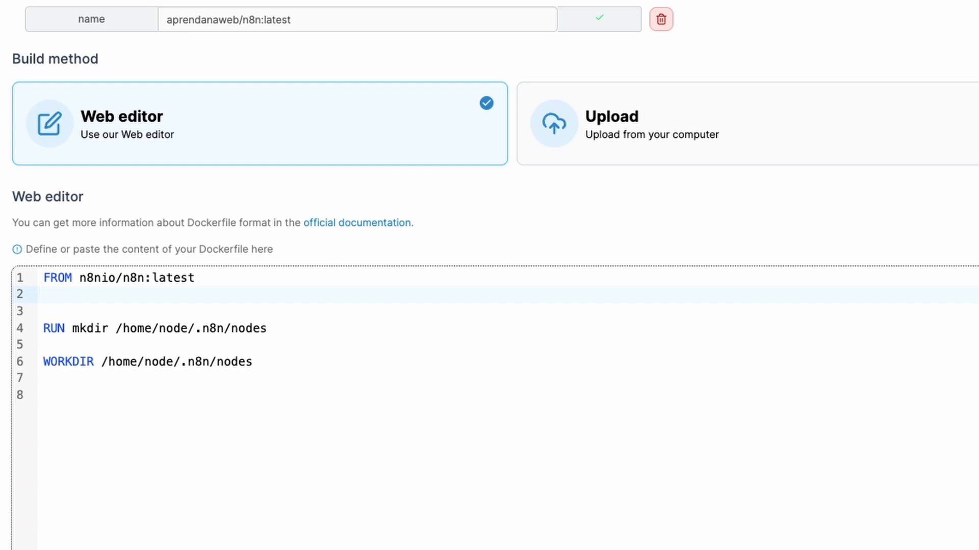
pyautogui.press('BackSpace')
# Add the line RUN npm i n8n-nodes-chatwoot below the WORKDIR instruction, checking the package name on its npm page.
pyautogui.click(279, 348)
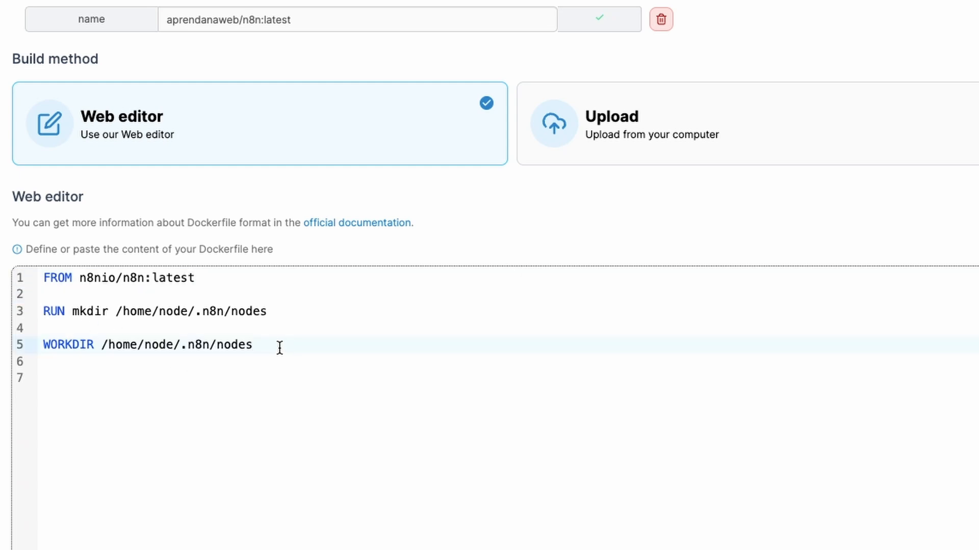
pyautogui.press('Return')
pyautogui.press('Return')
pyautogui.write('RUN ')
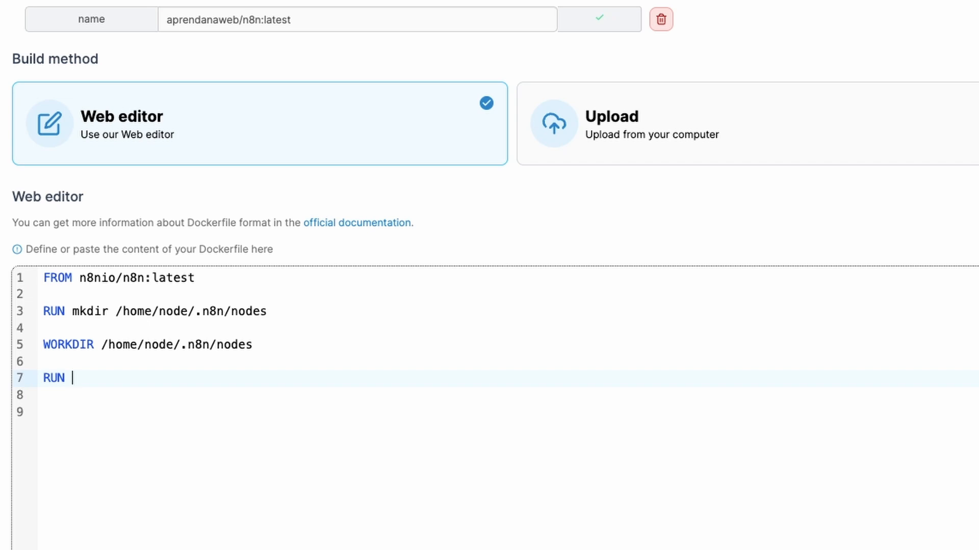
pyautogui.write('npm')
pyautogui.write('i')
pyautogui.hotkey('ctrl', 'Tab')
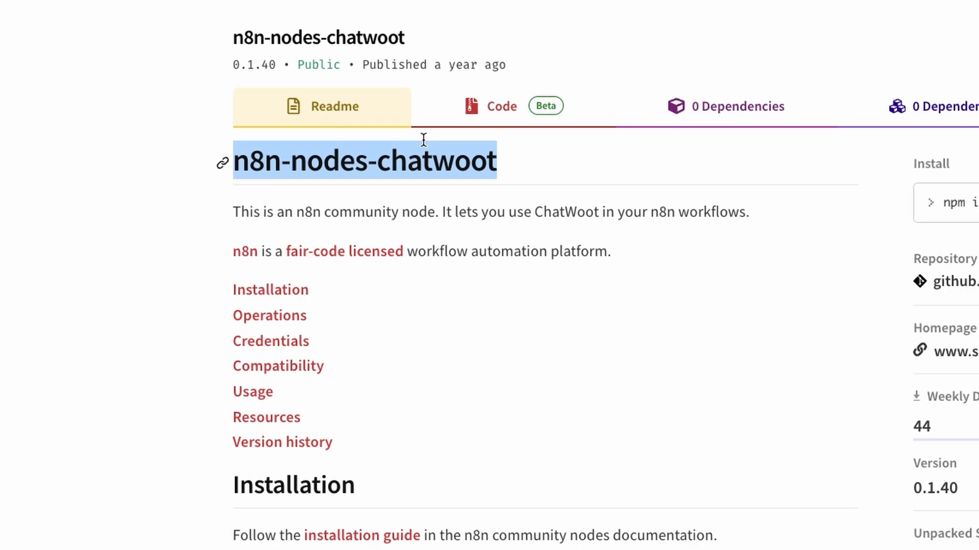
pyautogui.hotkey('ctrl', 'shift', 'Tab')
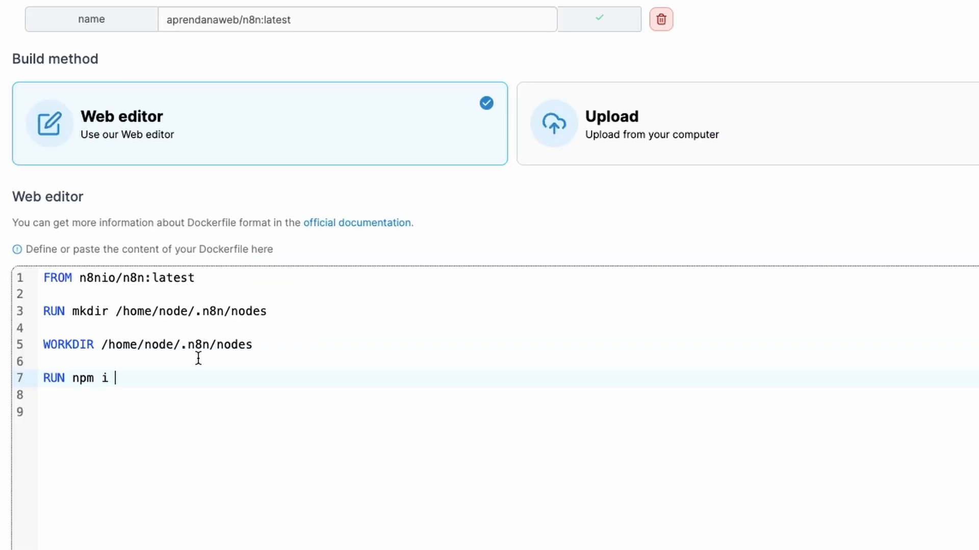
pyautogui.write('n8n-nodes-chatwoot')
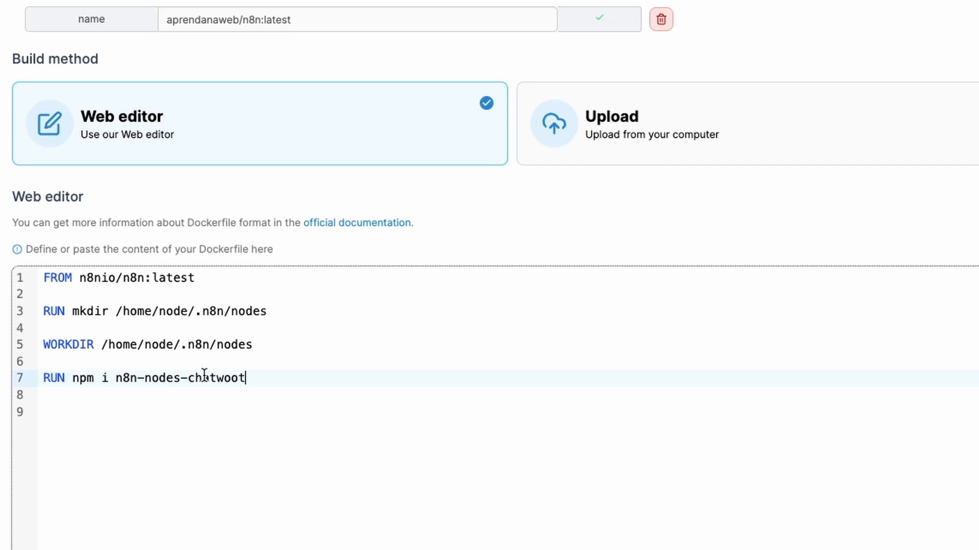
# Review the complete Dockerfile, examining how the WORKDIR folder relates to the npm install instruction.
pyautogui.moveTo(257, 395); pyautogui.dragTo(262, 383)
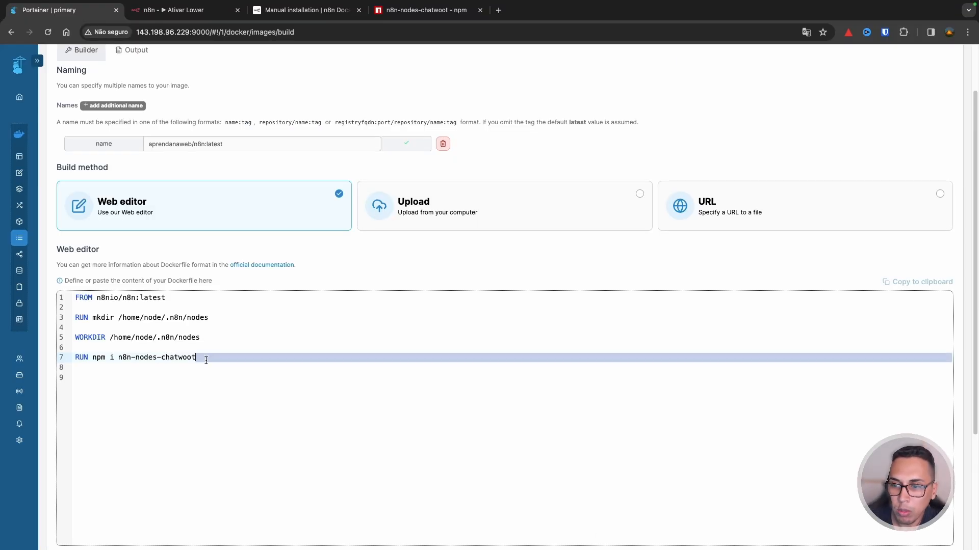
pyautogui.moveTo(206, 360); pyautogui.dragTo(74, 297)
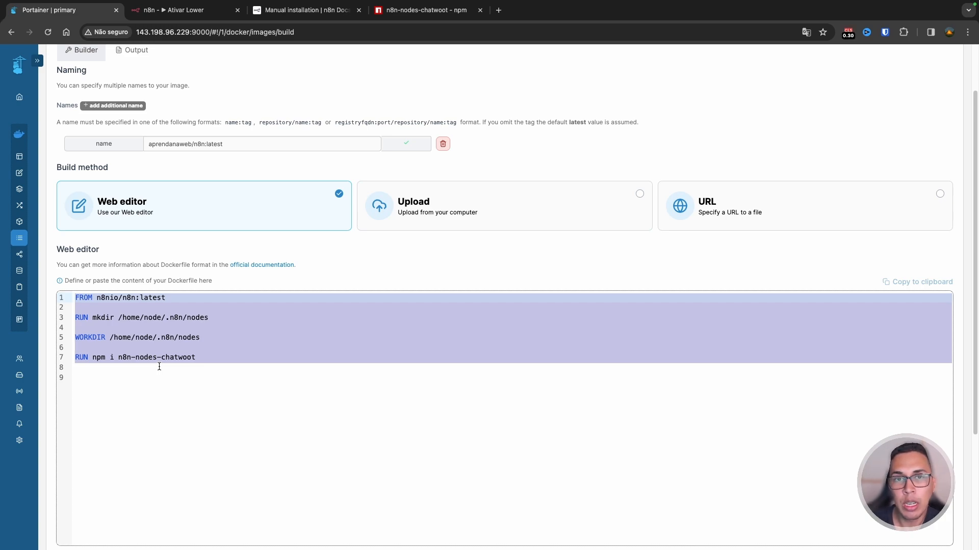
pyautogui.click(151, 347)
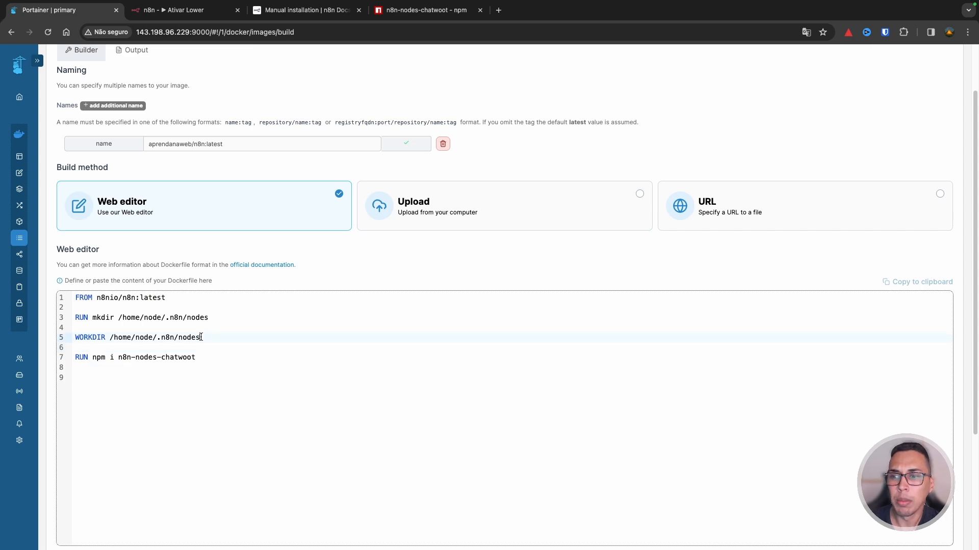
pyautogui.moveTo(200, 337); pyautogui.dragTo(76, 338)
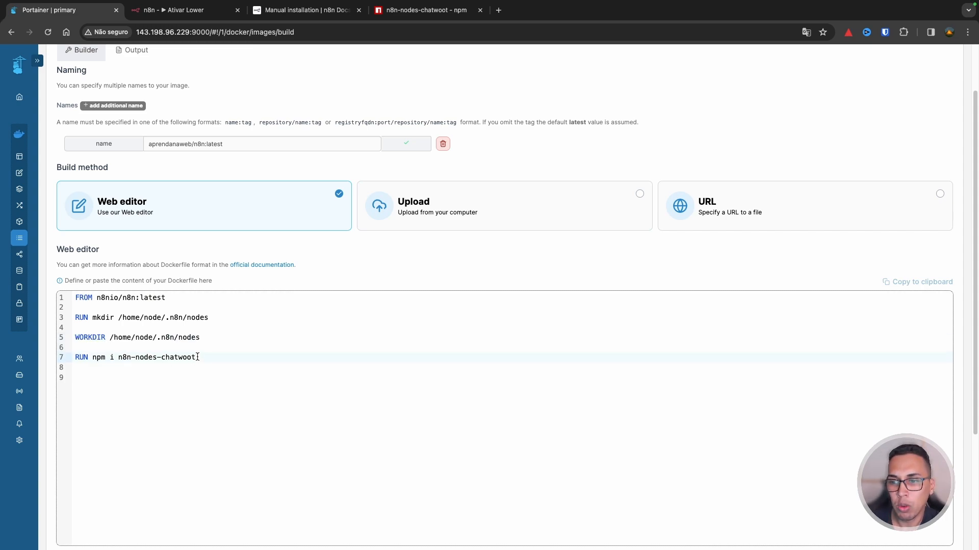
pyautogui.moveTo(197, 357); pyautogui.dragTo(92, 359)
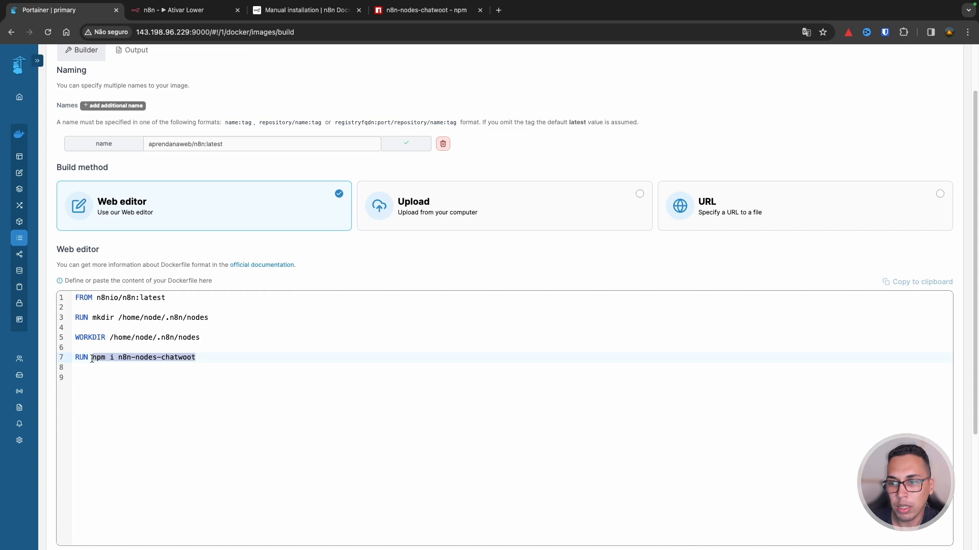
pyautogui.click(126, 358)
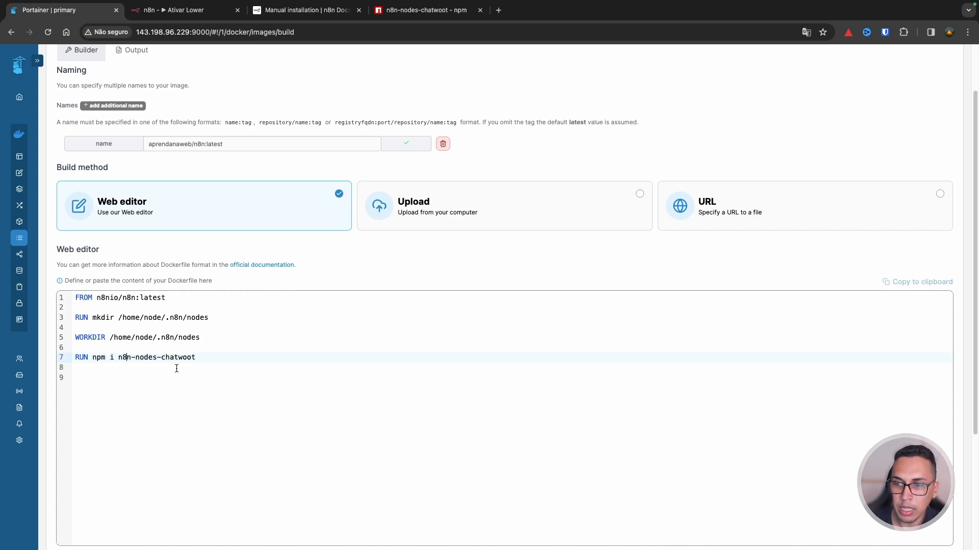
pyautogui.hotkey('ctrl', 'Tab')
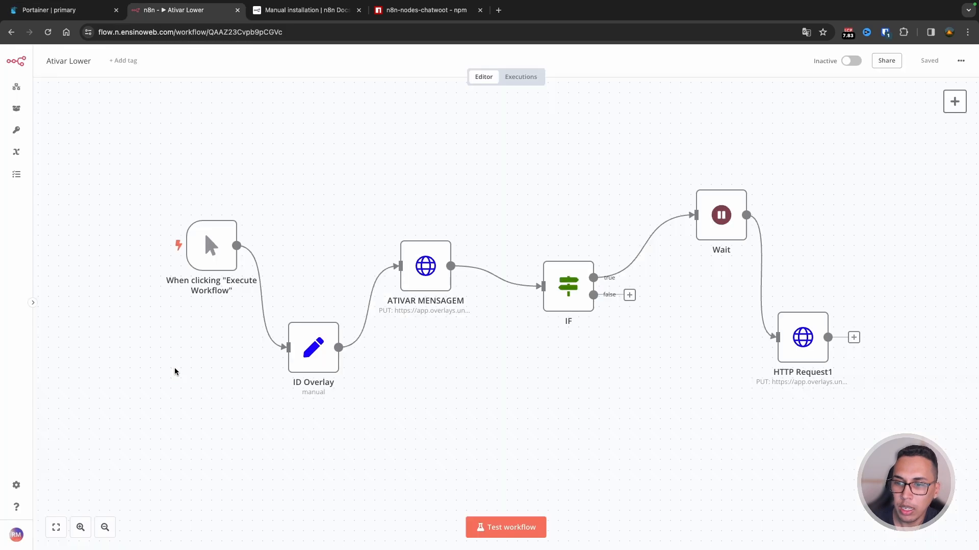
pyautogui.click(97, 7)
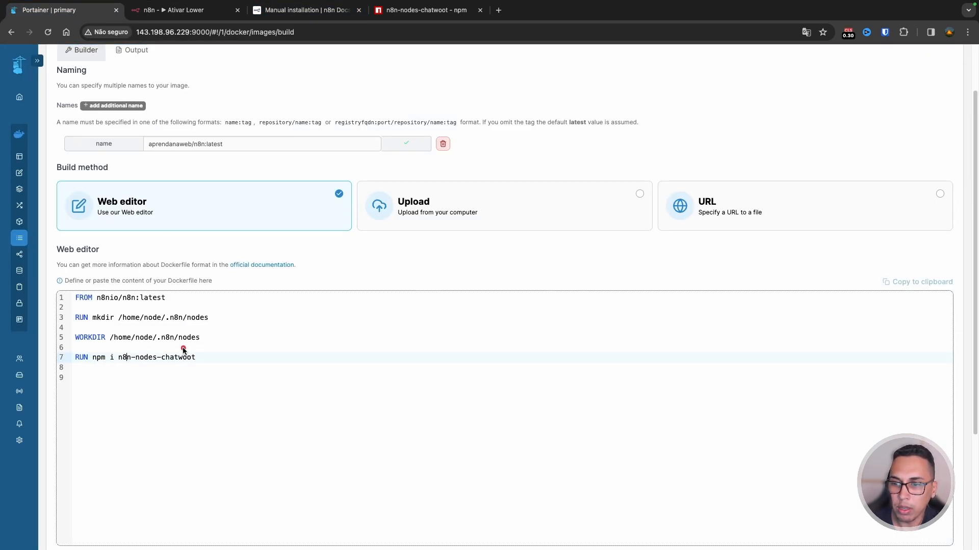
pyautogui.moveTo(182, 363)
pyautogui.mouseDown()
pyautogui.moveTo(221, 335)
pyautogui.moveTo(212, 347)
pyautogui.moveTo(276, 374)
pyautogui.moveTo(171, 400)
pyautogui.moveTo(158, 369)
pyautogui.mouseUp()
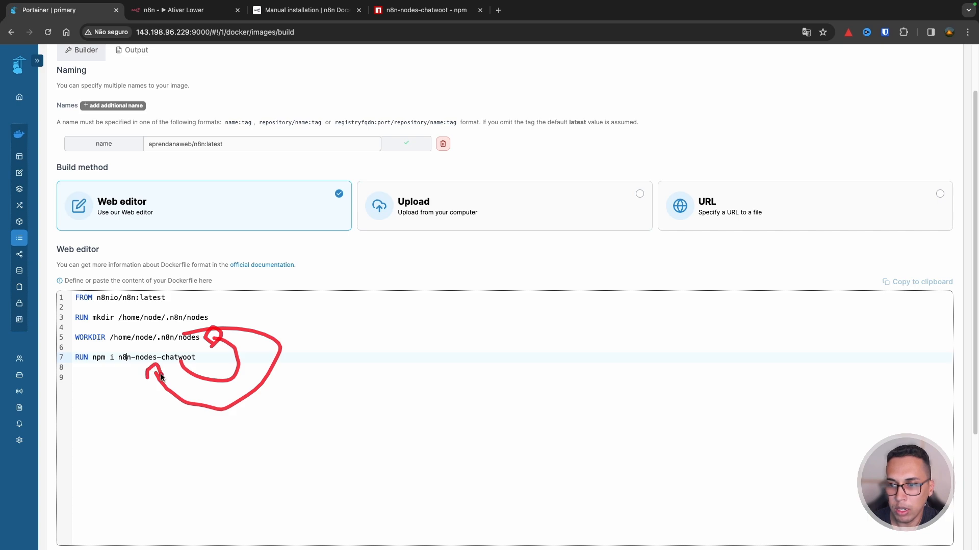
pyautogui.moveTo(111, 340); pyautogui.dragTo(183, 352)
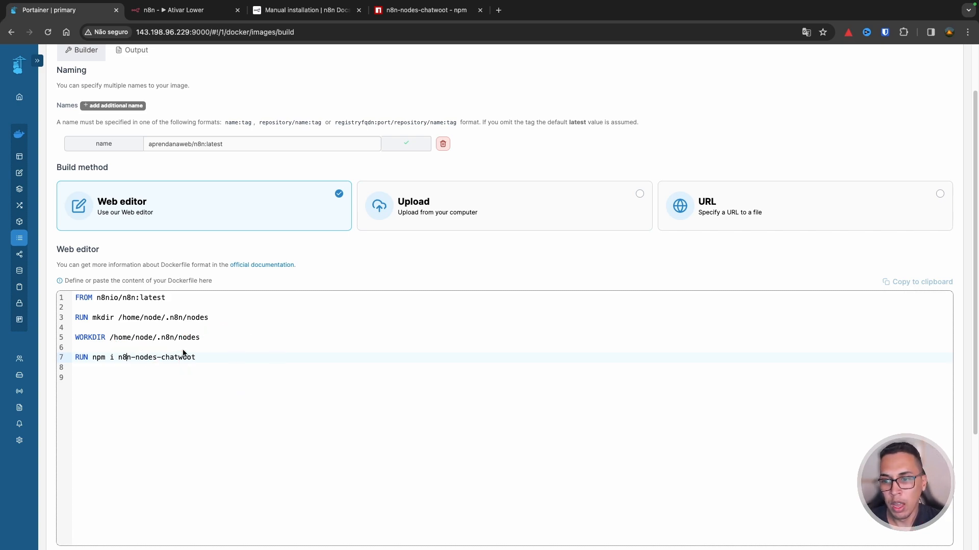
pyautogui.press('super+a')
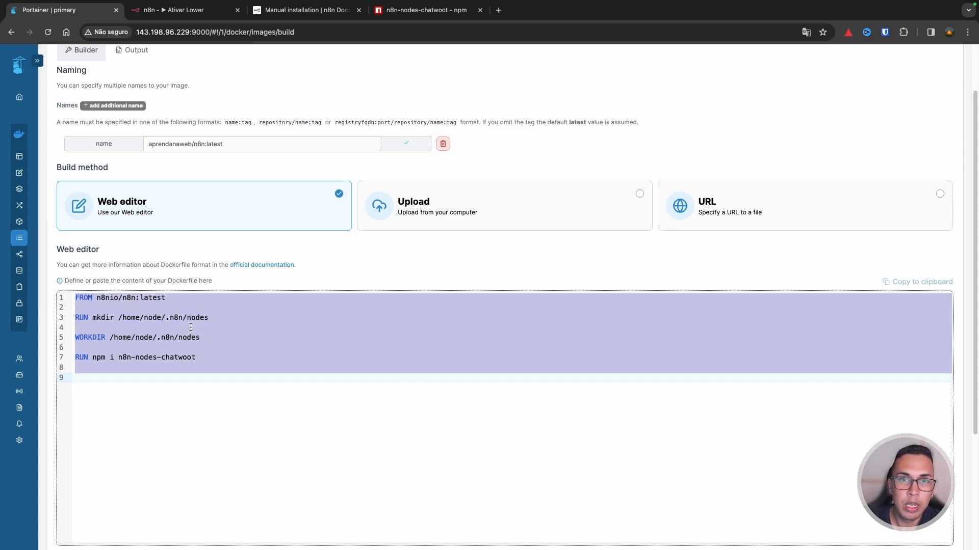
pyautogui.click(193, 359)
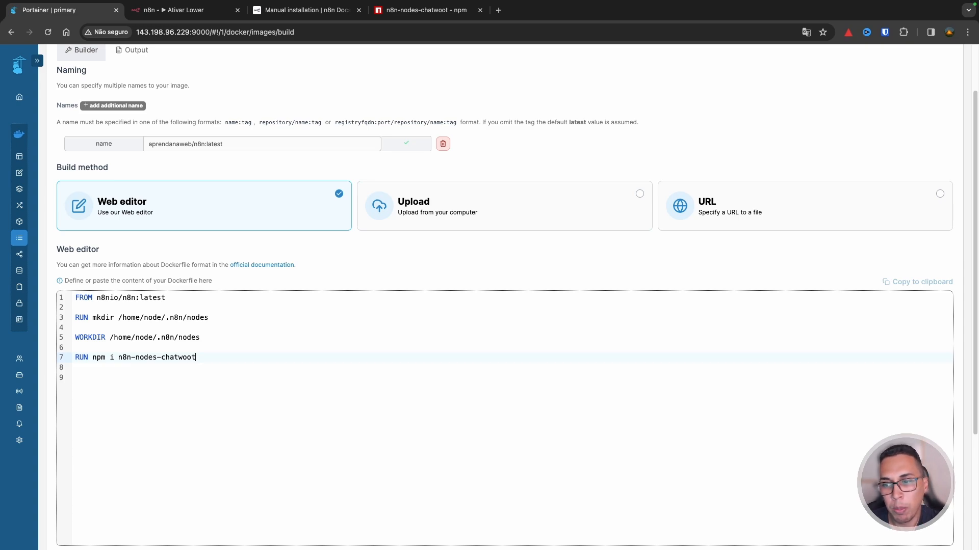
# Keep manager as the deployment node and build the aprendanaweb/n8n:latest image.
pyautogui.scroll(-3, 240, 265)
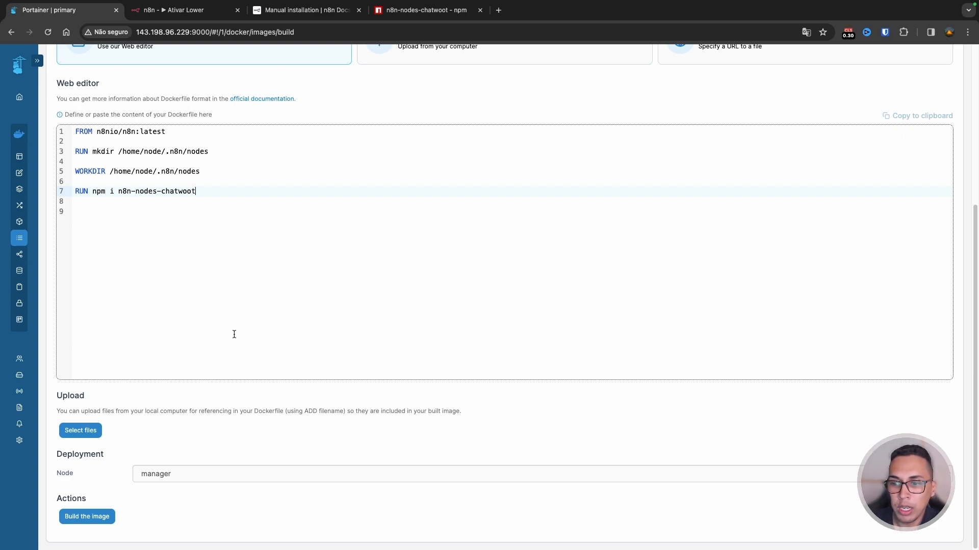
pyautogui.click(160, 475)
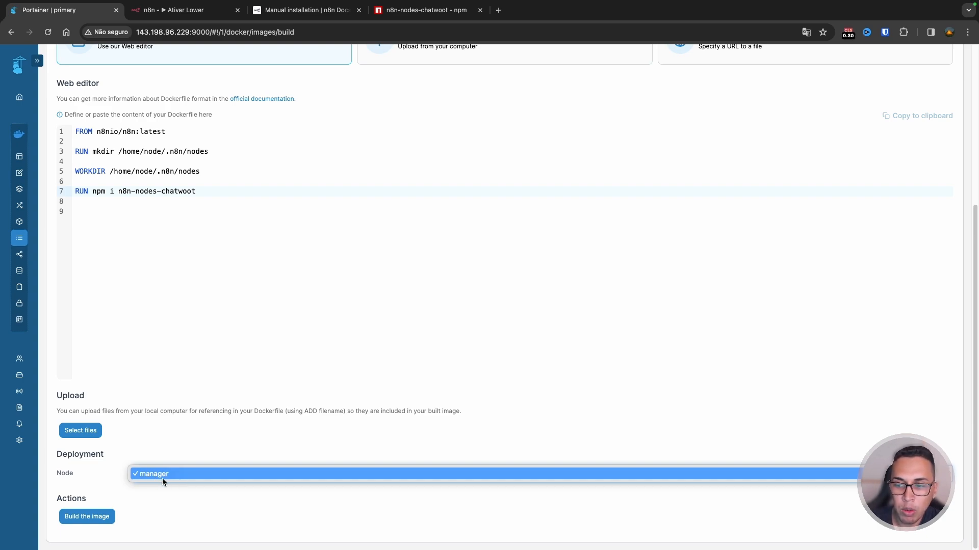
pyautogui.click(163, 475)
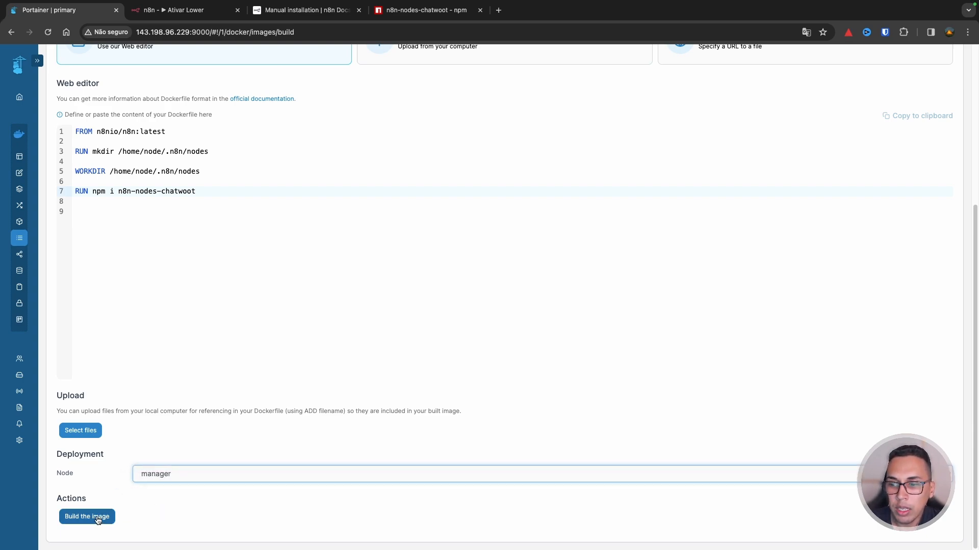
pyautogui.scroll(4, 134, 475)
pyautogui.scroll(-4, 203, 313)
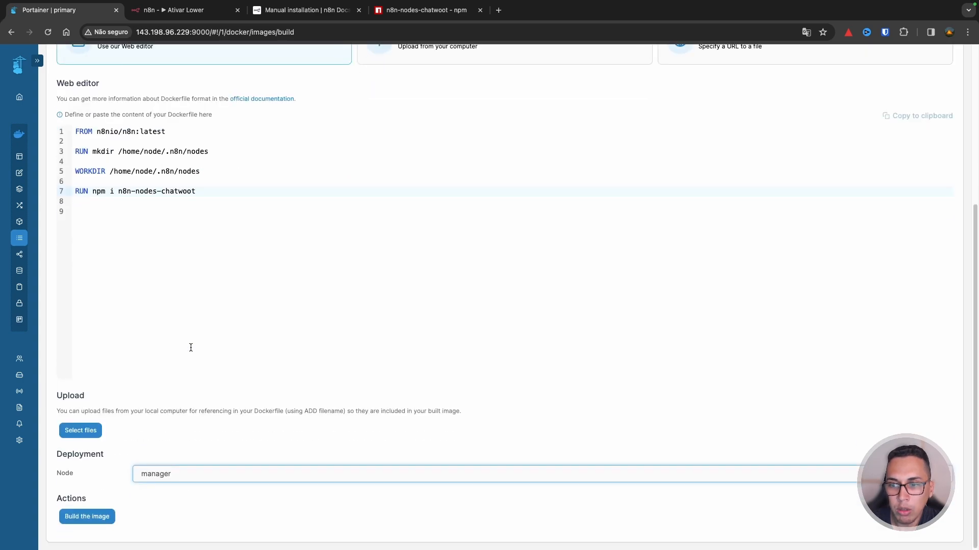
pyautogui.click(89, 517)
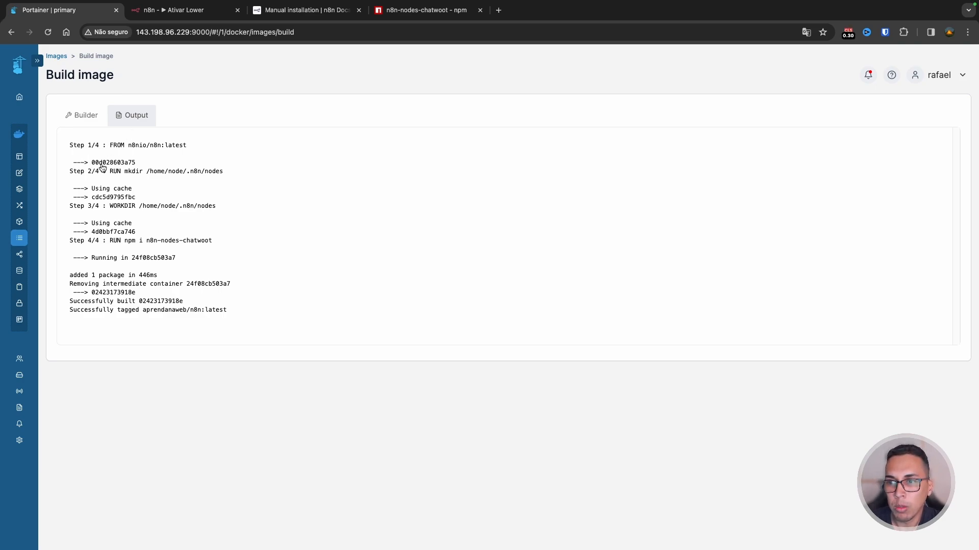
# Examine the build output for each Dockerfile instruction and the tag given to the image.
pyautogui.moveTo(81, 172); pyautogui.dragTo(195, 181)
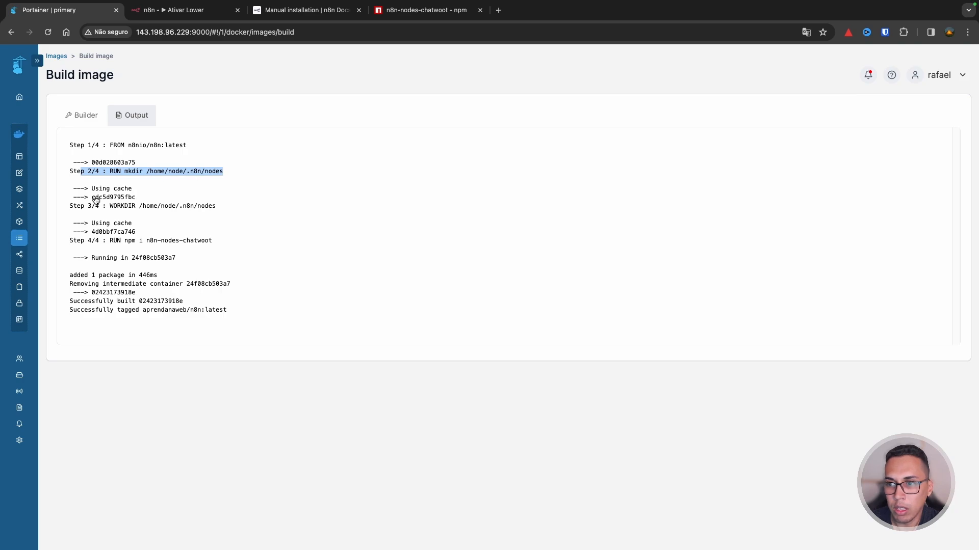
pyautogui.moveTo(91, 189); pyautogui.dragTo(217, 209)
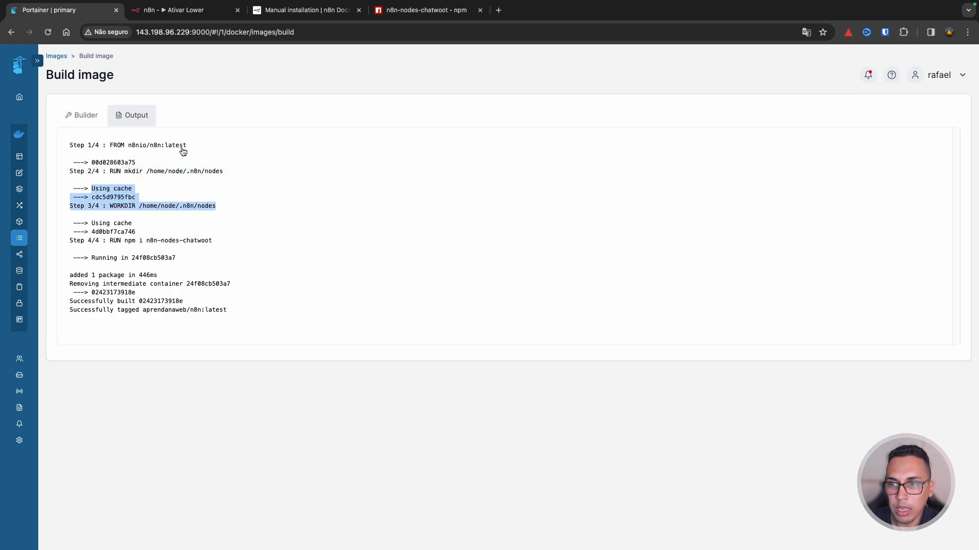
pyautogui.moveTo(187, 146); pyautogui.dragTo(110, 148)
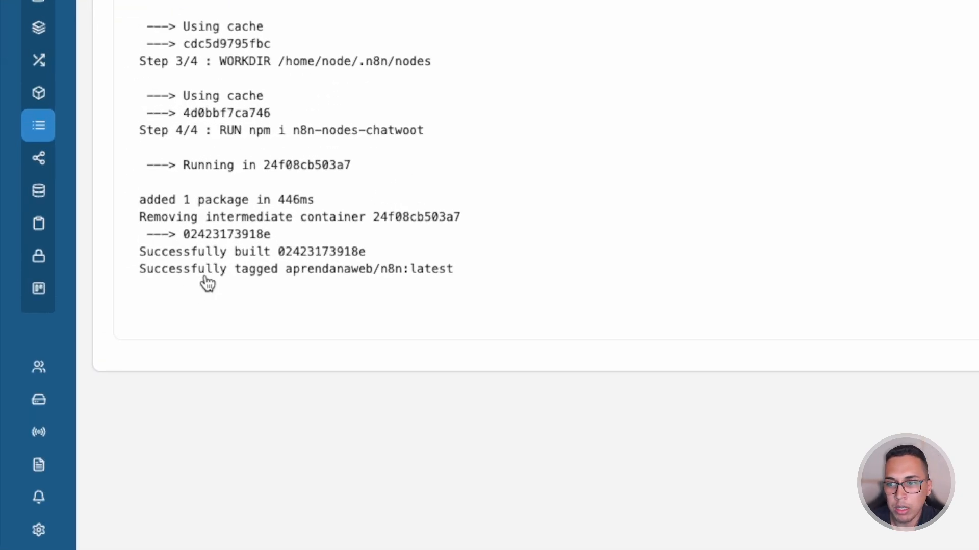
pyautogui.doubleClick(324, 279)
pyautogui.doubleClick(393, 279)
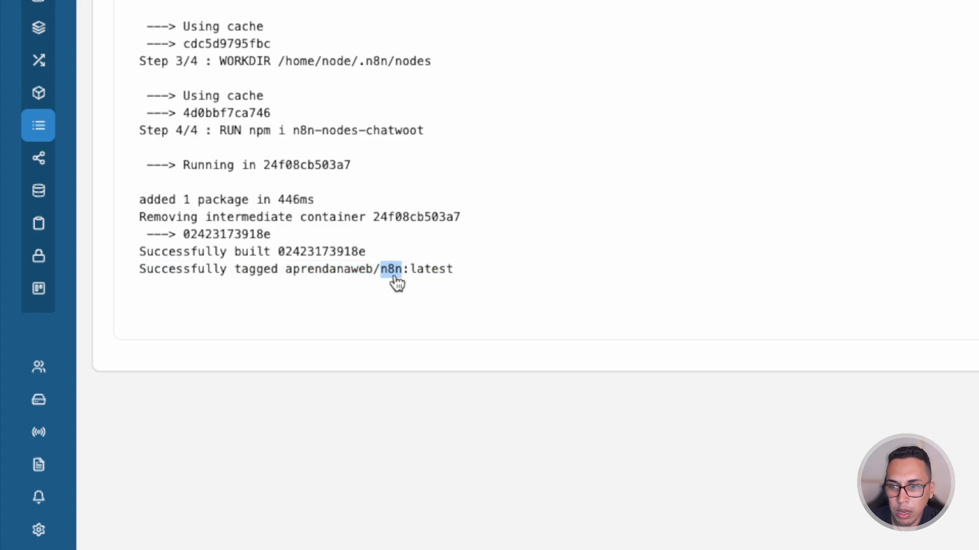
# Open the Docker image list and filter it by aprenda to locate the newly built image.
pyautogui.doubleClick(426, 278)
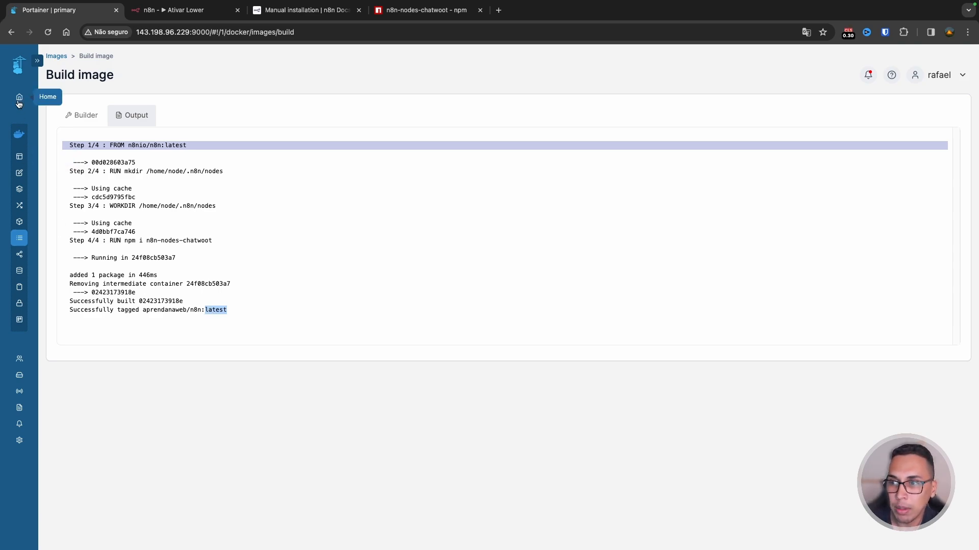
pyautogui.click(37, 61)
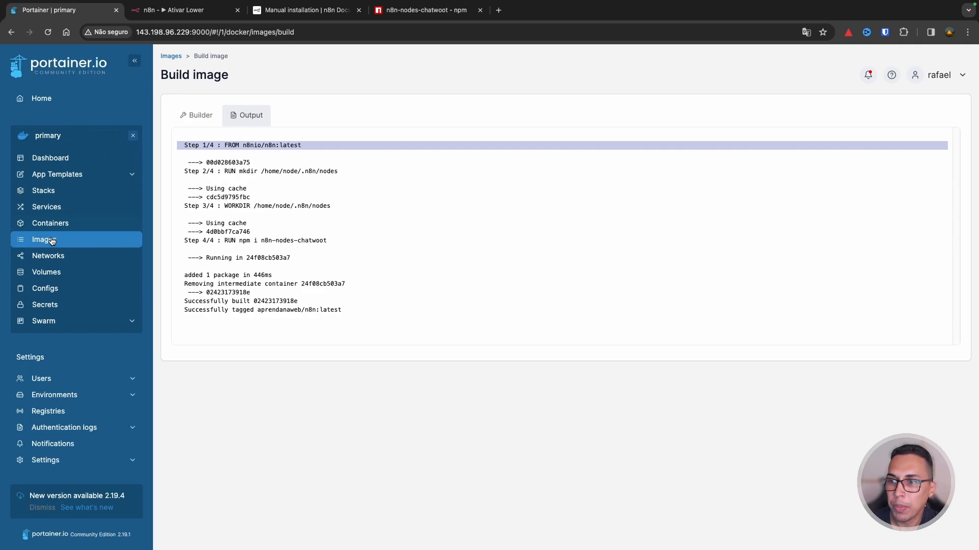
pyautogui.click(55, 245)
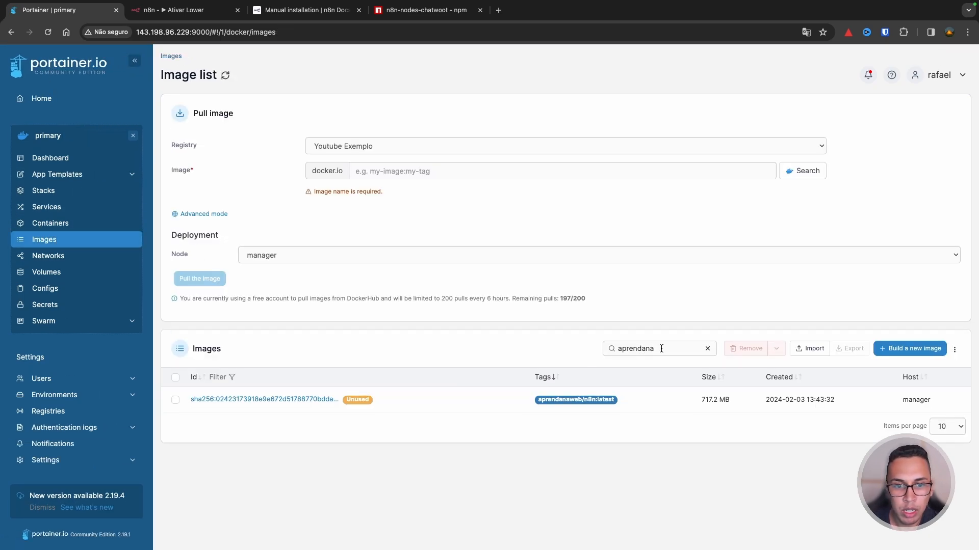
pyautogui.click(709, 349)
pyautogui.scroll(-1, 647, 321)
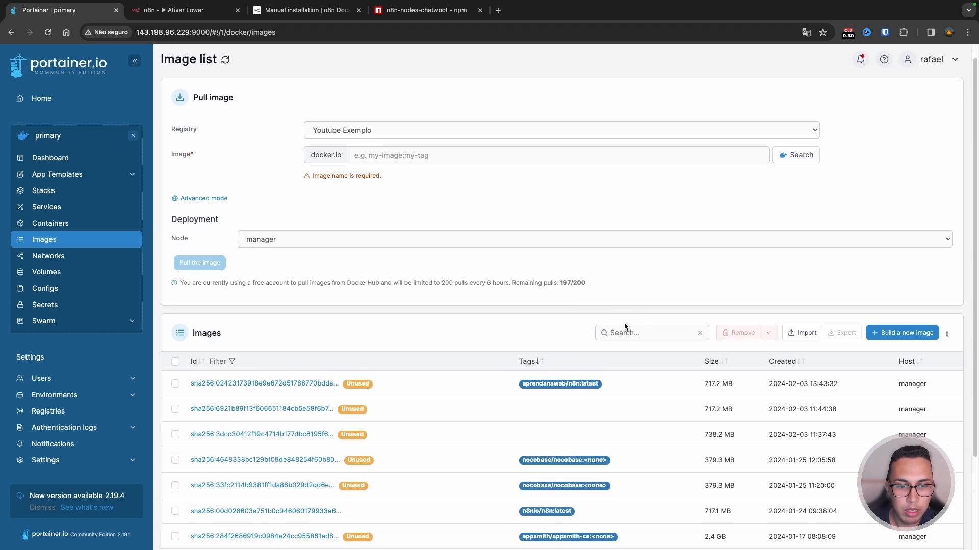
pyautogui.scroll(-3, 640, 332)
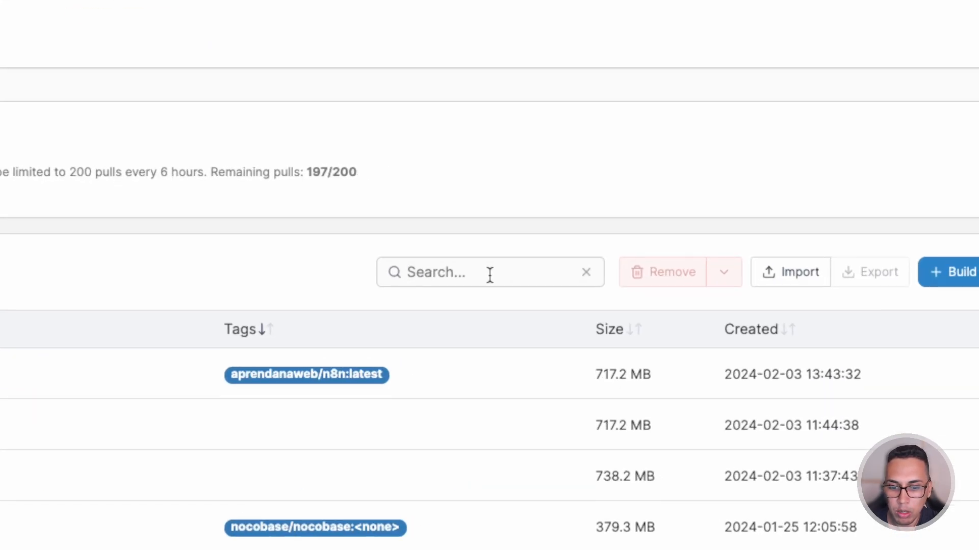
pyautogui.write('apre')
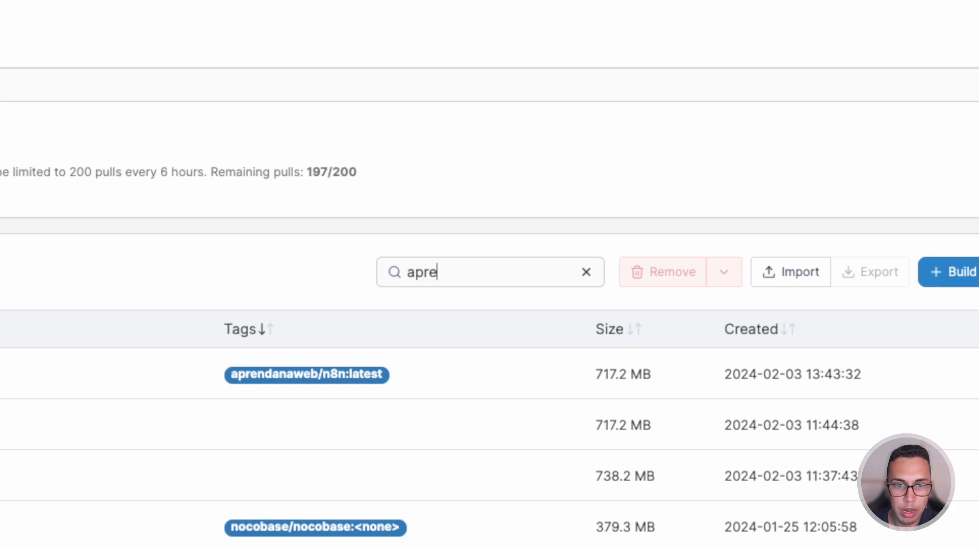
pyautogui.write('nda')
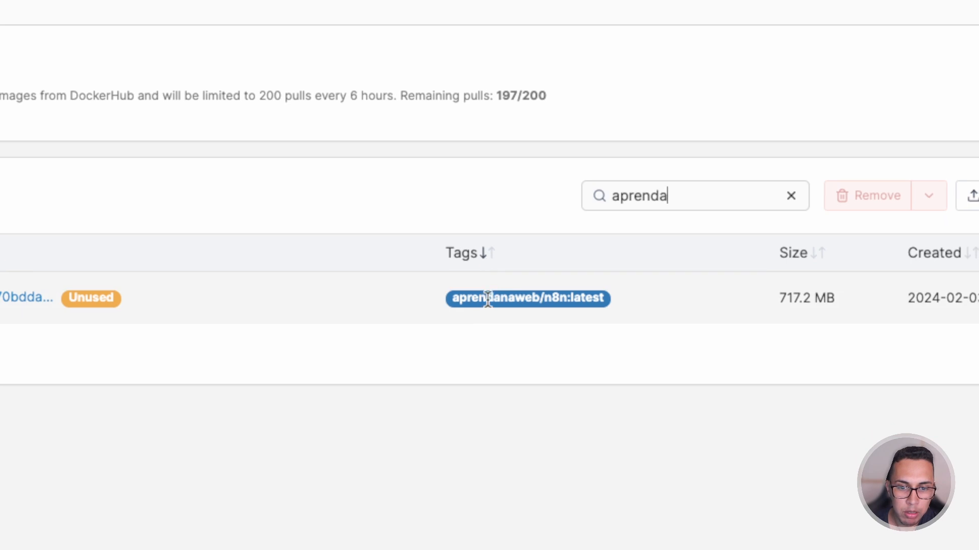
# Examine the aprendanaweb/n8n:latest image's repository name, tag and size in the filtered list.
pyautogui.doubleClick(488, 298)
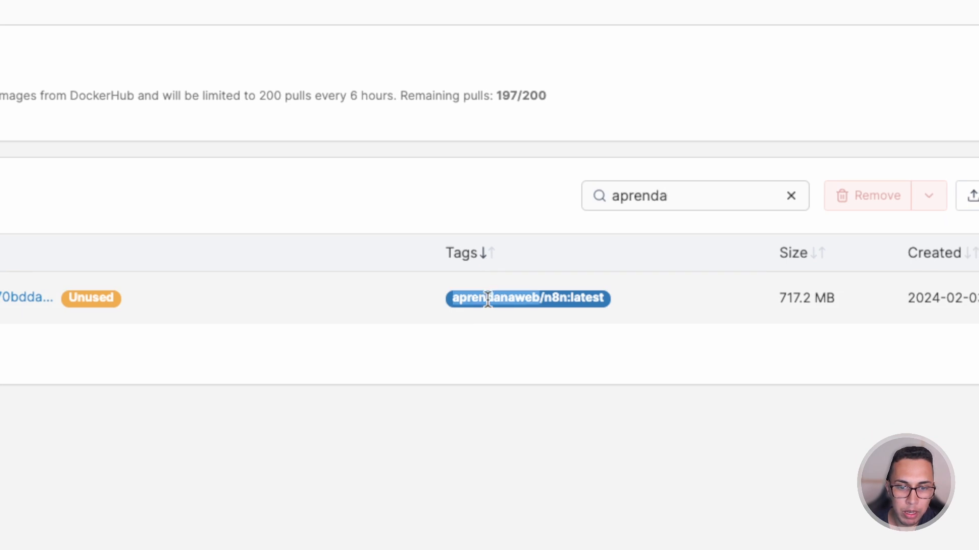
pyautogui.doubleClick(557, 299)
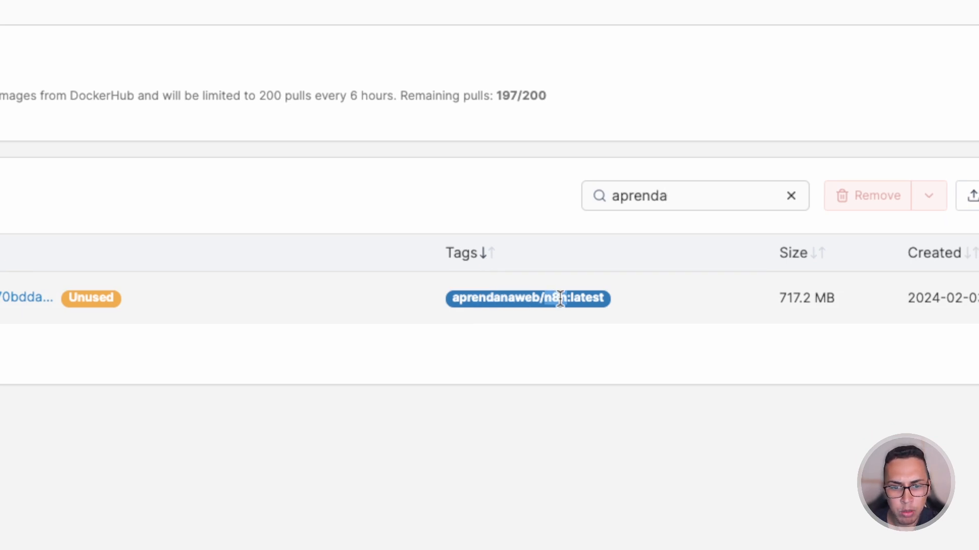
pyautogui.doubleClick(589, 298)
pyautogui.moveTo(780, 299); pyautogui.dragTo(827, 300)
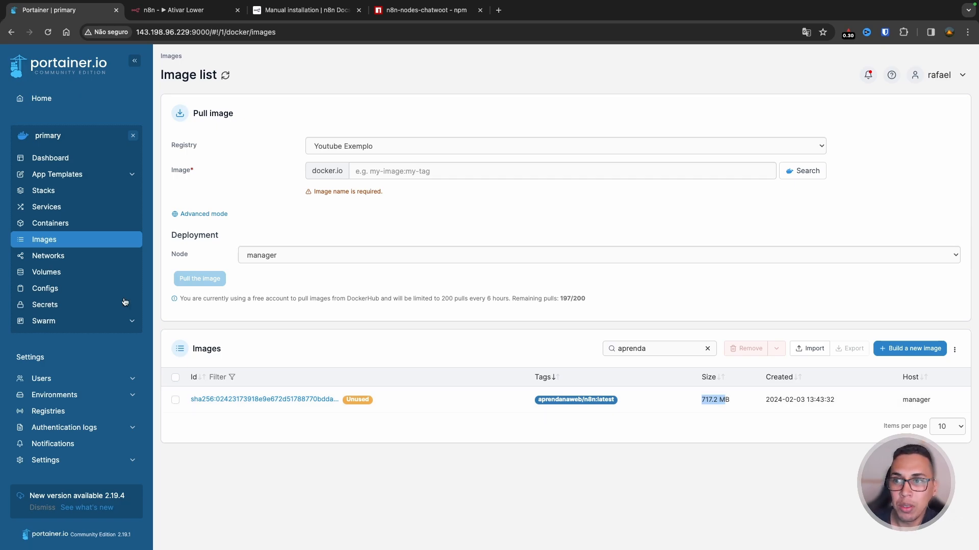
# Switch to the n8n workflow, reload it and search the available nodes for chatw, leaving the node search without adding anything.
pyautogui.click(173, 10)
pyautogui.click(48, 32)
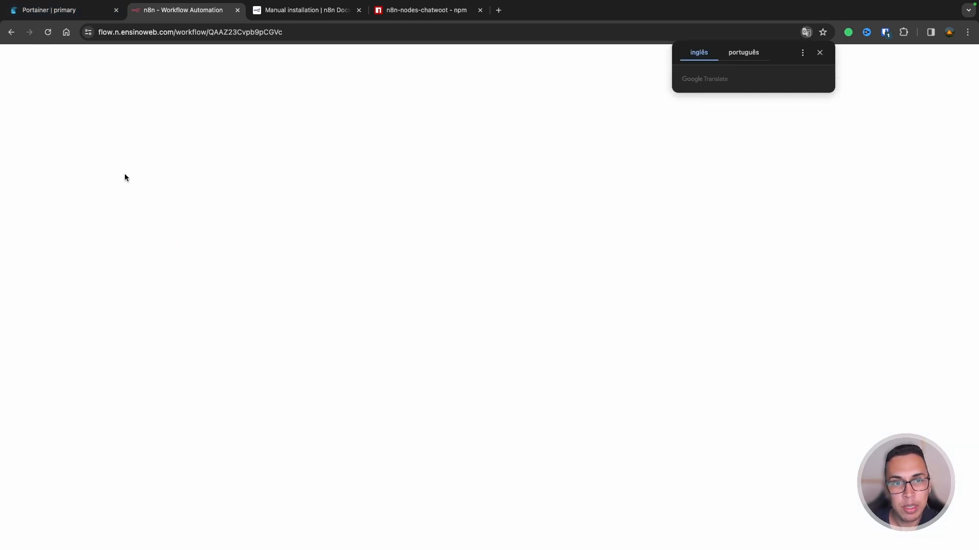
pyautogui.click(819, 53)
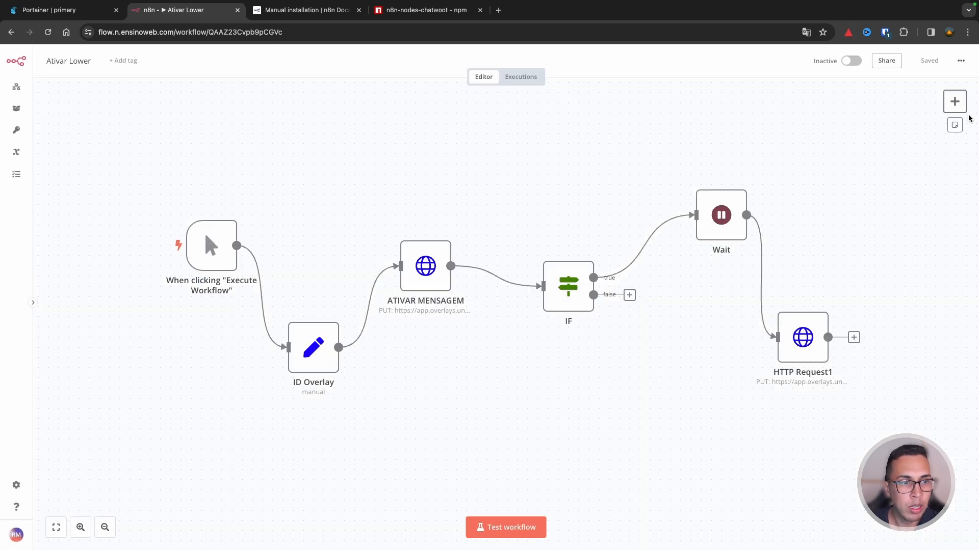
pyautogui.click(954, 102)
pyautogui.write('c')
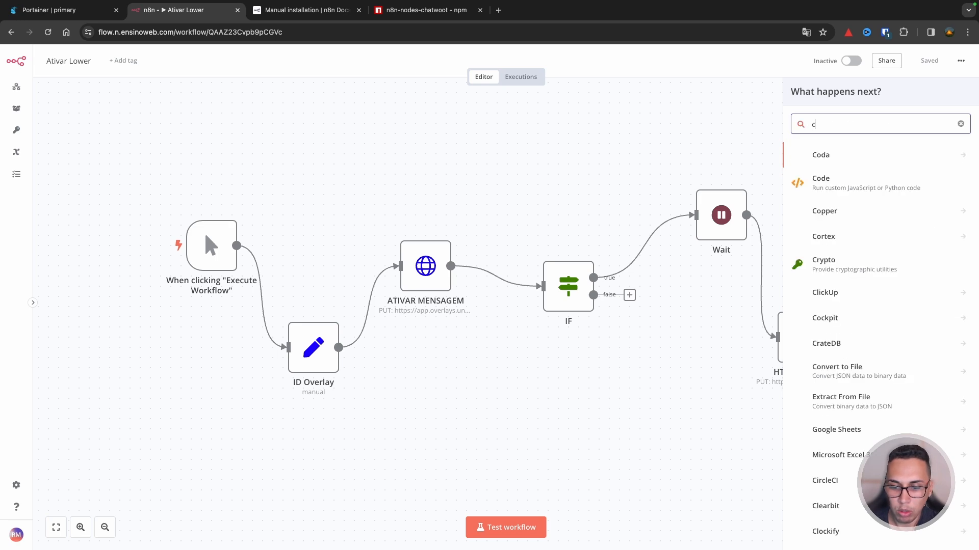
pyautogui.write('hatw')
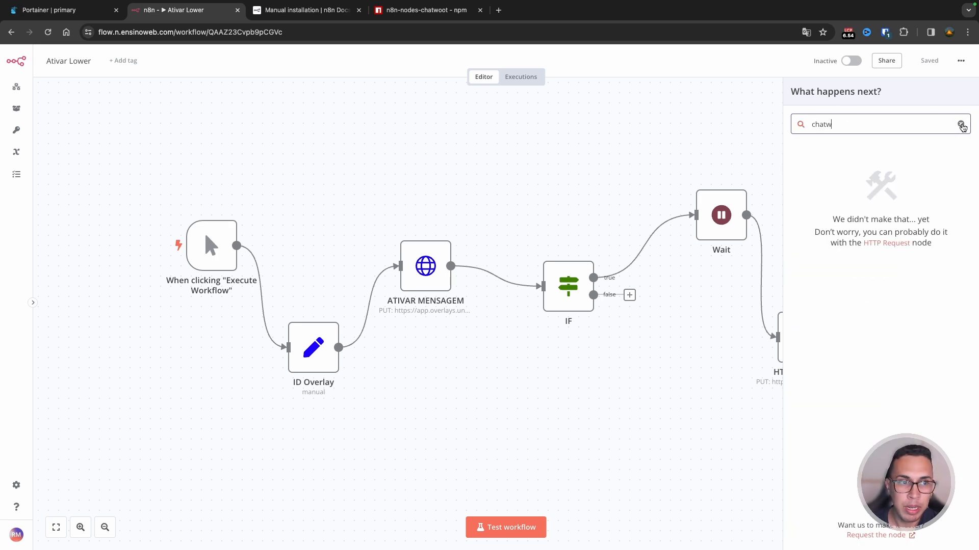
pyautogui.click(959, 124)
pyautogui.click(704, 118)
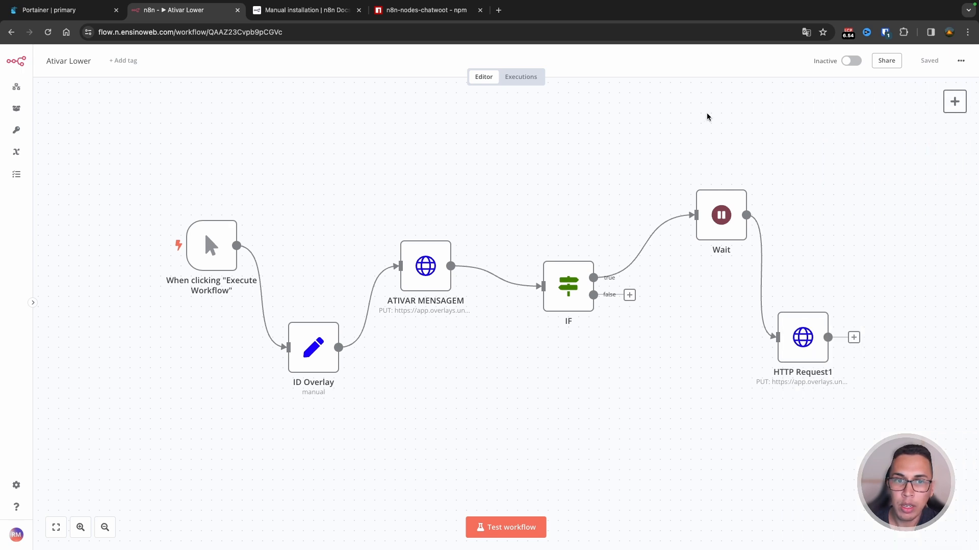
# Return to Portainer and open the n8n_editor stack's compose file for editing.
pyautogui.click(56, 9)
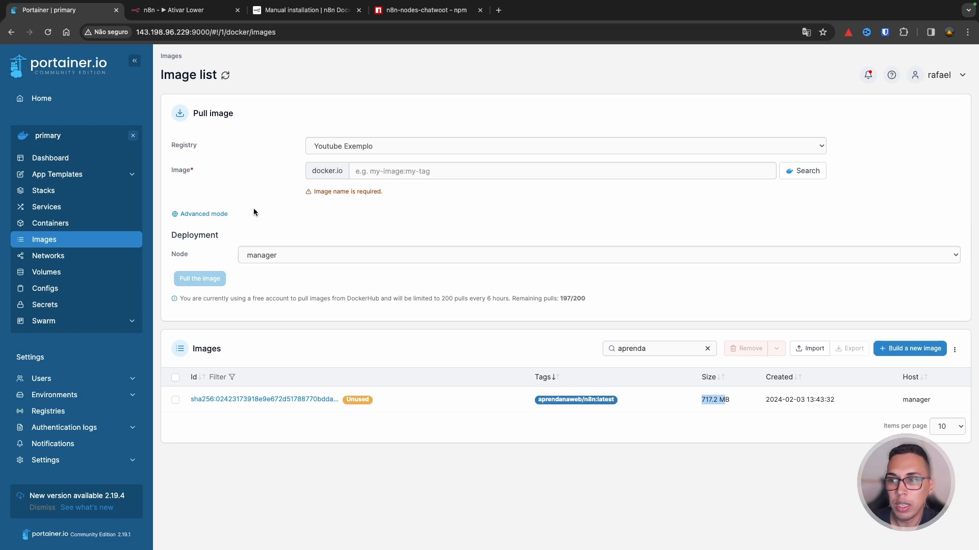
pyautogui.click(80, 196)
pyautogui.scroll(-5, 317, 240)
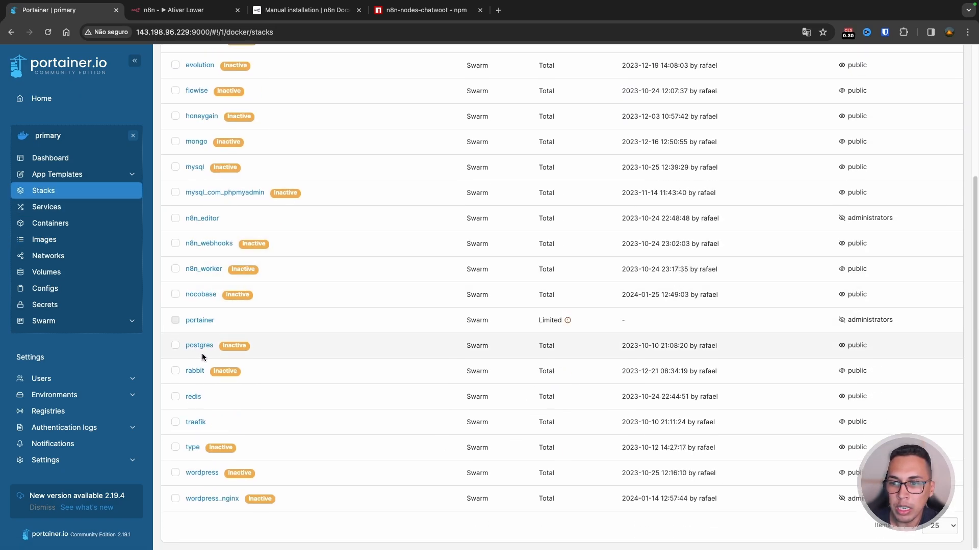
pyautogui.click(202, 218)
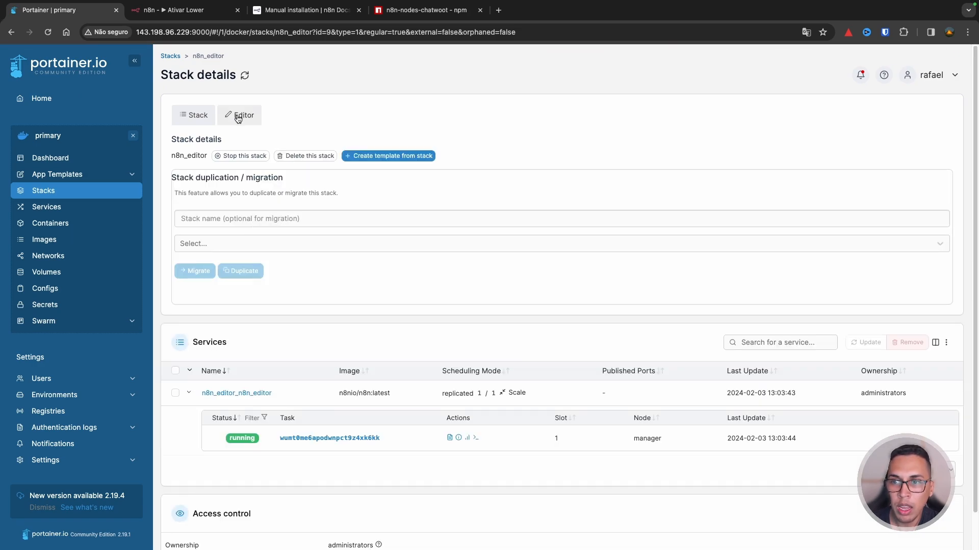
pyautogui.click(239, 116)
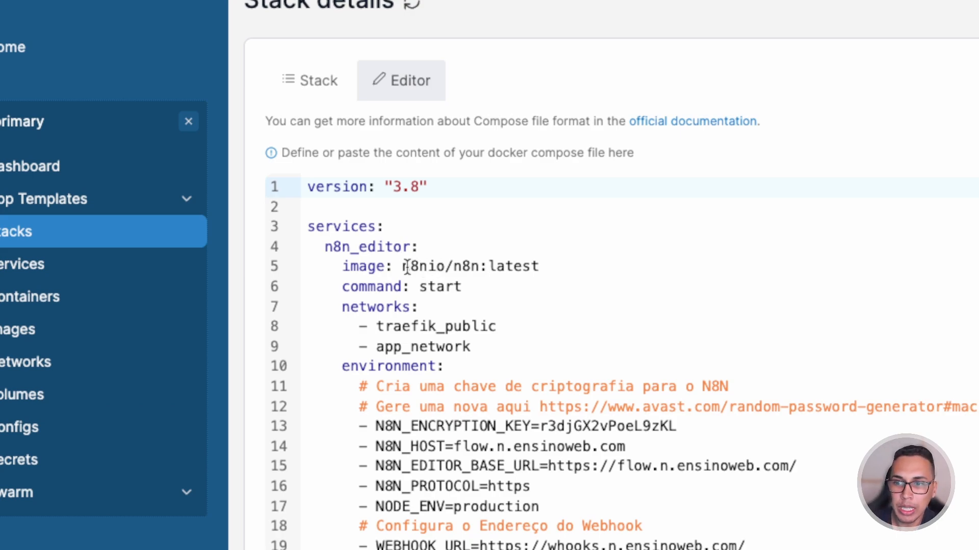
# Set the n8n_editor service's image to aprendanaweb/n8n:latest in the compose file.
pyautogui.moveTo(404, 266); pyautogui.dragTo(445, 268)
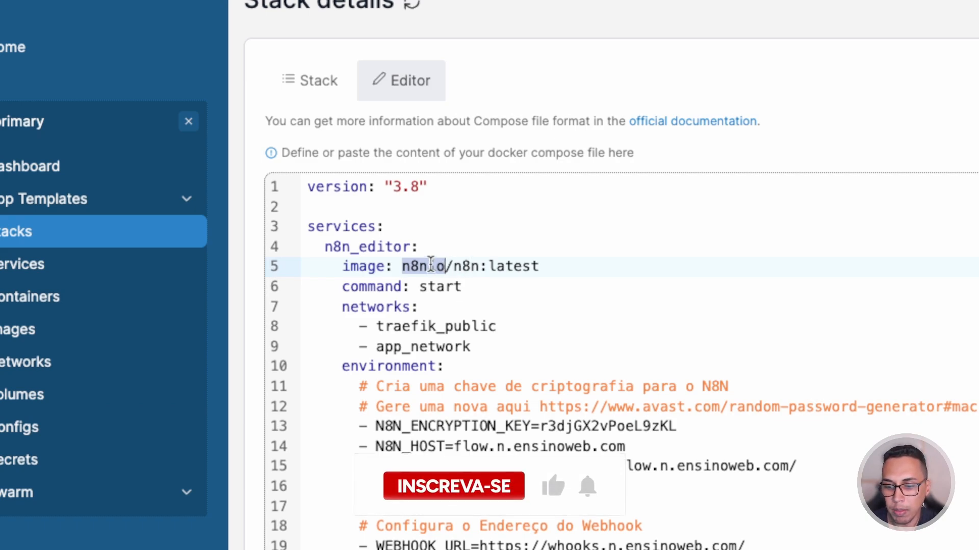
pyautogui.write('aprendanaw')
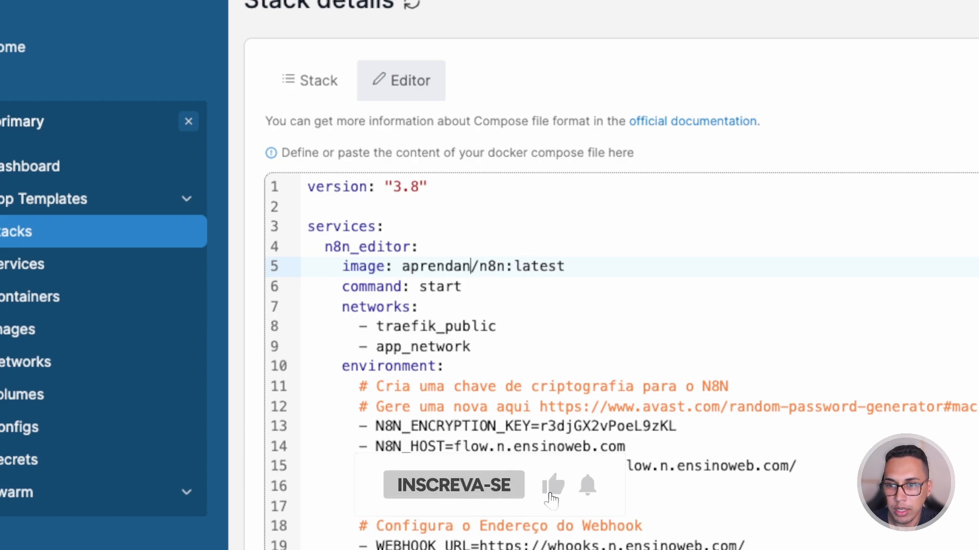
pyautogui.write('eb')
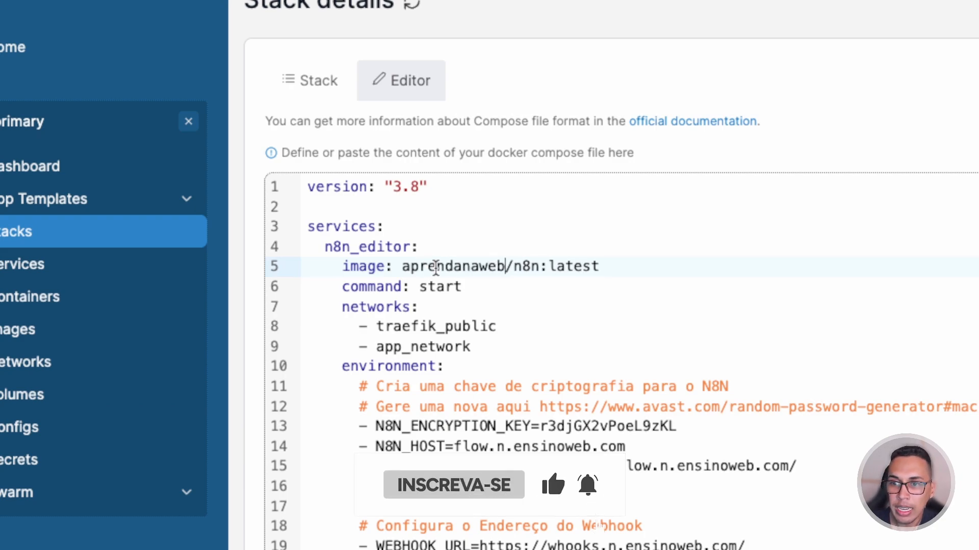
pyautogui.doubleClick(436, 267)
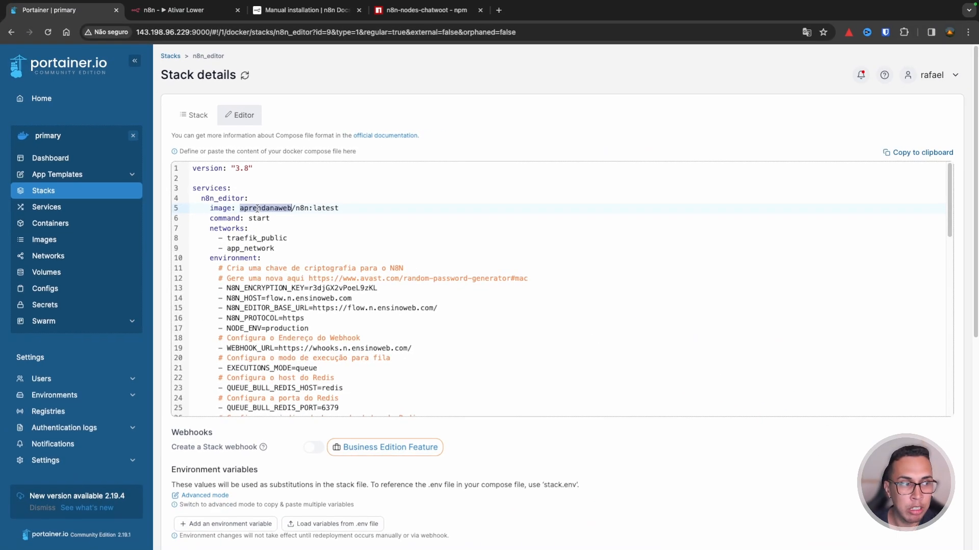
# Open the image list in a separate browser tab, filter it by aprenda and compare the image name with the compose file.
pyautogui.rightClick(58, 240)
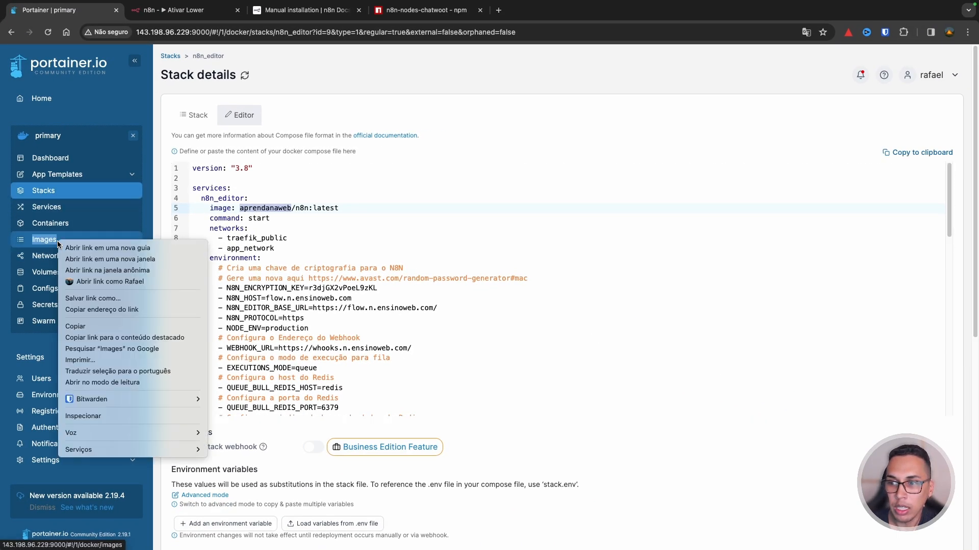
pyautogui.click(102, 248)
pyautogui.click(202, 11)
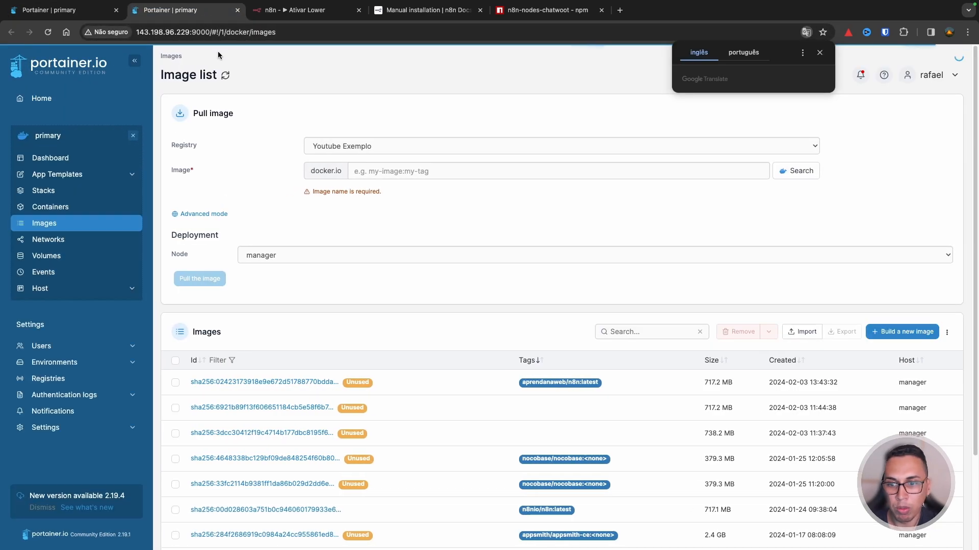
pyautogui.click(662, 351)
pyautogui.write('aprenda')
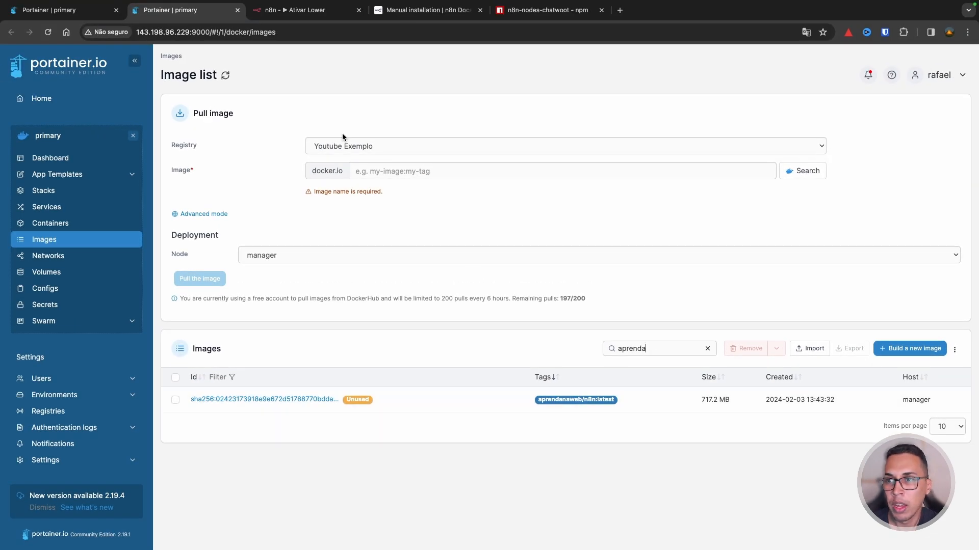
pyautogui.click(89, 15)
pyautogui.click(274, 208)
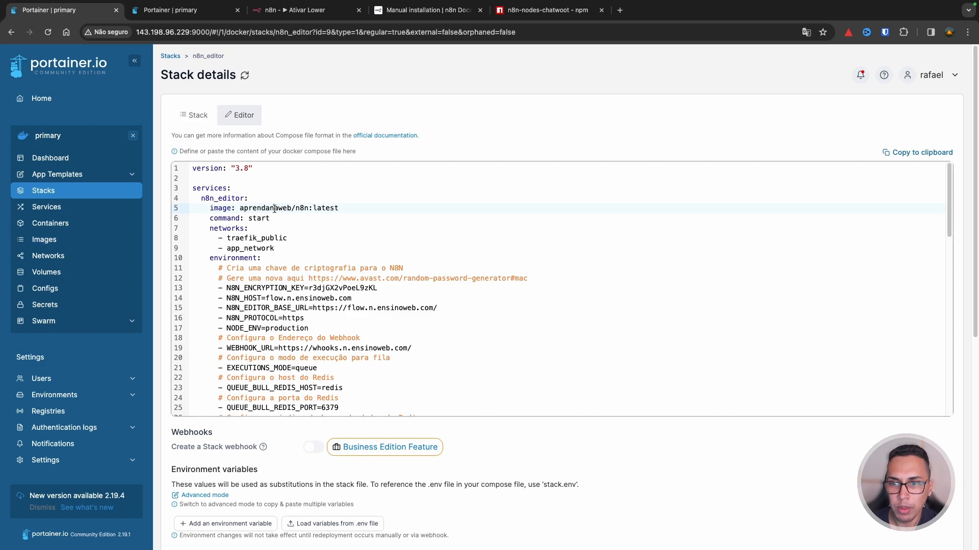
pyautogui.doubleClick(301, 207)
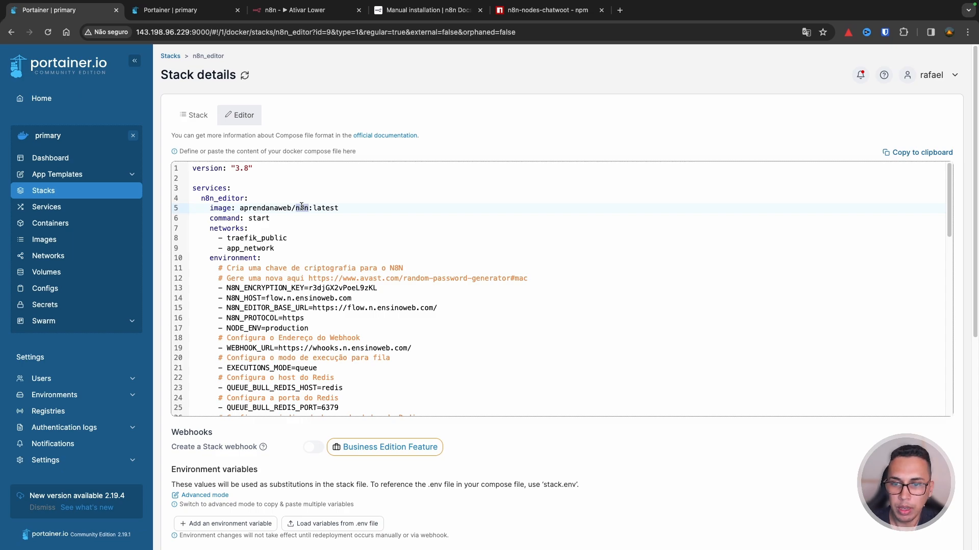
# Enable Prune services and update the n8n_editor stack with Re-pull image and redeploy enabled.
pyautogui.scroll(-6, 304, 262)
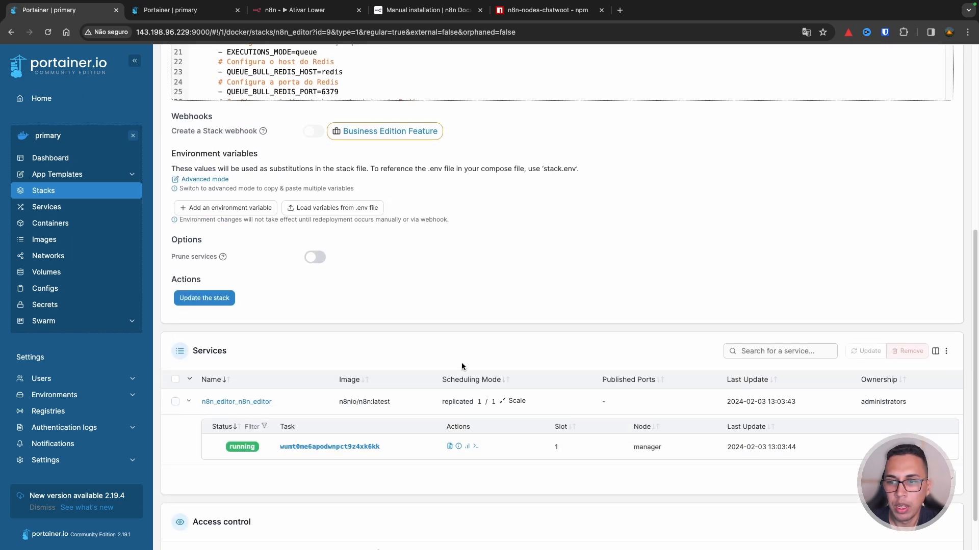
pyautogui.click(312, 258)
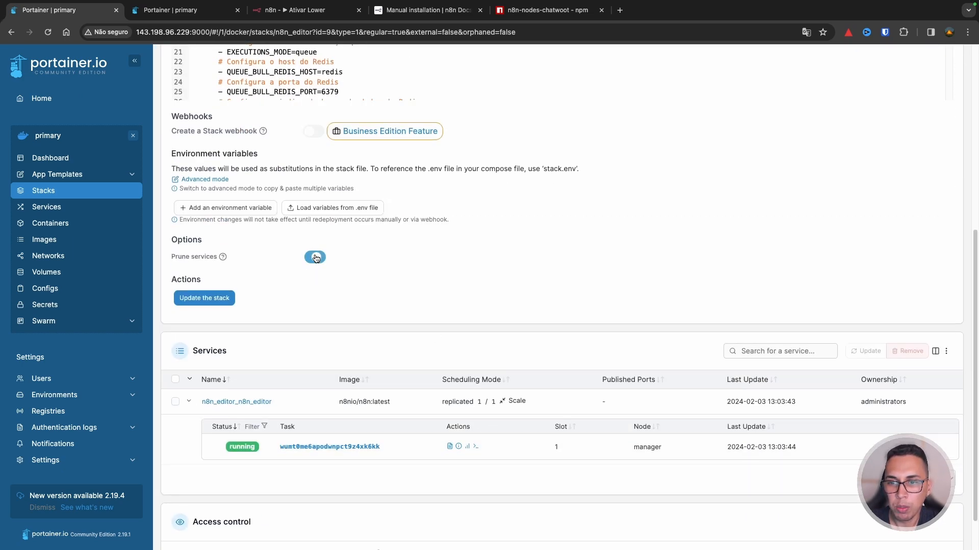
pyautogui.click(209, 300)
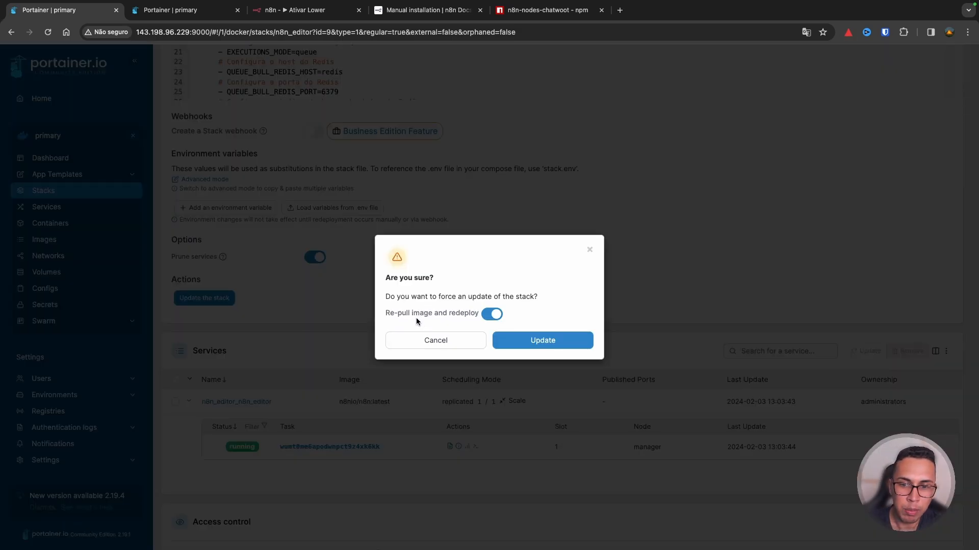
pyautogui.click(530, 340)
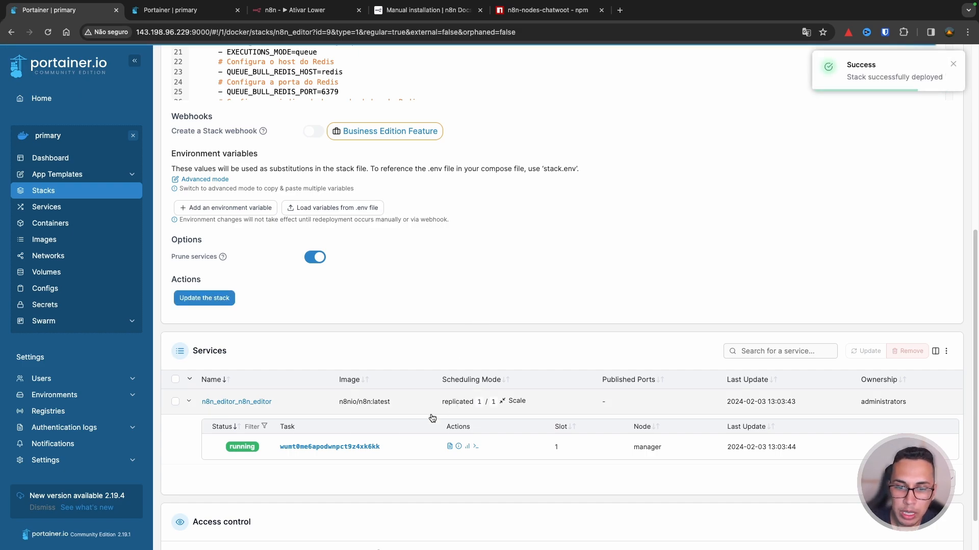
# Force an update of the n8n_editor_n8n_editor service with Re-pull image enabled, and reload the stack page.
pyautogui.scroll(-2, 409, 406)
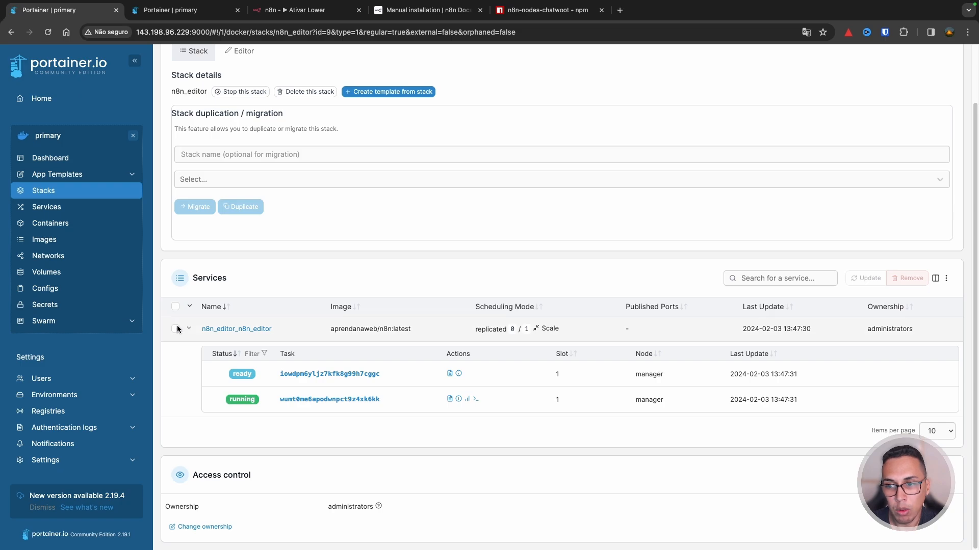
pyautogui.click(176, 306)
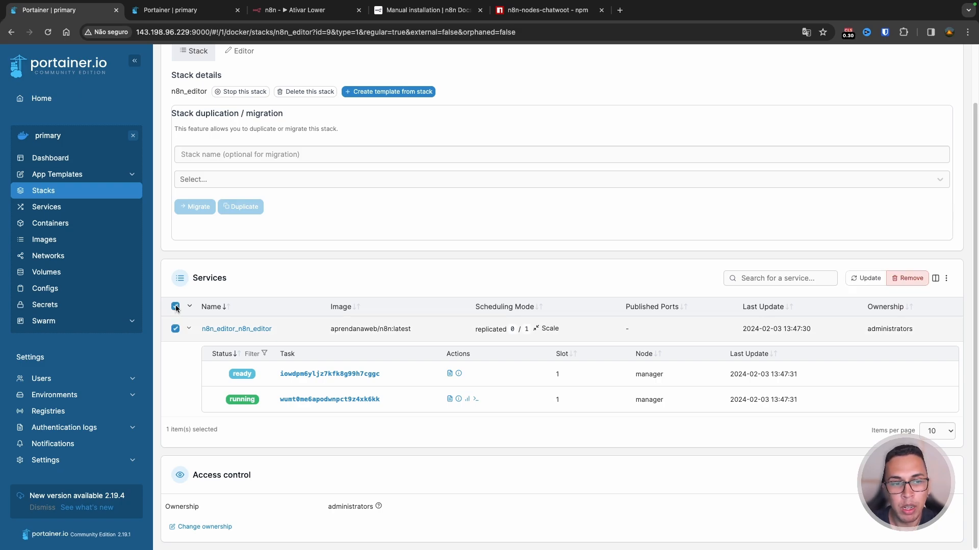
pyautogui.click(851, 279)
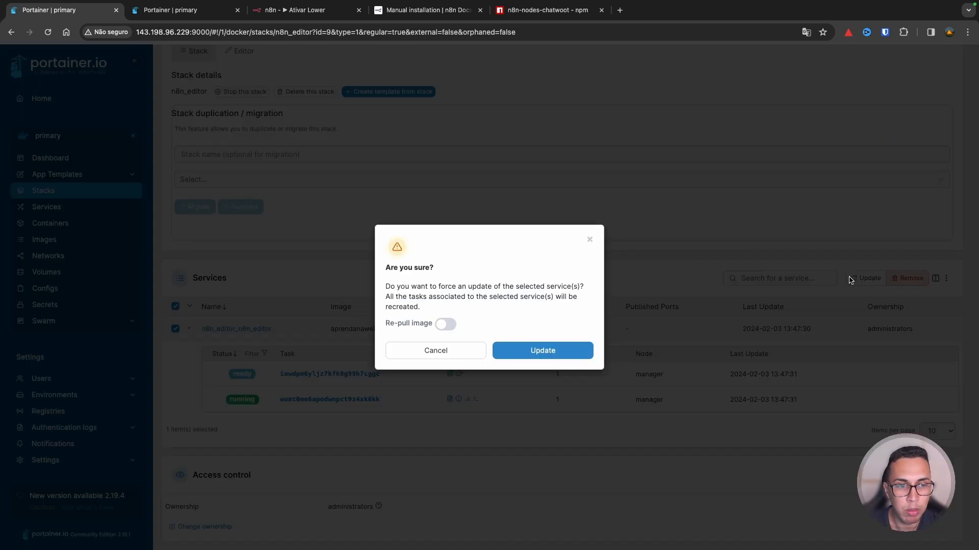
pyautogui.click(447, 324)
pyautogui.click(544, 349)
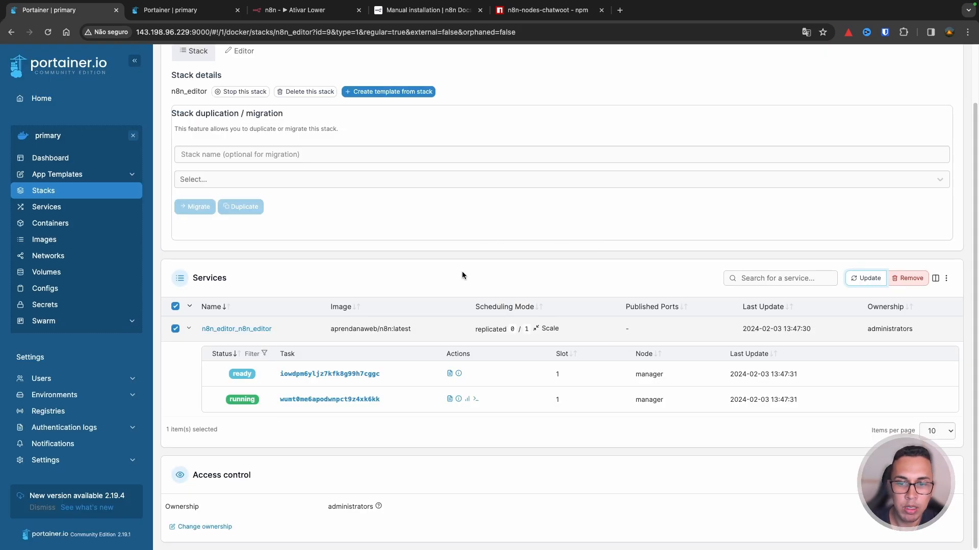
pyautogui.click(47, 34)
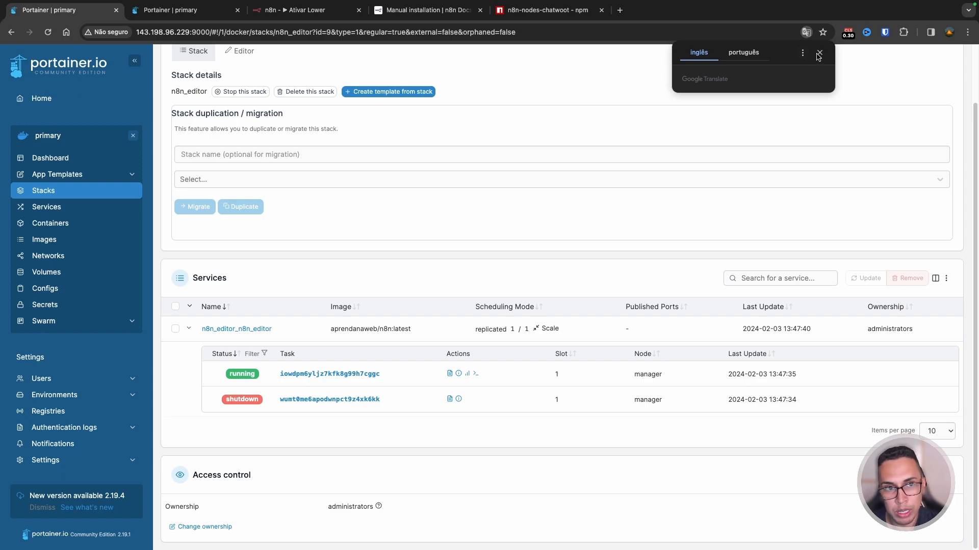
pyautogui.click(820, 53)
# Reload the Ativar Lower workflow in n8n, search the nodes for cha and view the ChatWoot node's actions.
pyautogui.click(294, 14)
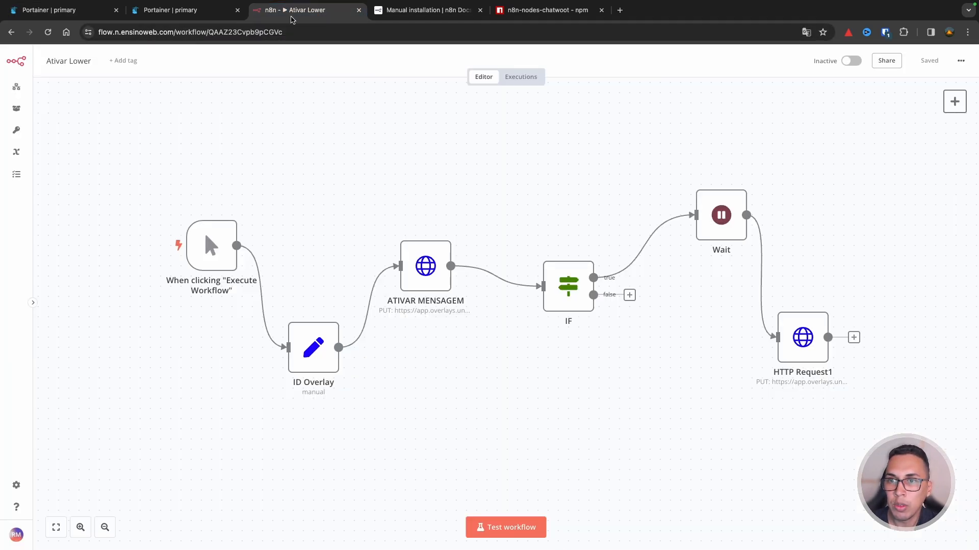
pyautogui.click(50, 33)
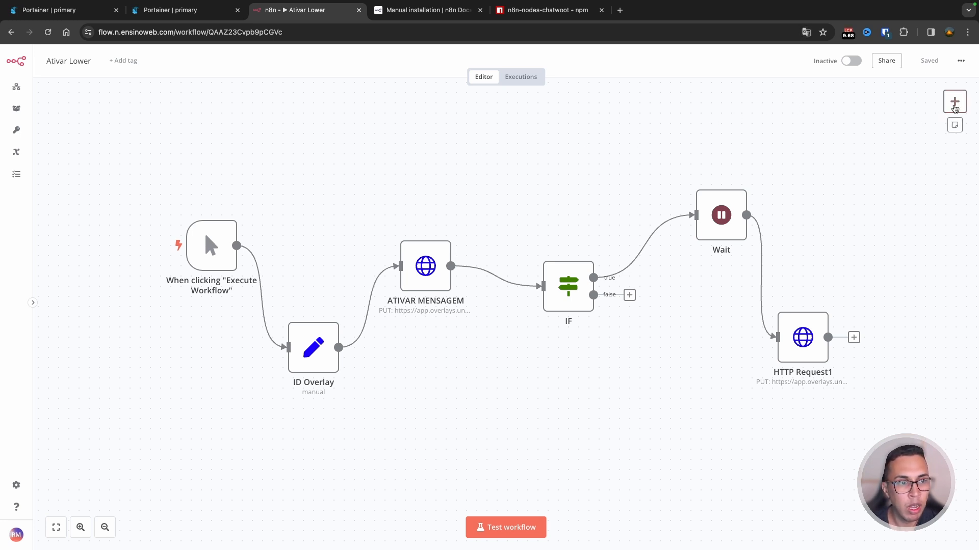
pyautogui.click(955, 102)
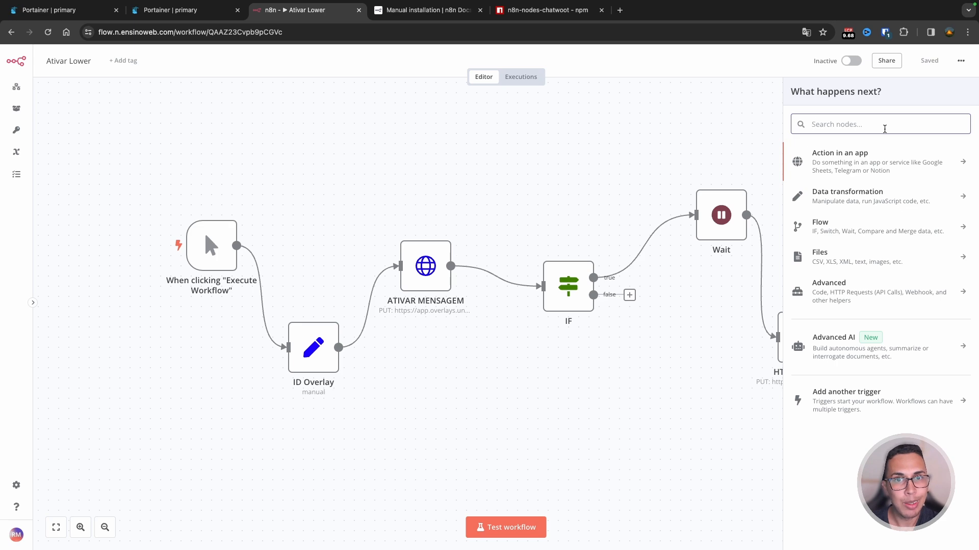
pyautogui.write('chs')
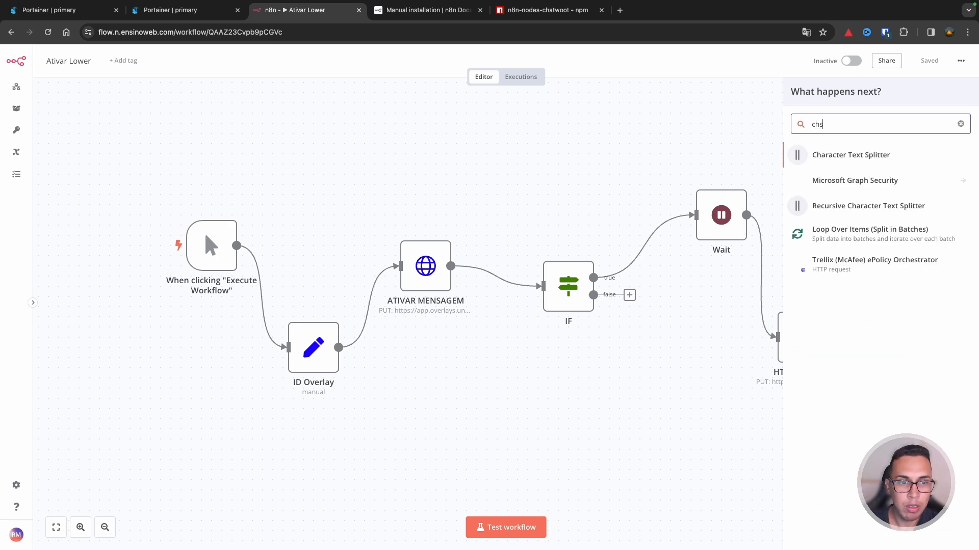
pyautogui.write('tw')
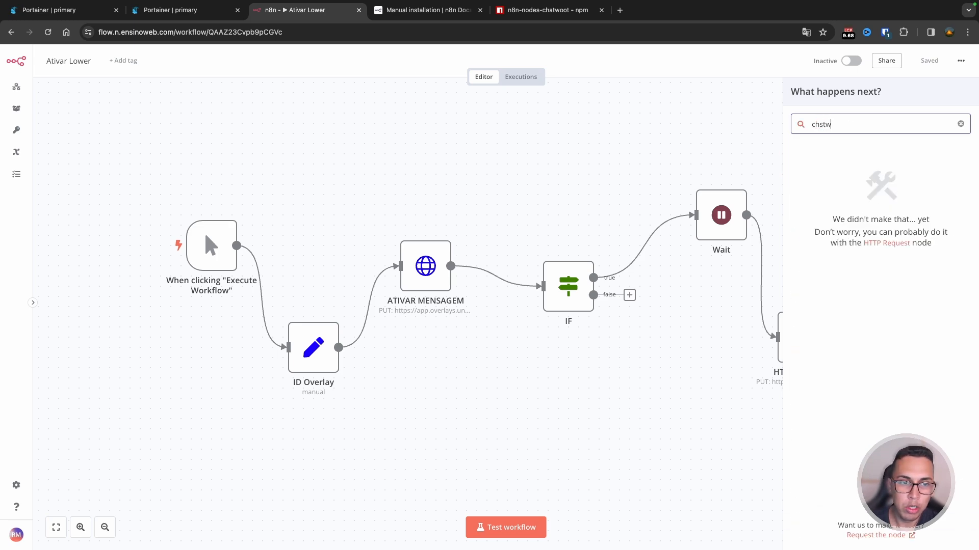
pyautogui.press('BackSpace')
pyautogui.press('BackSpace')
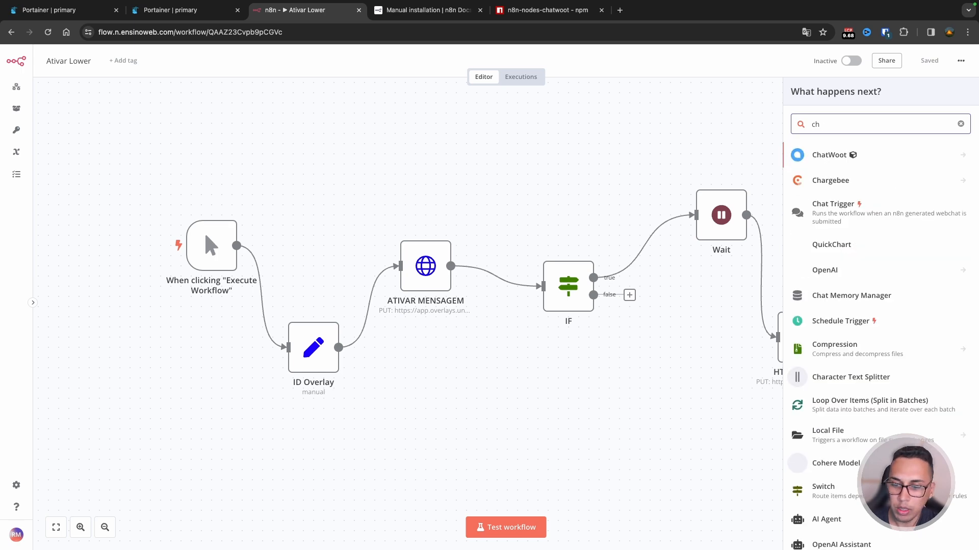
pyautogui.write('a')
pyautogui.press('Down')
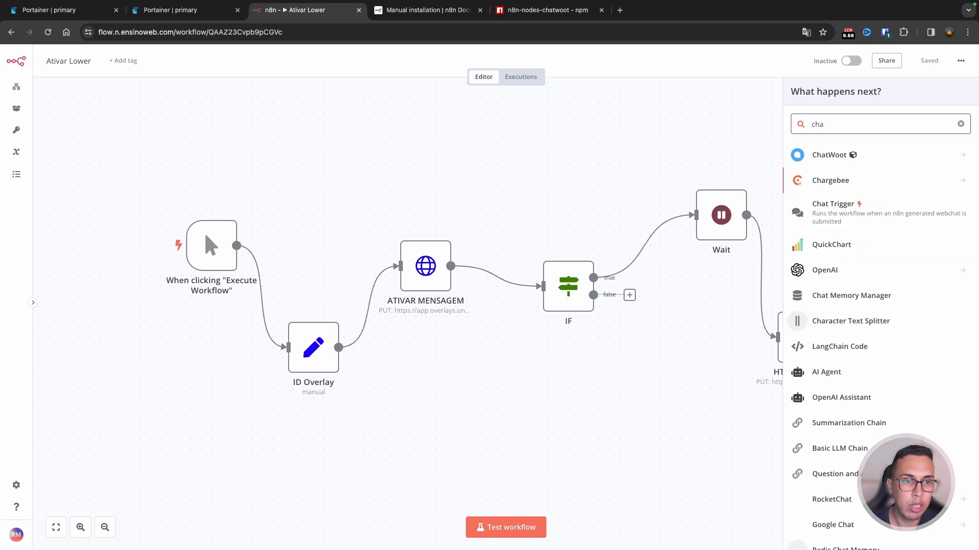
pyautogui.click(891, 155)
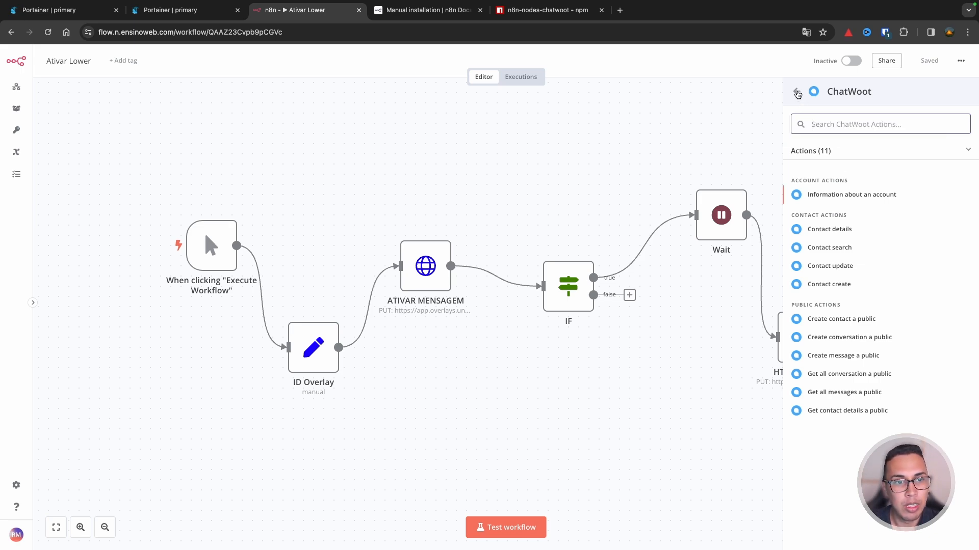
pyautogui.click(796, 91)
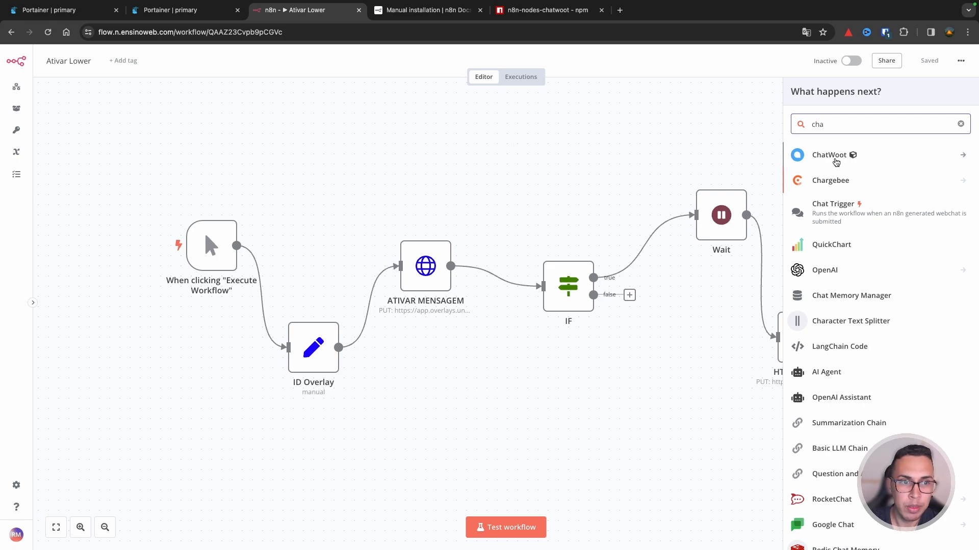
# Return to the npm site and search its packages for n8n-nodes-.
pyautogui.click(540, 17)
pyautogui.click(223, 99)
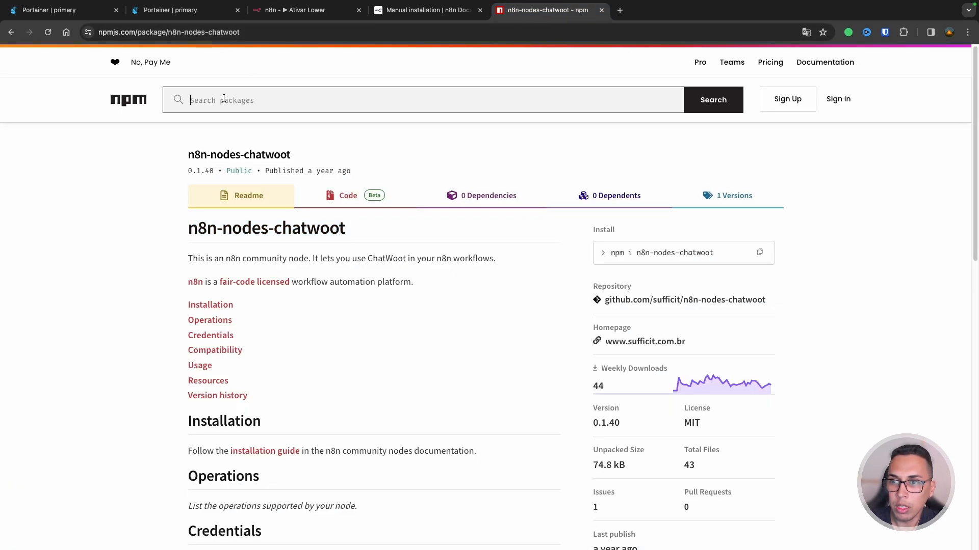
pyautogui.write('nodes-')
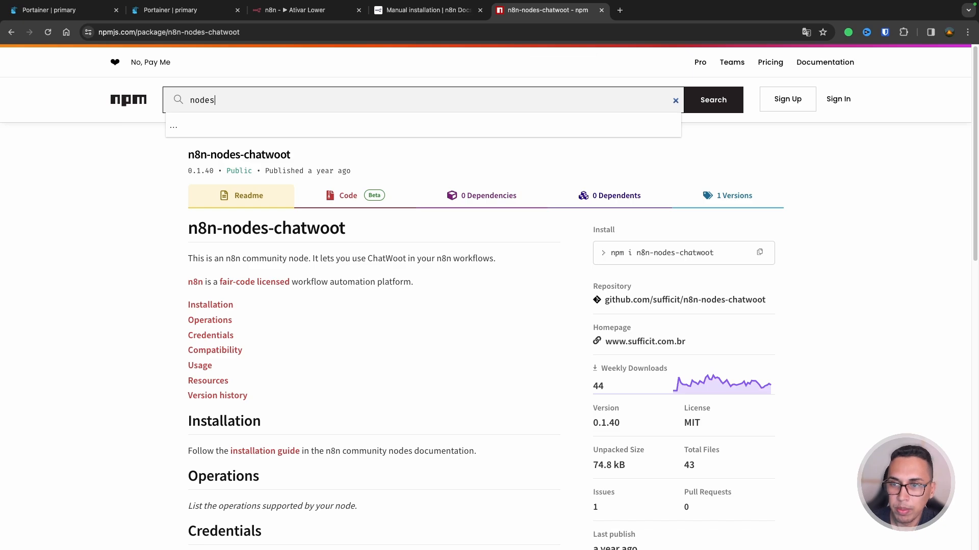
pyautogui.press('BackSpace')
pyautogui.press('BackSpace')
pyautogui.press('BackSpace')
pyautogui.press('BackSpace')
pyautogui.press('BackSpace')
pyautogui.press('BackSpace')
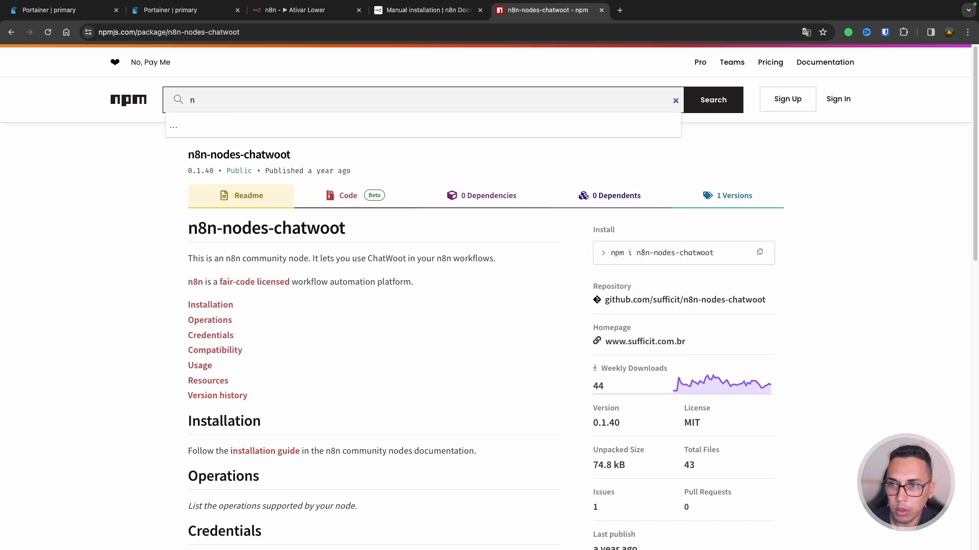
pyautogui.write('n8n-')
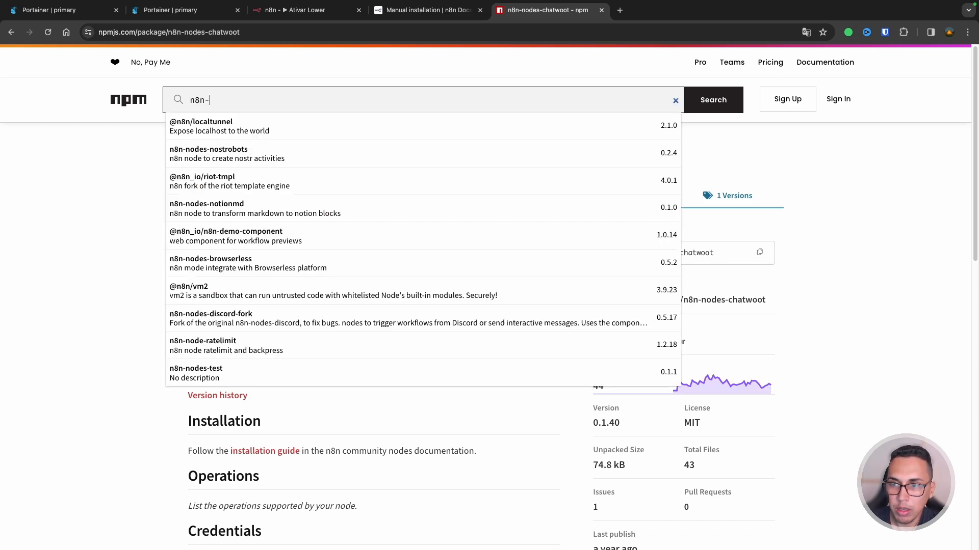
pyautogui.write('nodes-')
pyautogui.click(714, 106)
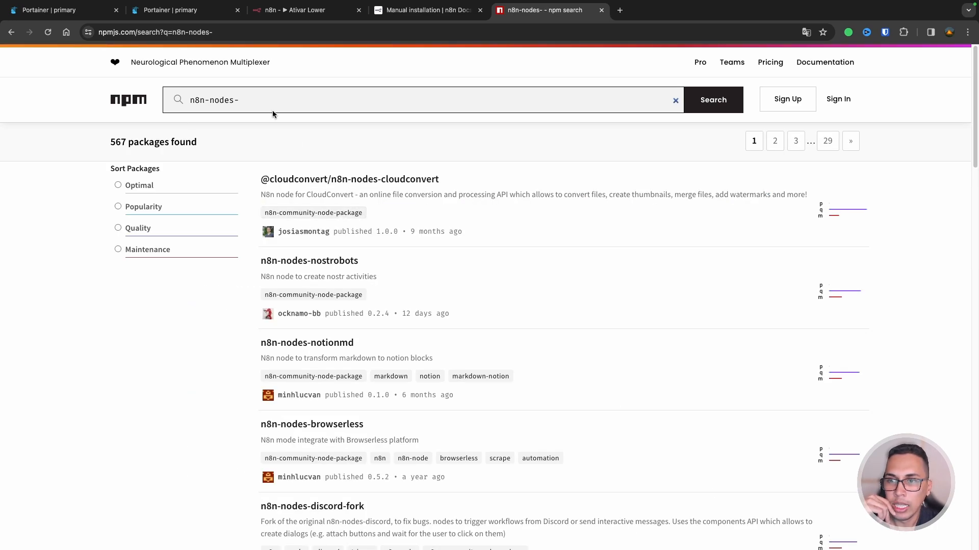
# Browse the package results, open n8n-nodes-browserless and select the package name at the head of its page.
pyautogui.scroll(-2, 322, 223)
pyautogui.scroll(-3, 323, 221)
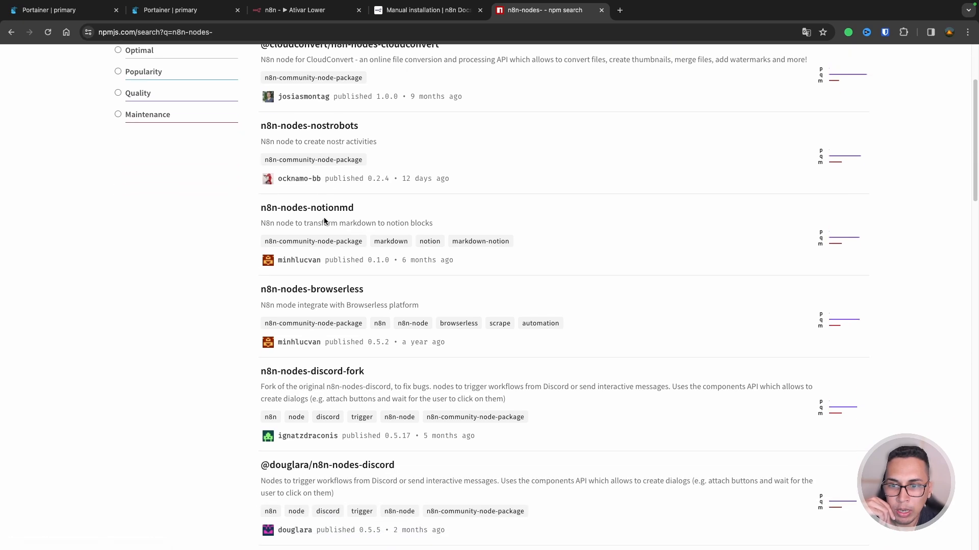
pyautogui.scroll(-10, 325, 219)
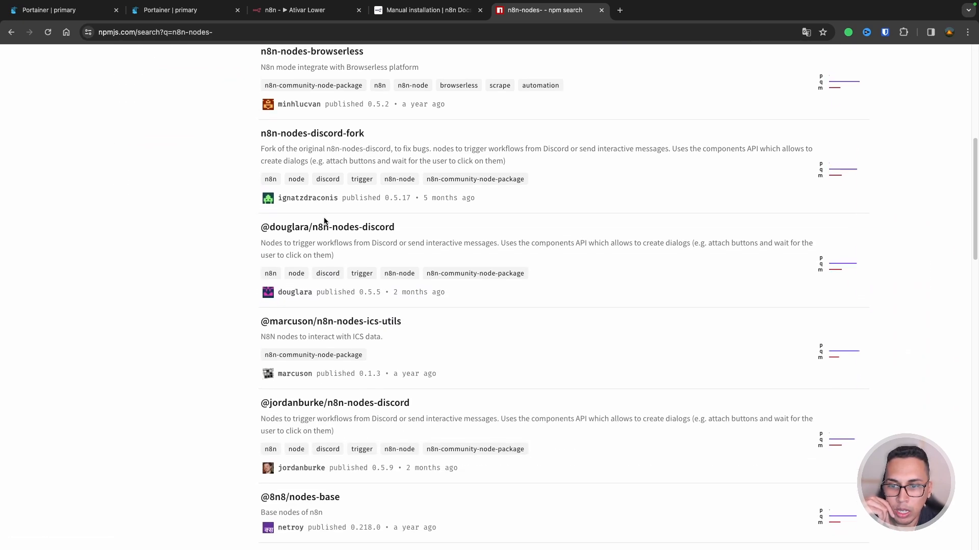
pyautogui.scroll(-3, 325, 221)
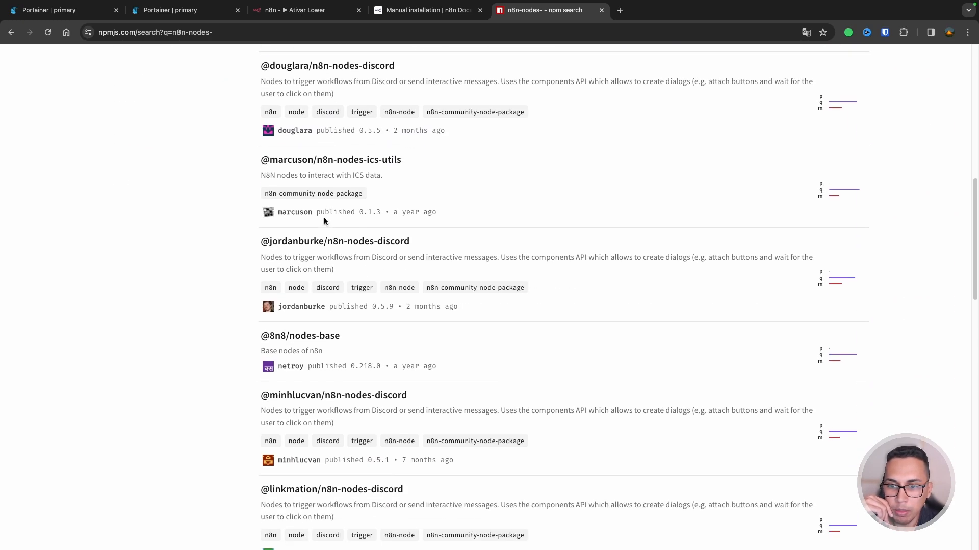
pyautogui.scroll(15, 323, 217)
pyautogui.scroll(-1, 377, 219)
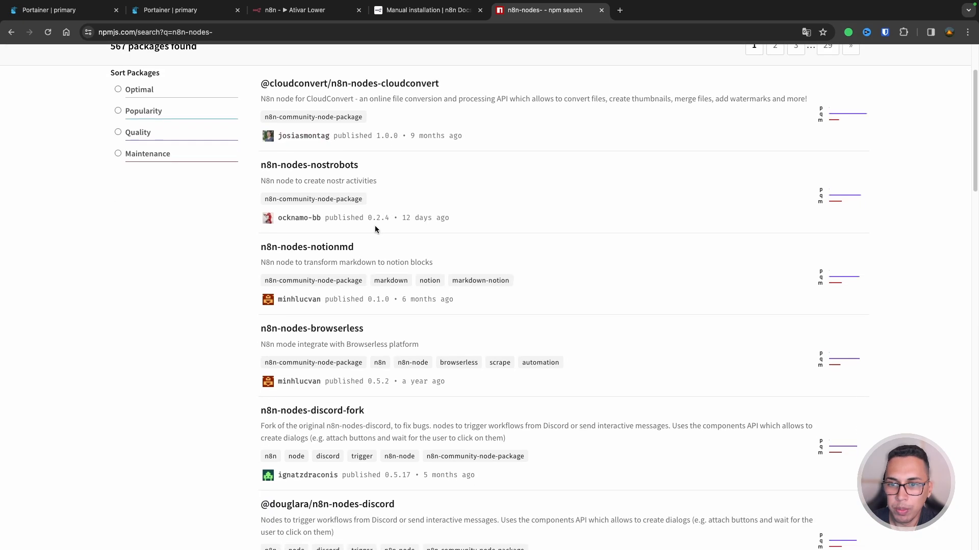
pyautogui.scroll(-3, 372, 235)
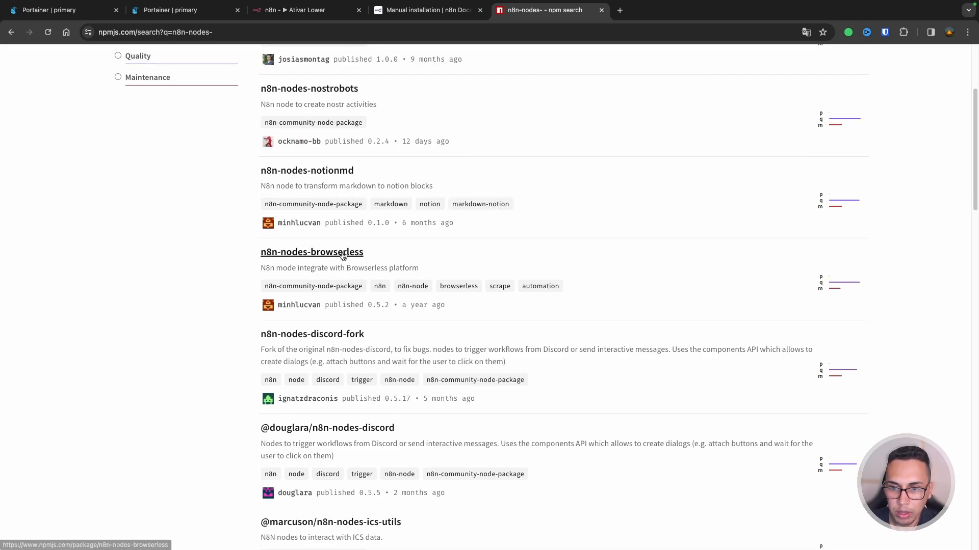
pyautogui.click(343, 255)
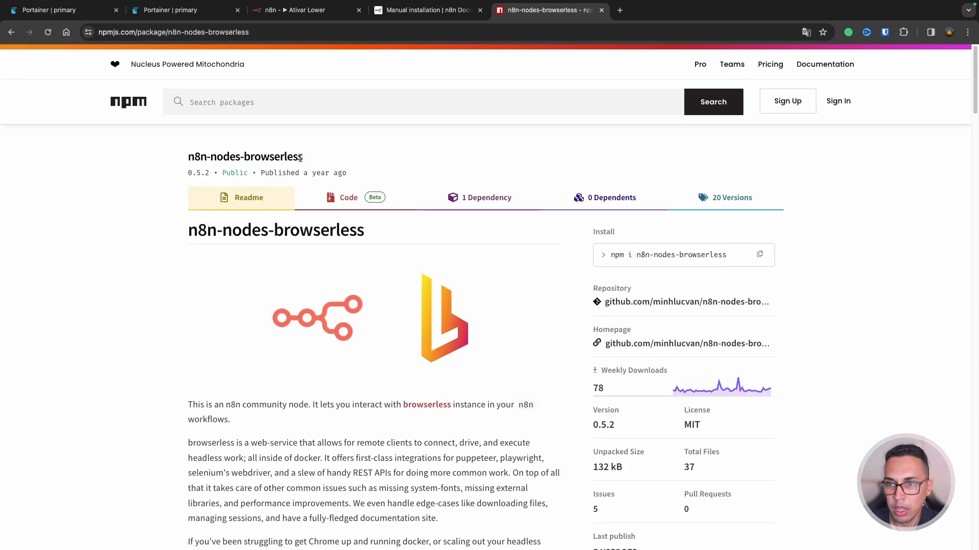
pyautogui.moveTo(301, 158); pyautogui.dragTo(189, 161)
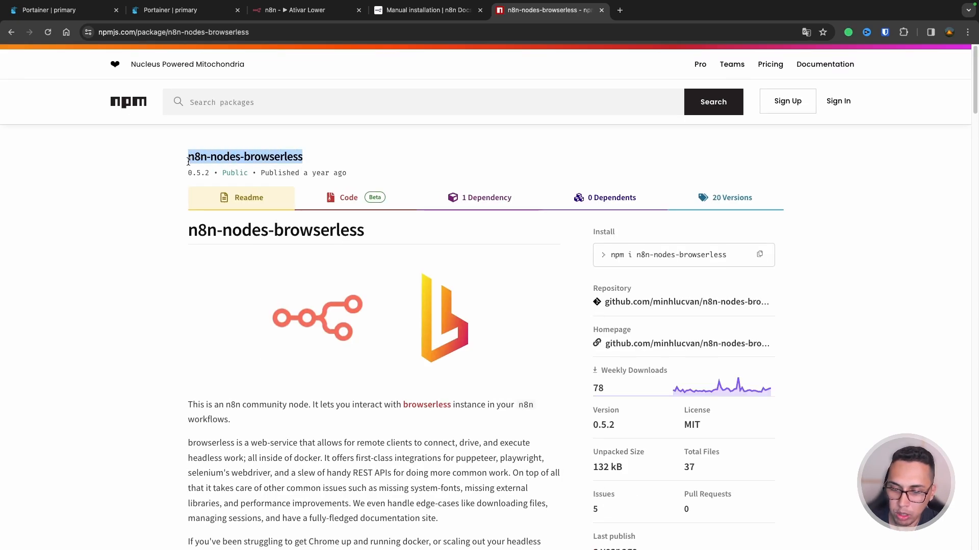
# Start a new image build in Portainer, name the image aprendanaweb/n8n:latest and begin editing its Dockerfile.
pyautogui.click(77, 16)
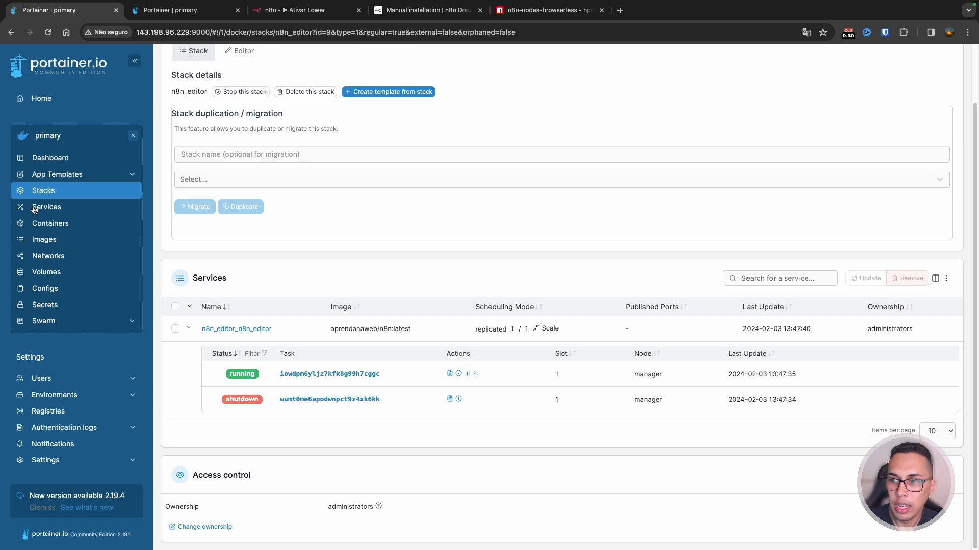
pyautogui.click(44, 239)
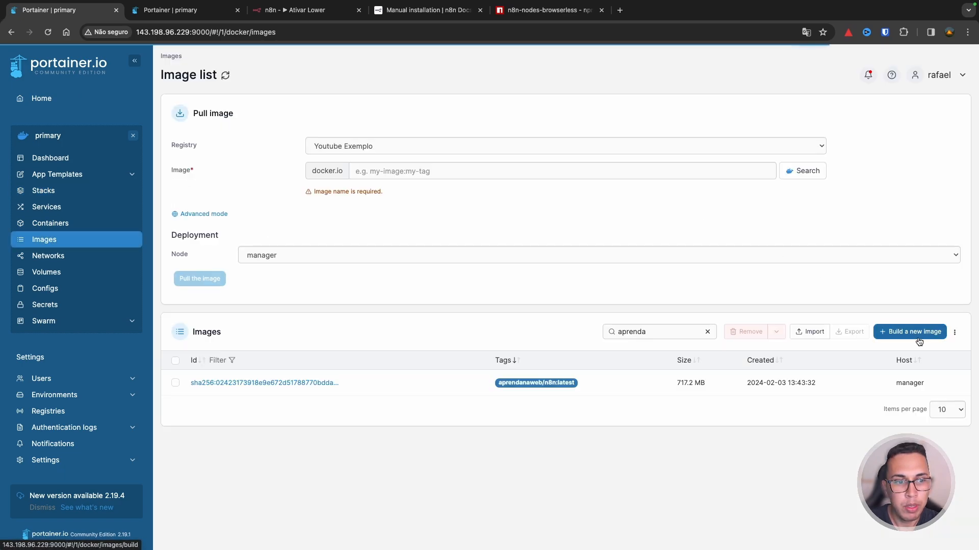
pyautogui.click(897, 353)
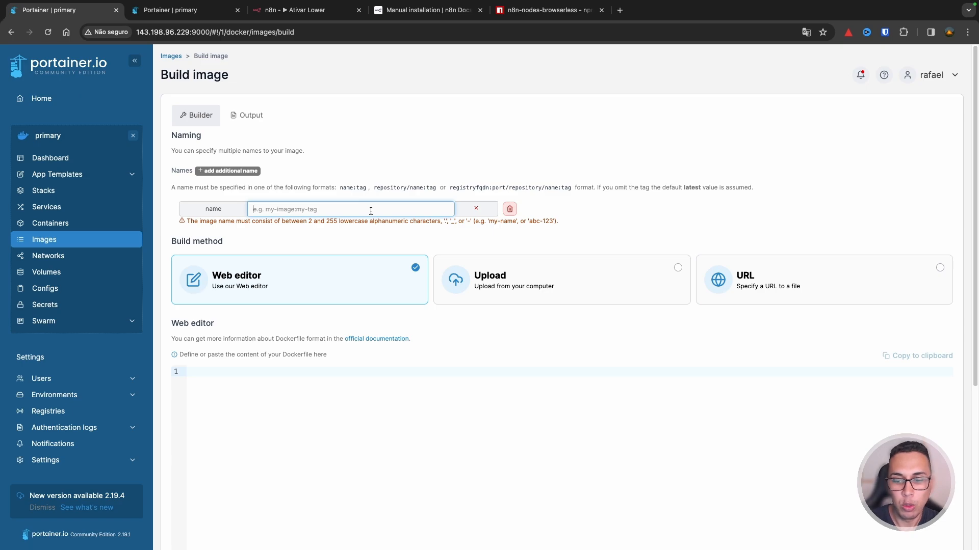
pyautogui.write('aprendan')
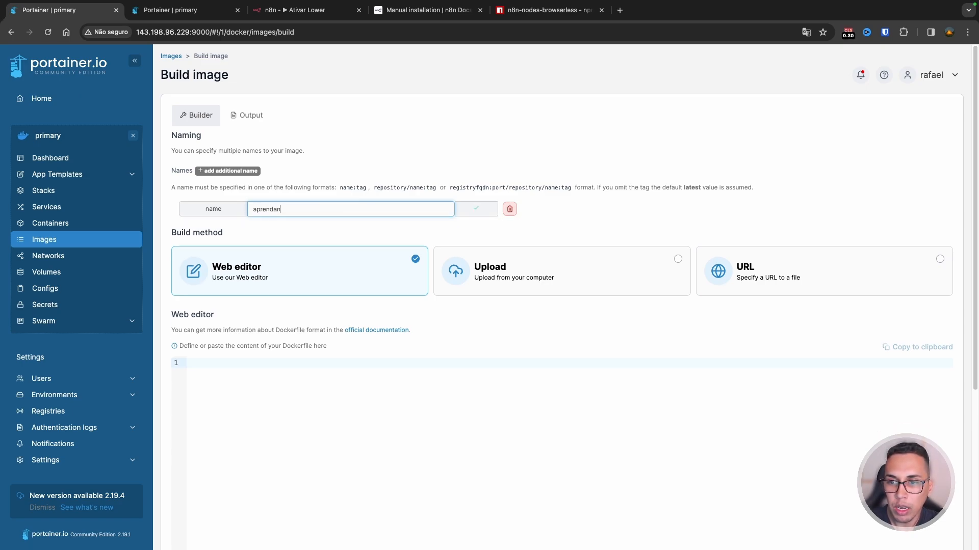
pyautogui.write('aweb')
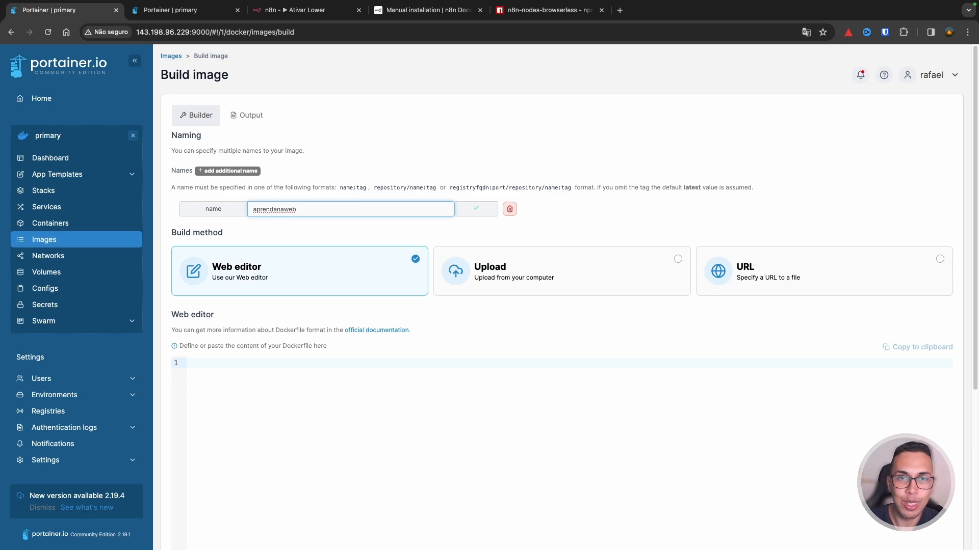
pyautogui.write('/n8n')
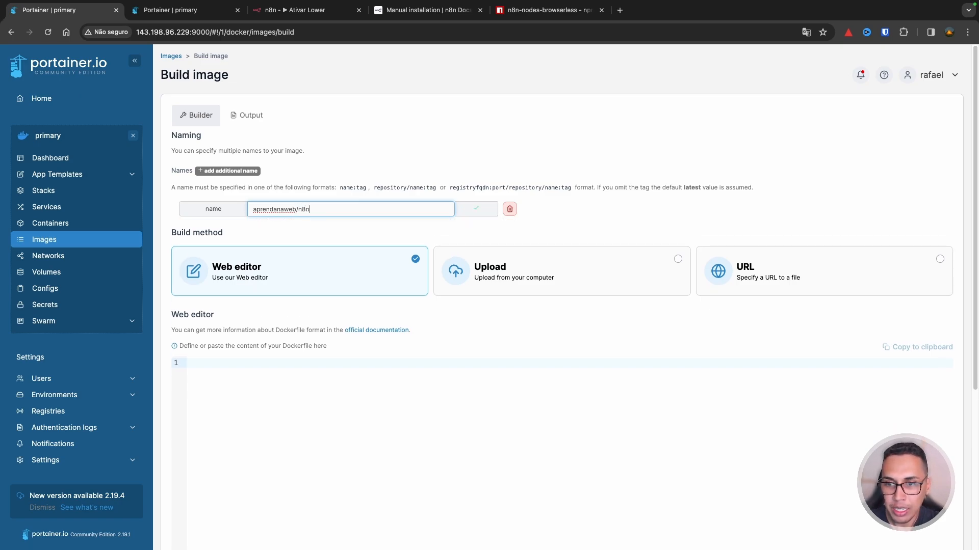
pyautogui.write(':la')
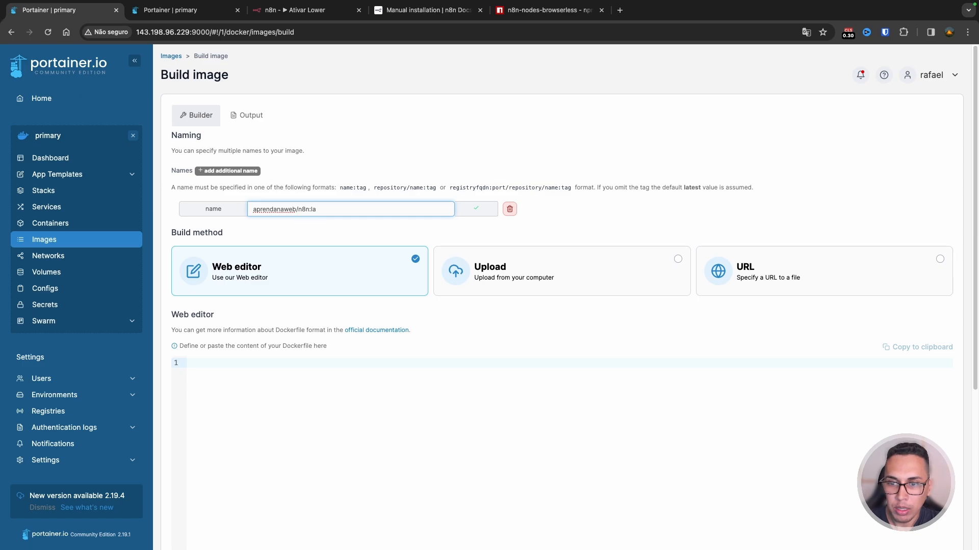
pyautogui.write('tes')
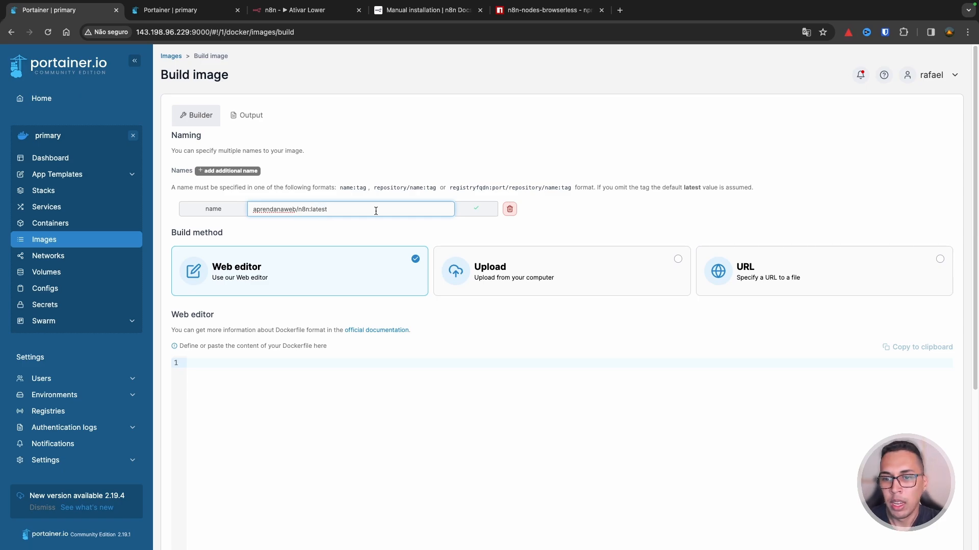
pyautogui.write('t')
pyautogui.click(392, 399)
pyautogui.scroll(-4, 395, 357)
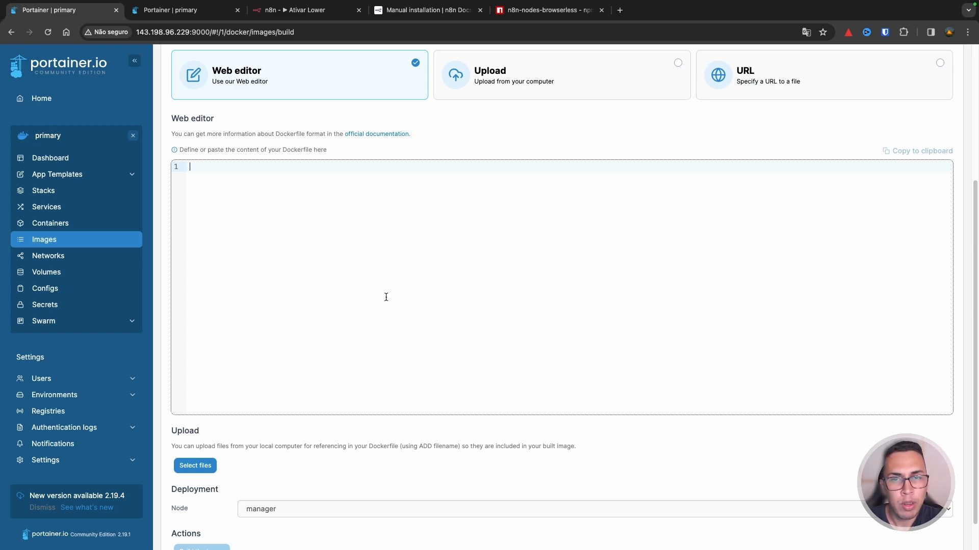
# Write a Dockerfile from n8nio/n8n:latest that creates /home/node/.n8n/nodes, works there and installs n8n-nodes-chatwoot and n8n-nodes-browserless with npm.
pyautogui.write('FROM n8nio/n8n:latest  RUN mkdir /home/node/.n8n/nodes  WORKDIR /home/node/.n8n/nodes  RUN npm i n8n-nodes-chatwoot')
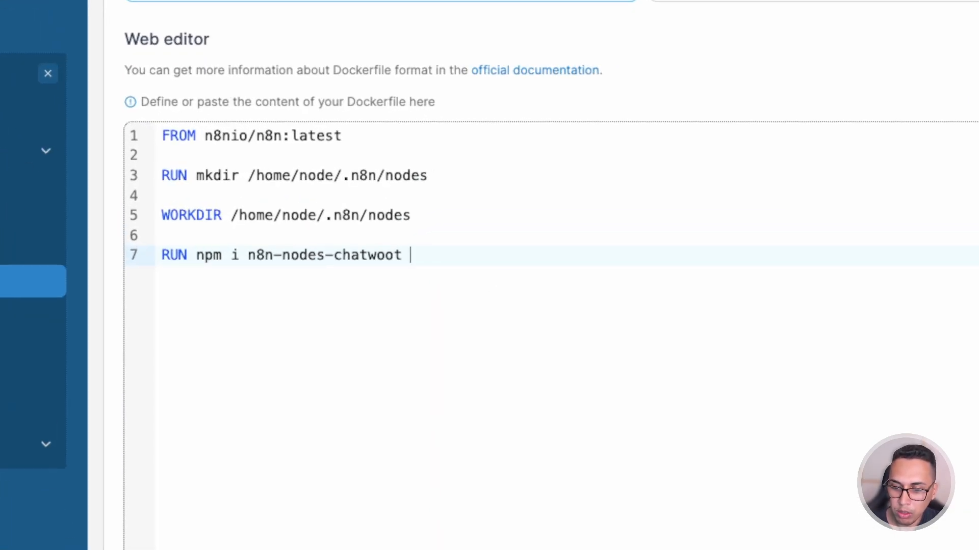
pyautogui.write('n8n-nodes-browserless')
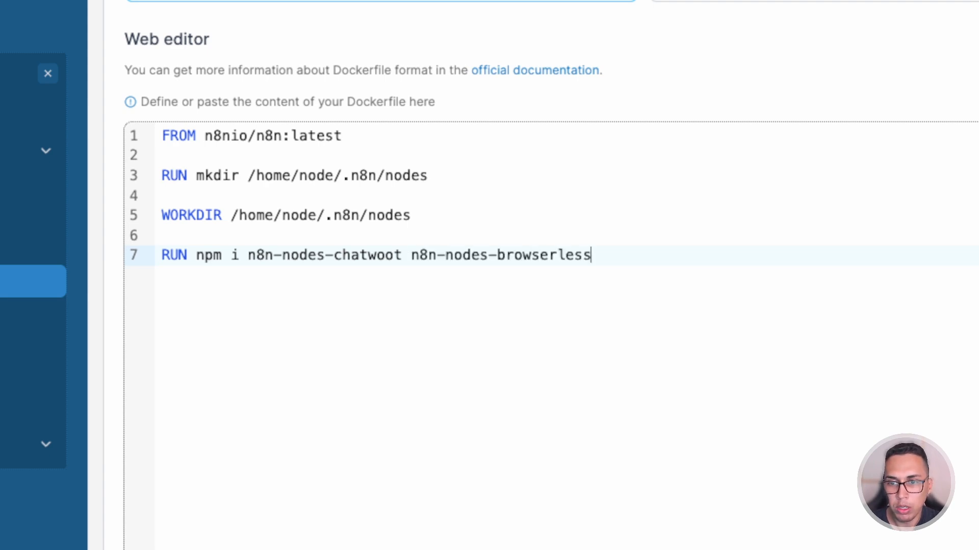
pyautogui.moveTo(411, 256); pyautogui.dragTo(450, 259)
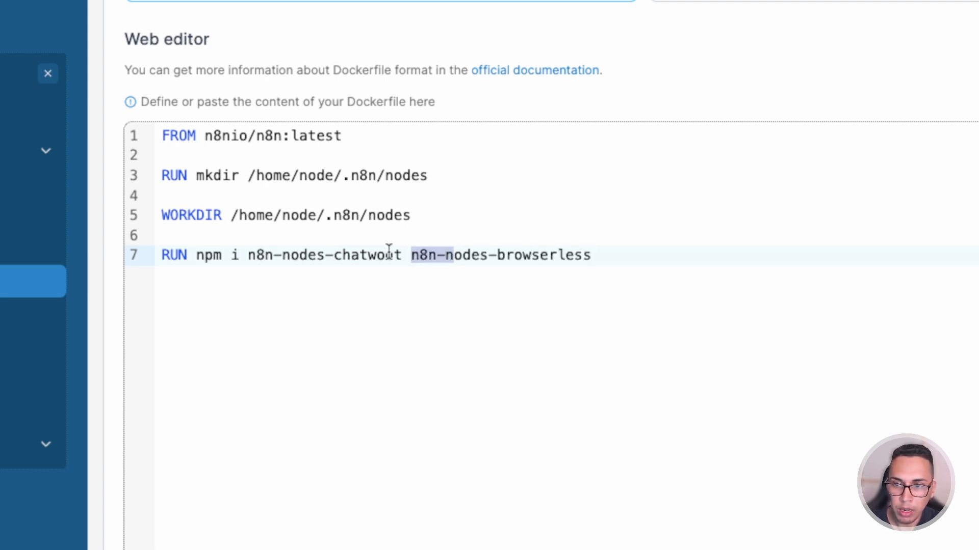
pyautogui.moveTo(248, 254); pyautogui.dragTo(594, 259)
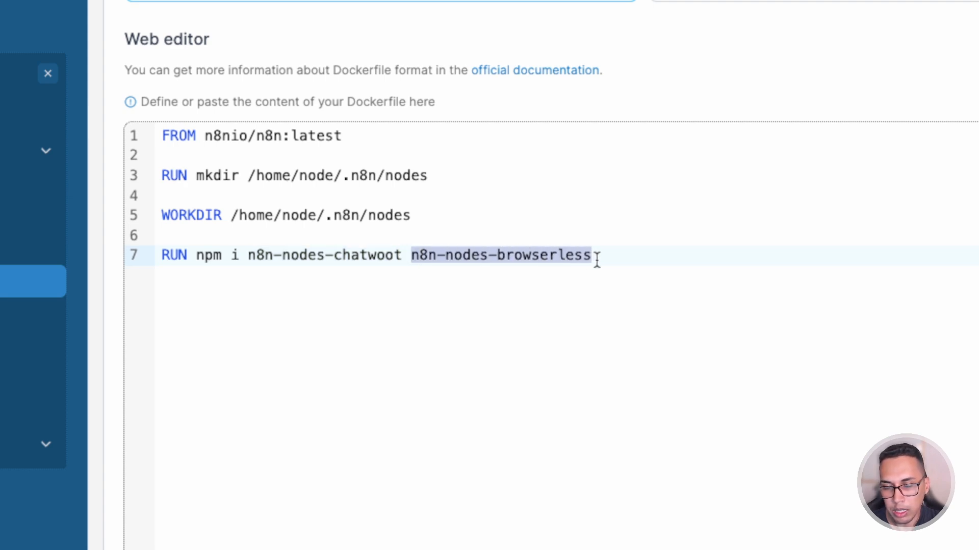
pyautogui.click(556, 257)
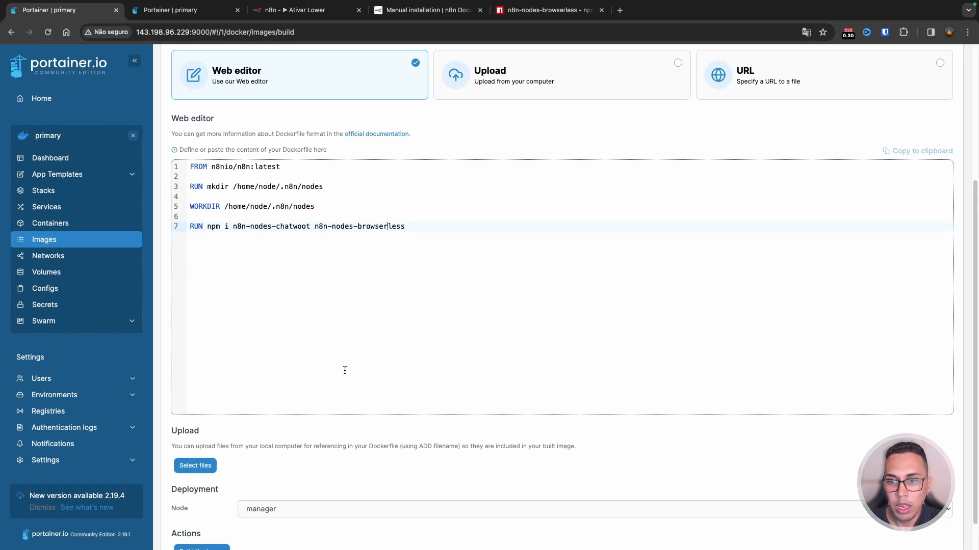
# Check the image name aprendanaweb/n8n:latest, build the image on the manager node and return to the image list.
pyautogui.scroll(3, 373, 359)
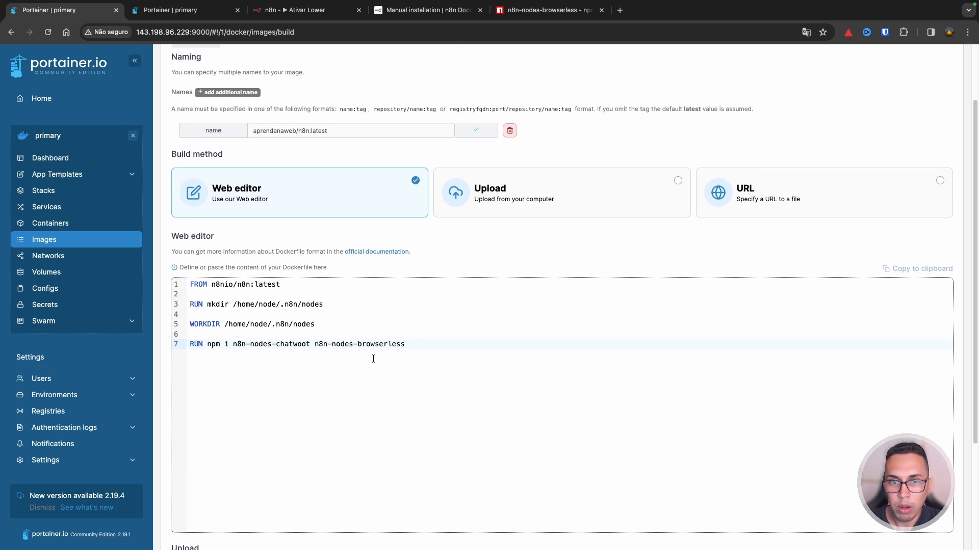
pyautogui.moveTo(337, 131); pyautogui.dragTo(258, 151)
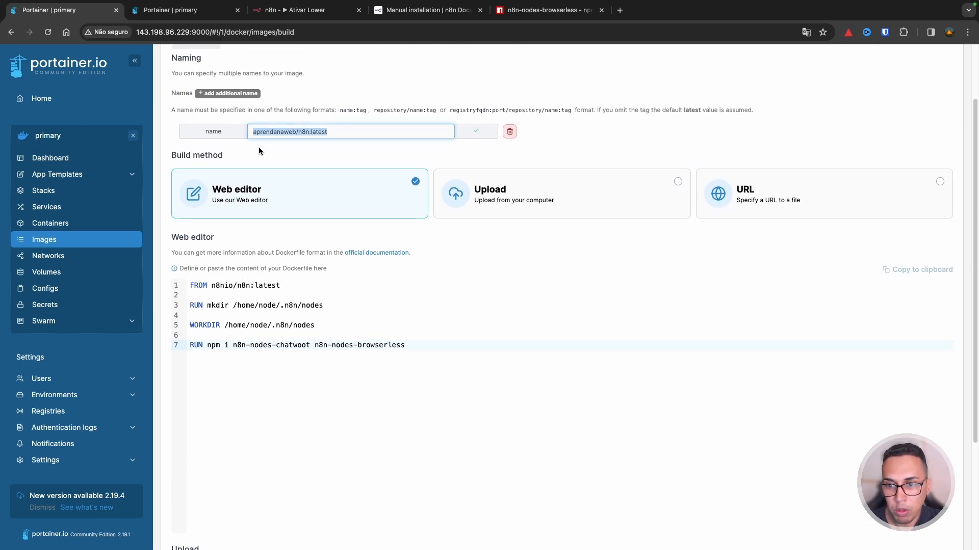
pyautogui.scroll(-3, 194, 291)
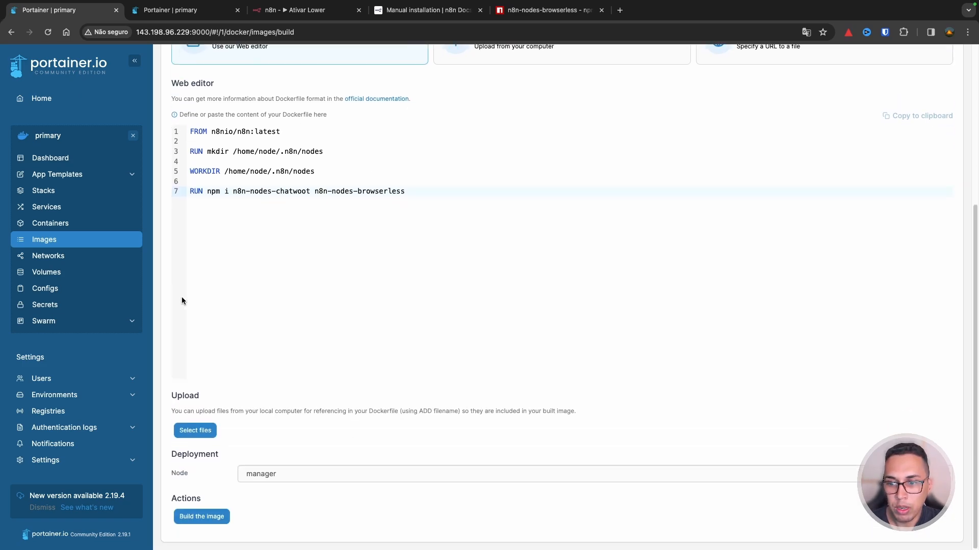
pyautogui.click(199, 518)
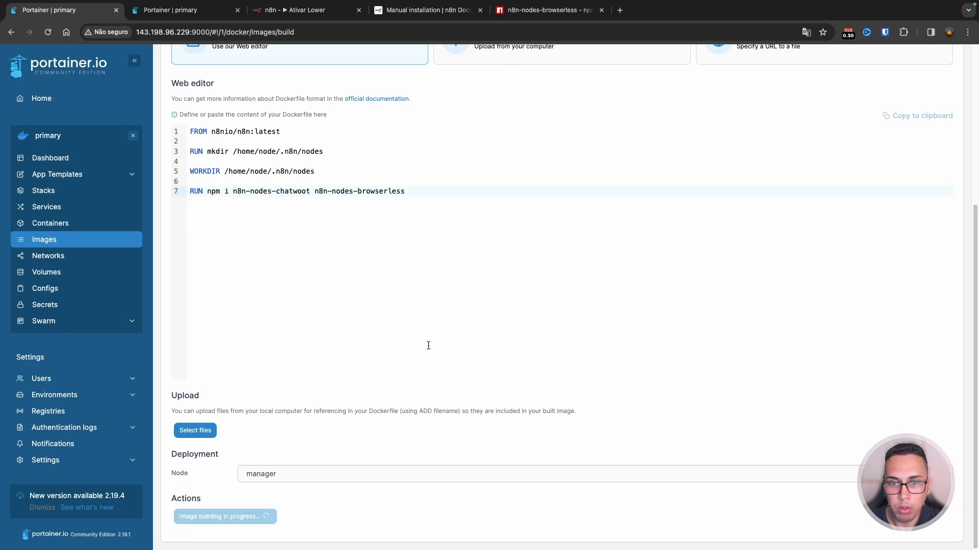
pyautogui.scroll(2, 586, 268)
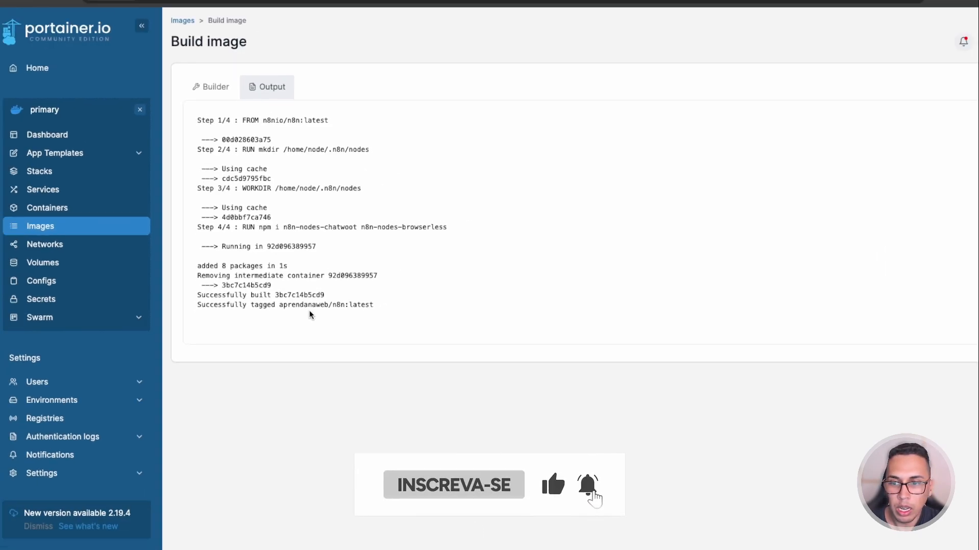
pyautogui.click(41, 226)
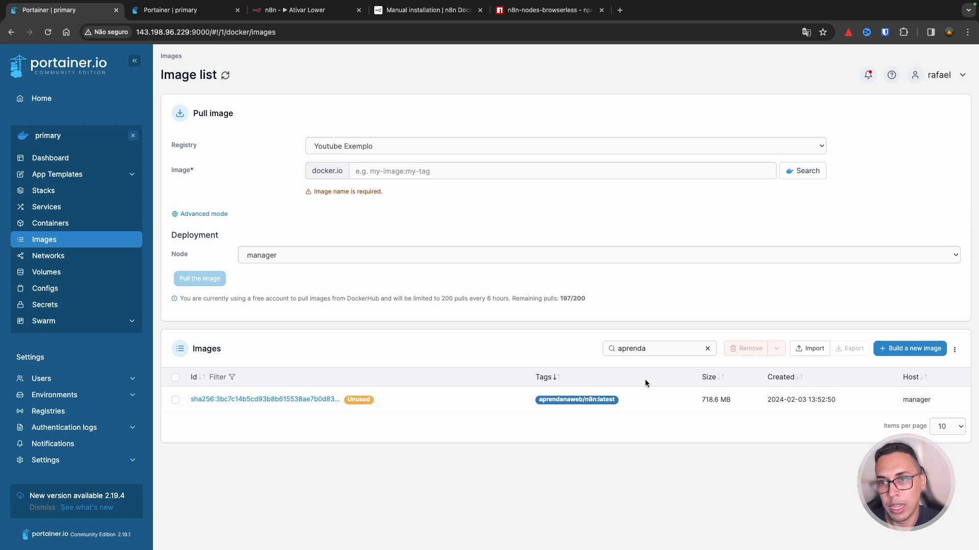
# Switch to n8n, reload the Ativar Lower workflow and search its nodes for cha.
pyautogui.click(299, 10)
pyautogui.click(48, 32)
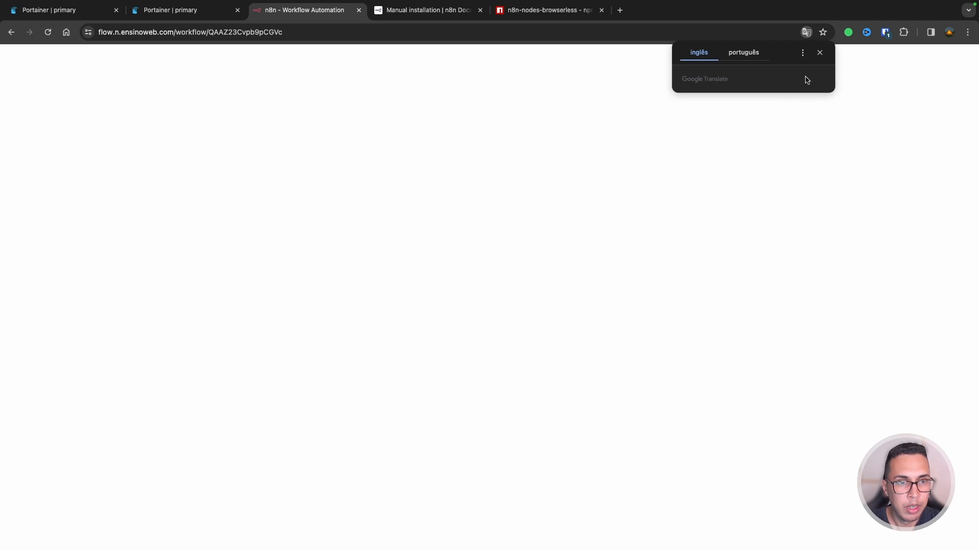
pyautogui.click(819, 53)
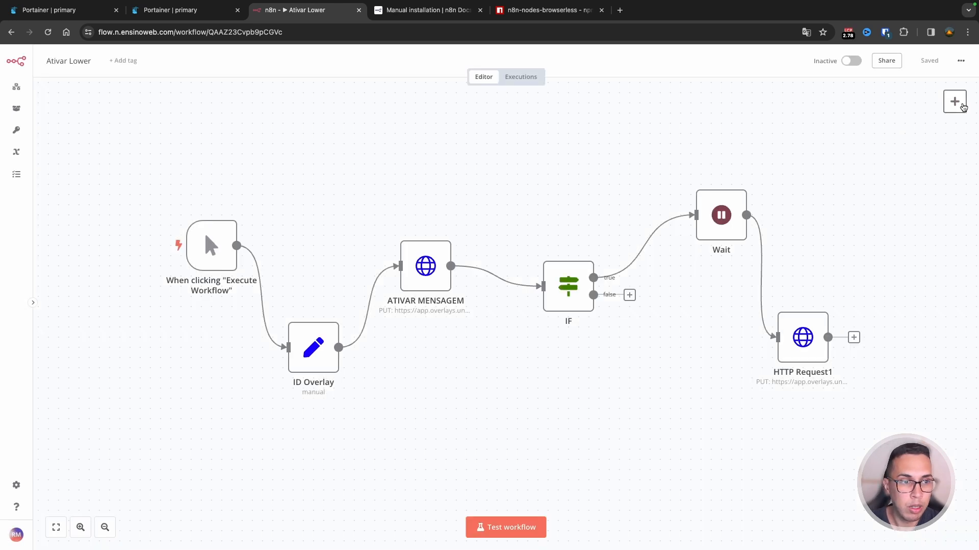
pyautogui.click(963, 107)
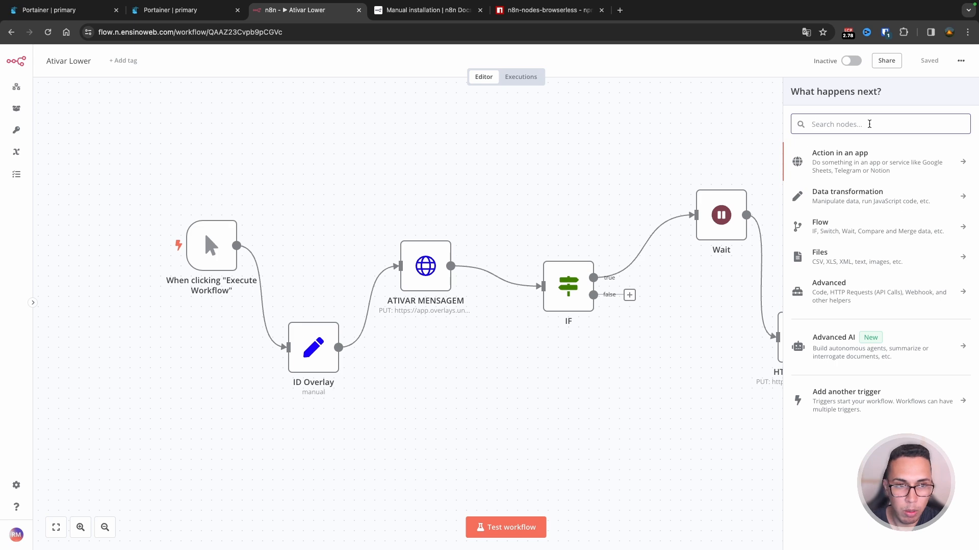
pyautogui.write('cha')
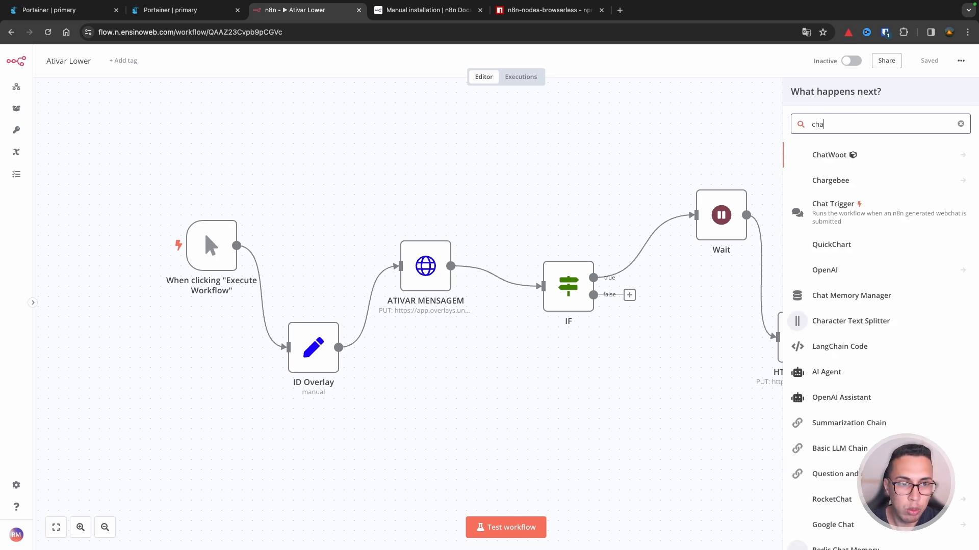
# Replace the node search with brow, check the matching nodes and clear the search.
pyautogui.press('BackSpace')
pyautogui.press('BackSpace')
pyautogui.press('BackSpace')
pyautogui.write('brow')
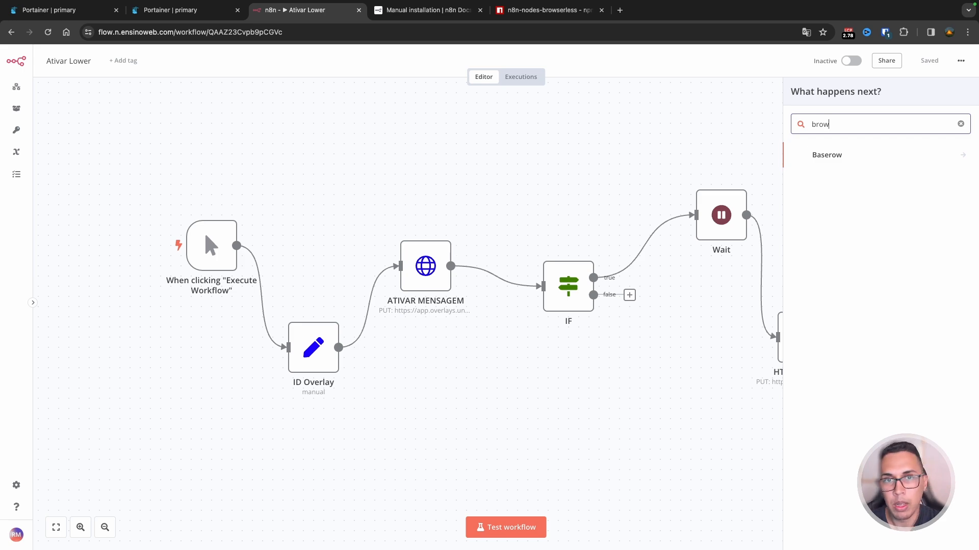
pyautogui.press('BackSpace')
pyautogui.press('BackSpace')
pyautogui.press('BackSpace')
pyautogui.press('BackSpace')
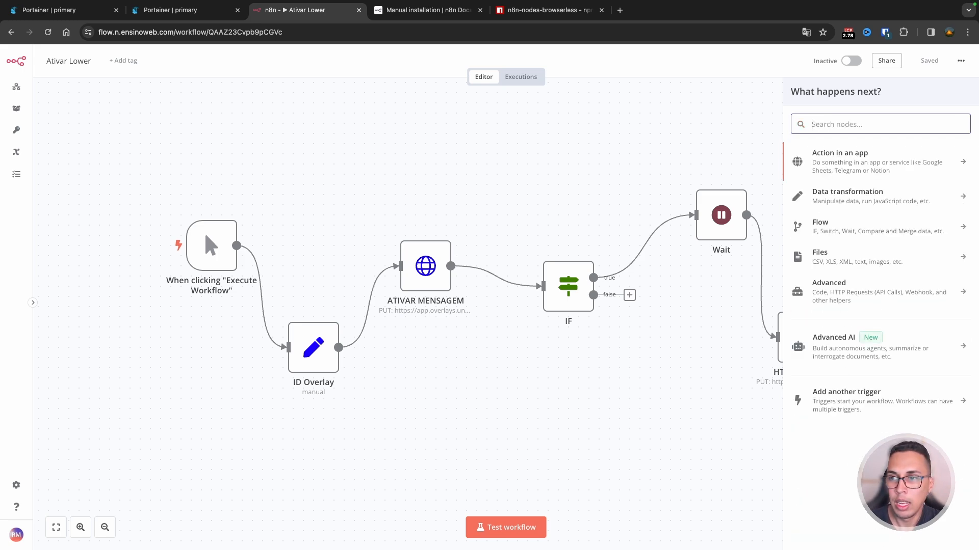
# Close the duplicate Portainer page and open the n8n_editor stack in the remaining one.
pyautogui.click(183, 14)
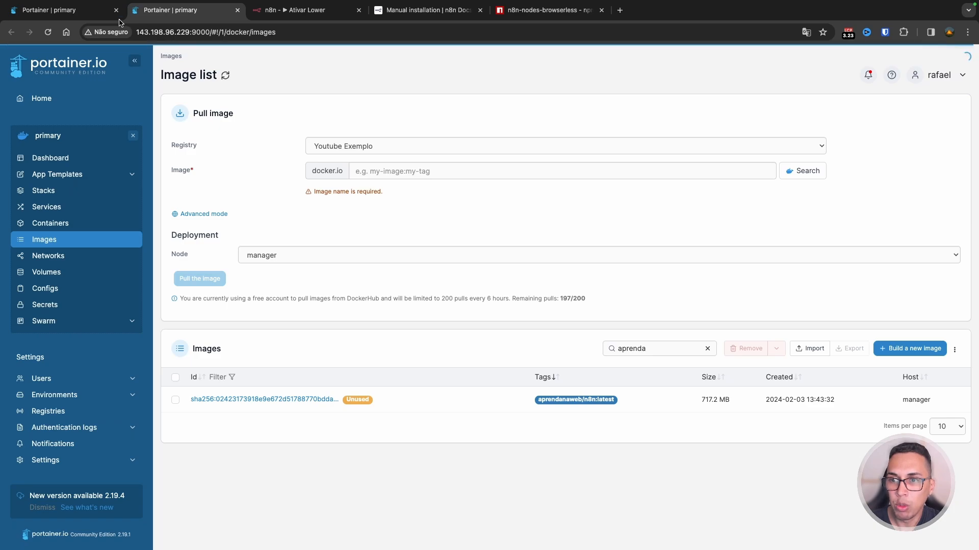
pyautogui.click(238, 10)
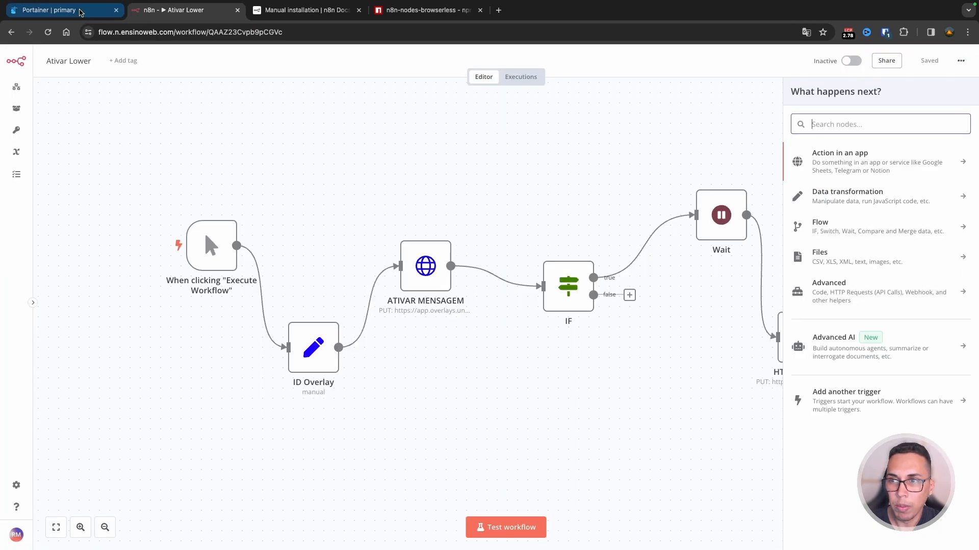
pyautogui.click(83, 12)
pyautogui.click(121, 194)
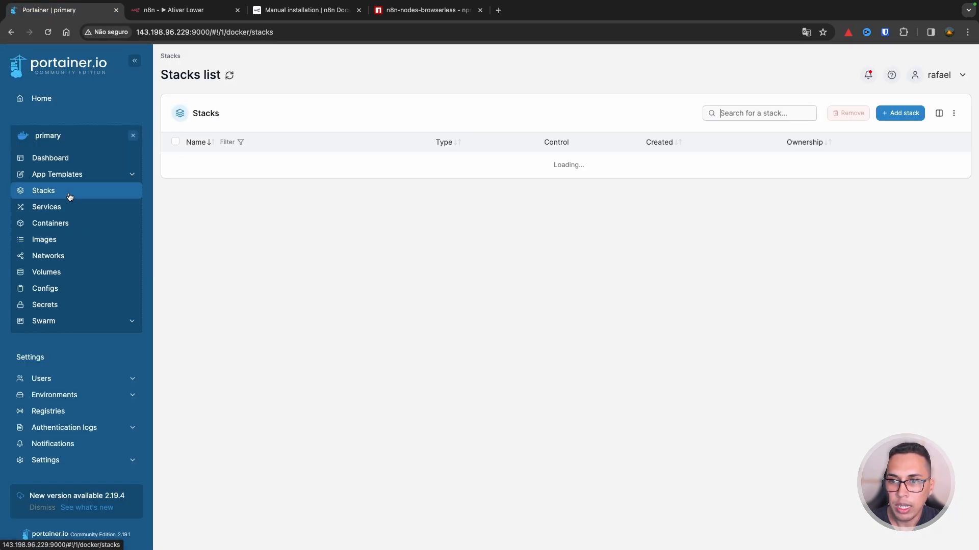
pyautogui.scroll(-3, 268, 279)
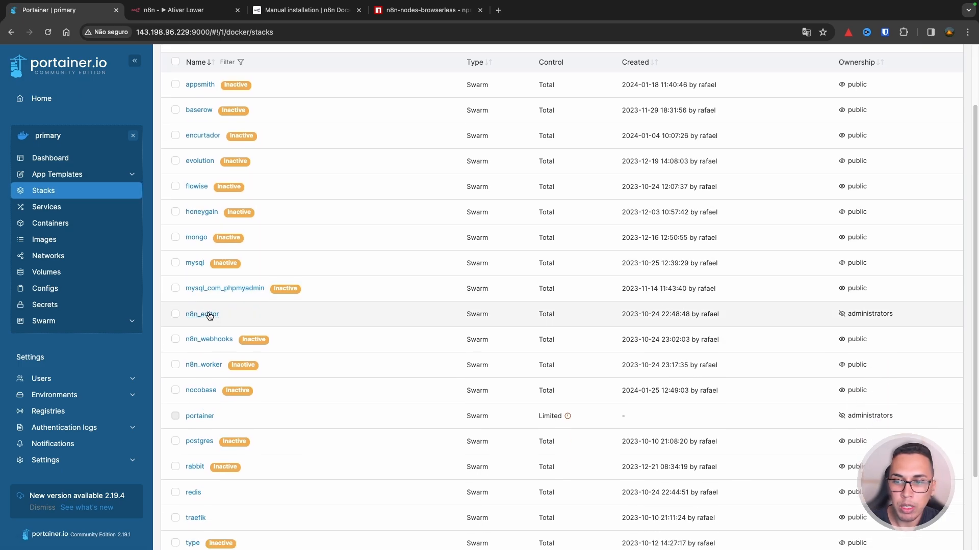
pyautogui.click(209, 314)
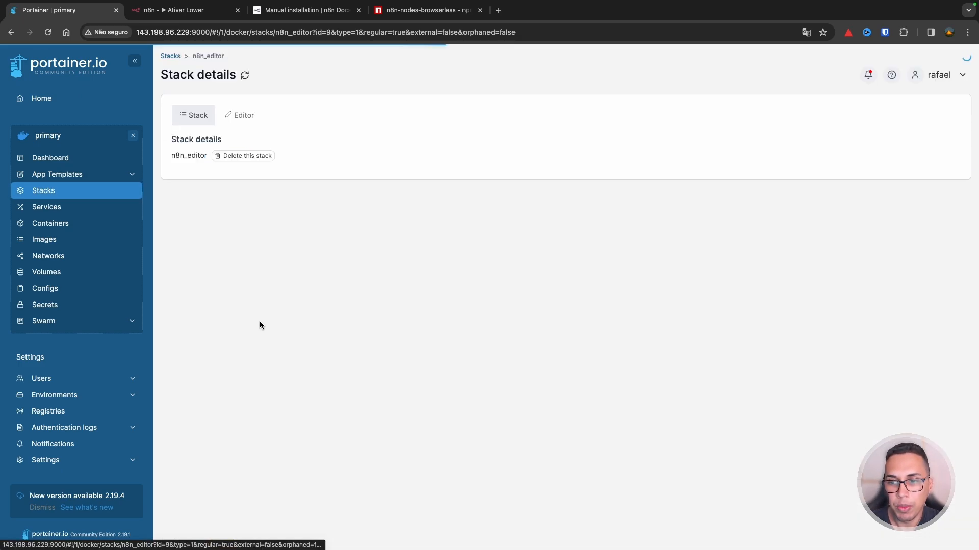
# Review the n8n_editor stack's services and examine the image line in its compose file.
pyautogui.scroll(-1, 510, 331)
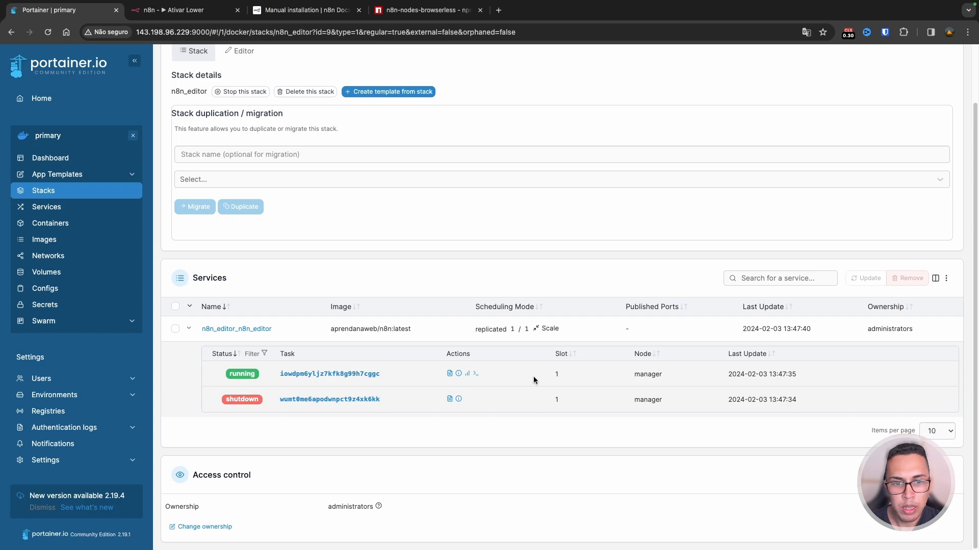
pyautogui.scroll(2, 301, 304)
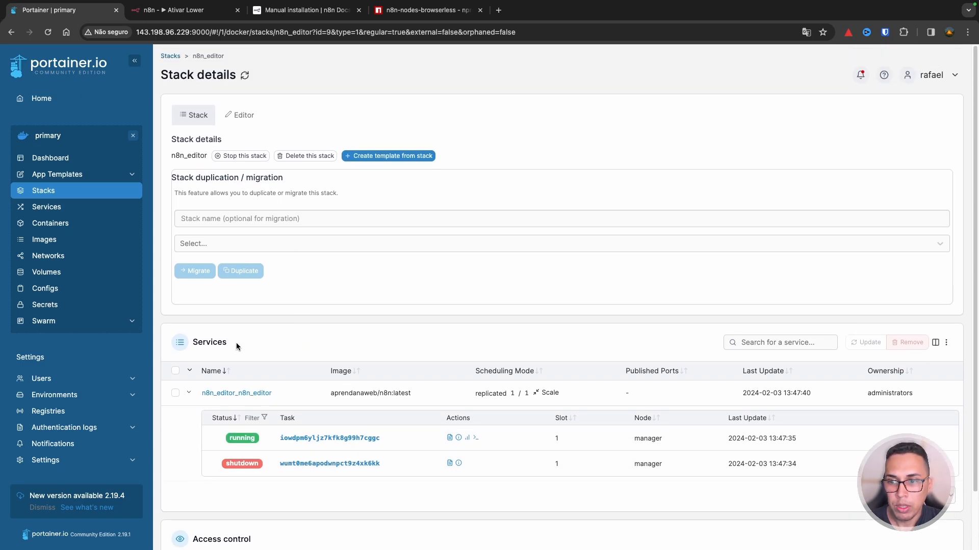
pyautogui.scroll(-2, 237, 342)
pyautogui.scroll(2, 245, 204)
pyautogui.click(243, 115)
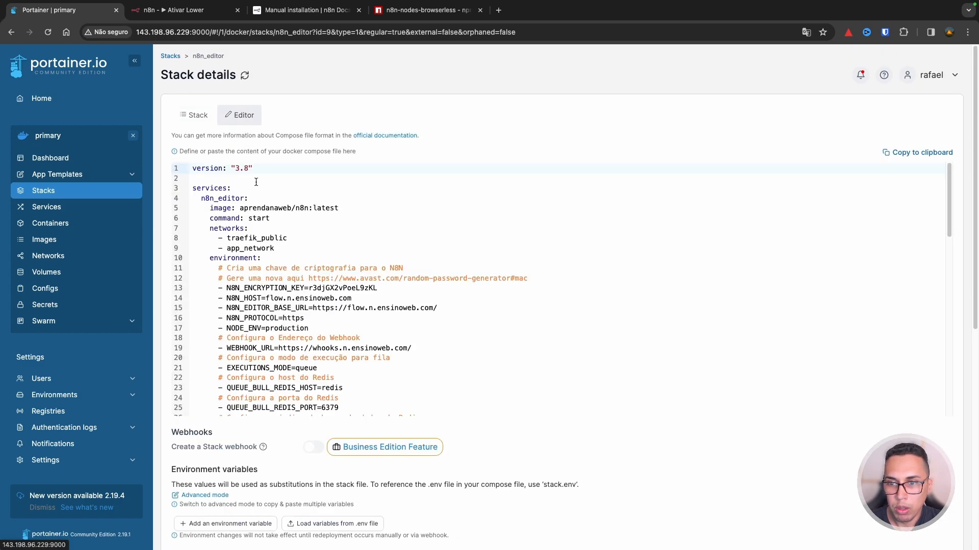
pyautogui.moveTo(239, 208); pyautogui.dragTo(357, 206)
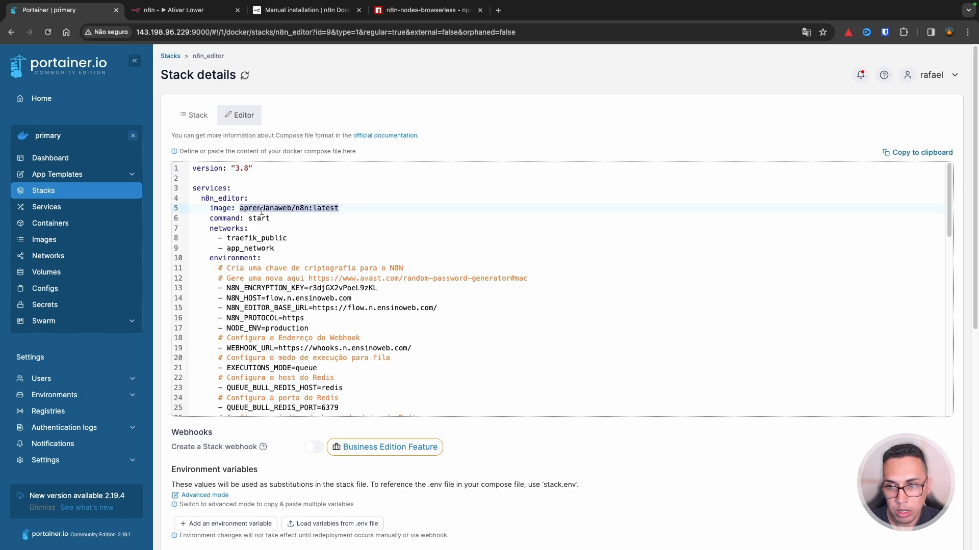
# Leave Prune services off and force an update of the n8n_editor_n8n_editor service with Re-pull image enabled.
pyautogui.scroll(-8, 162, 218)
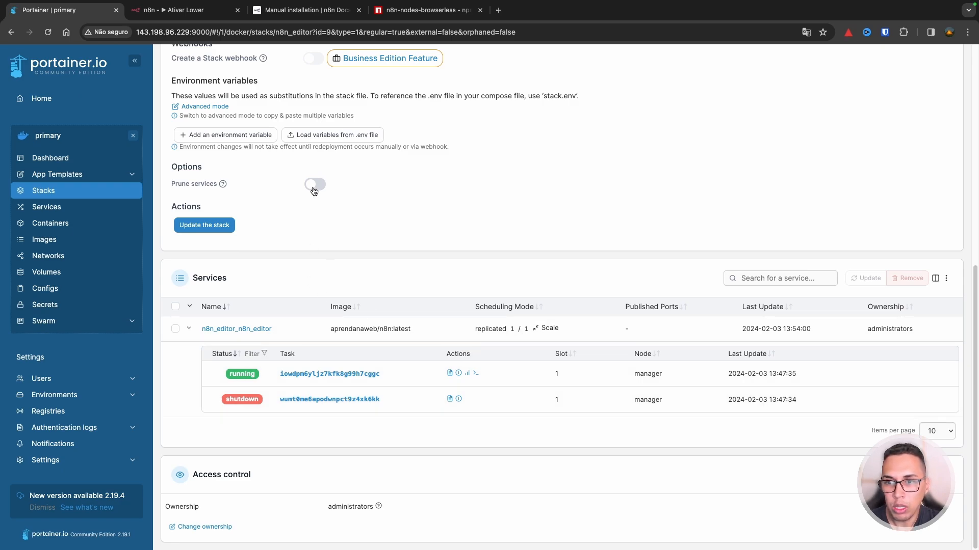
pyautogui.click(314, 190)
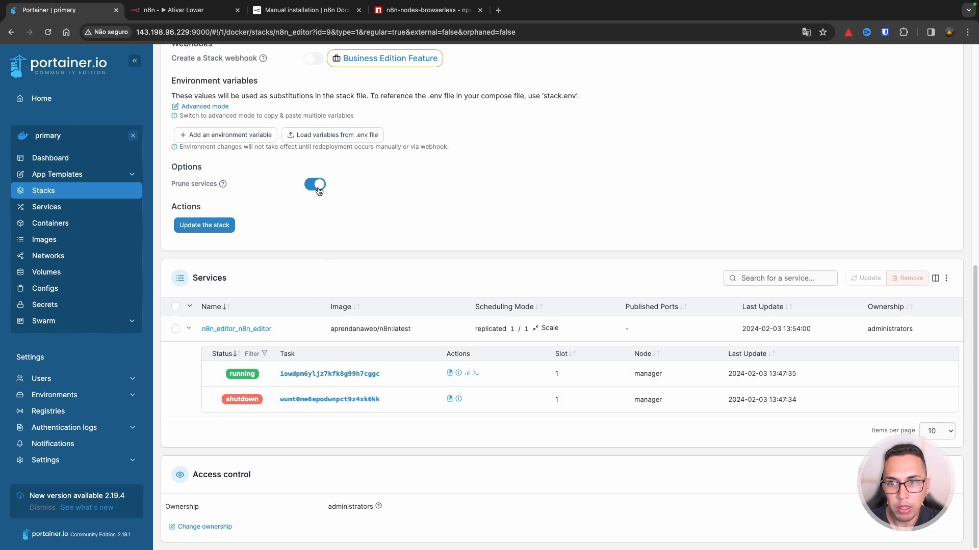
pyautogui.click(317, 189)
pyautogui.click(176, 307)
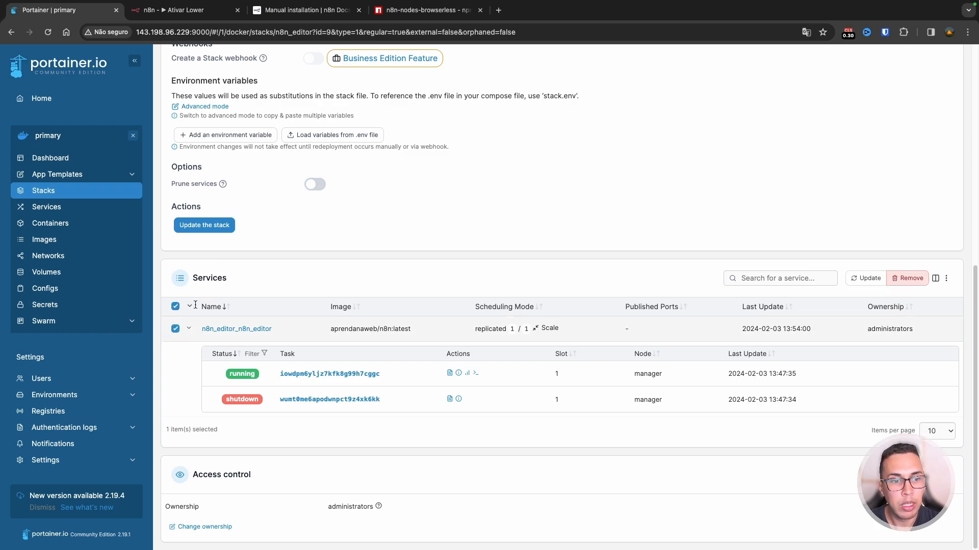
pyautogui.click(863, 278)
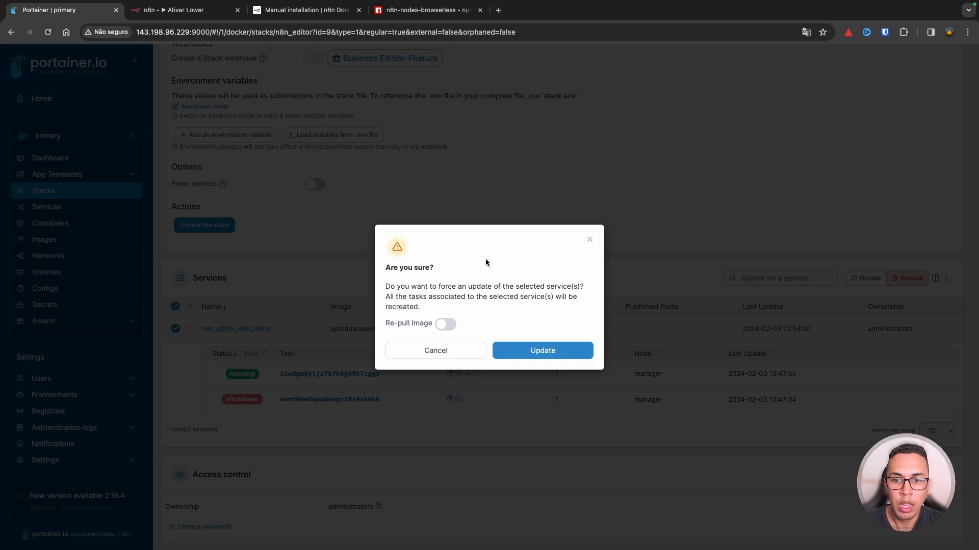
pyautogui.click(445, 325)
pyautogui.click(559, 353)
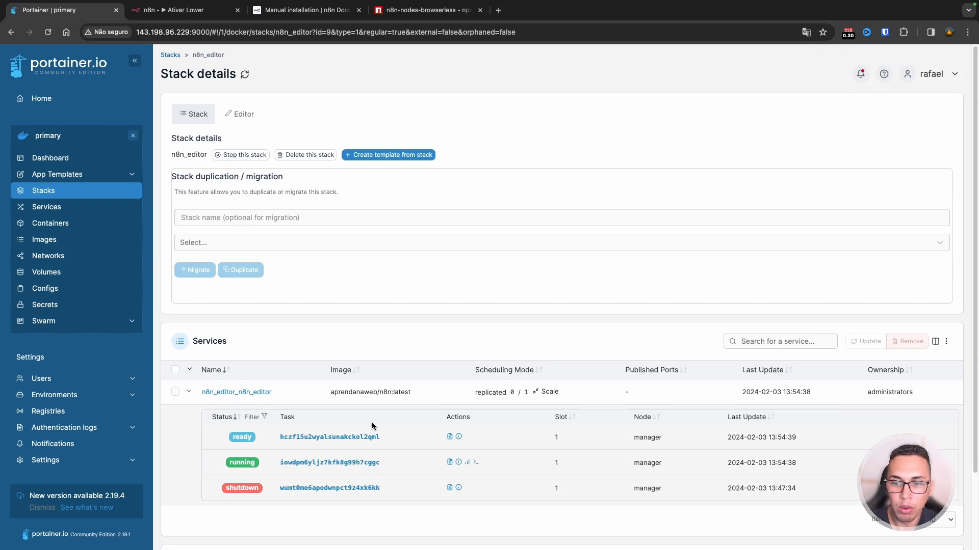
# Check the n8n_editor service's tasks, reload the stack details and reload the Ativar Lower workflow in n8n.
pyautogui.scroll(-1, 372, 422)
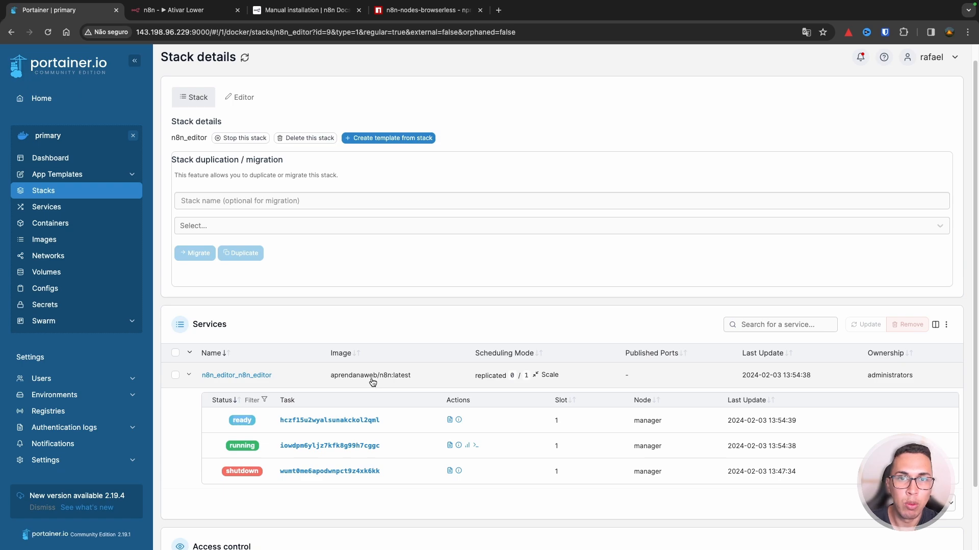
pyautogui.press('super+r')
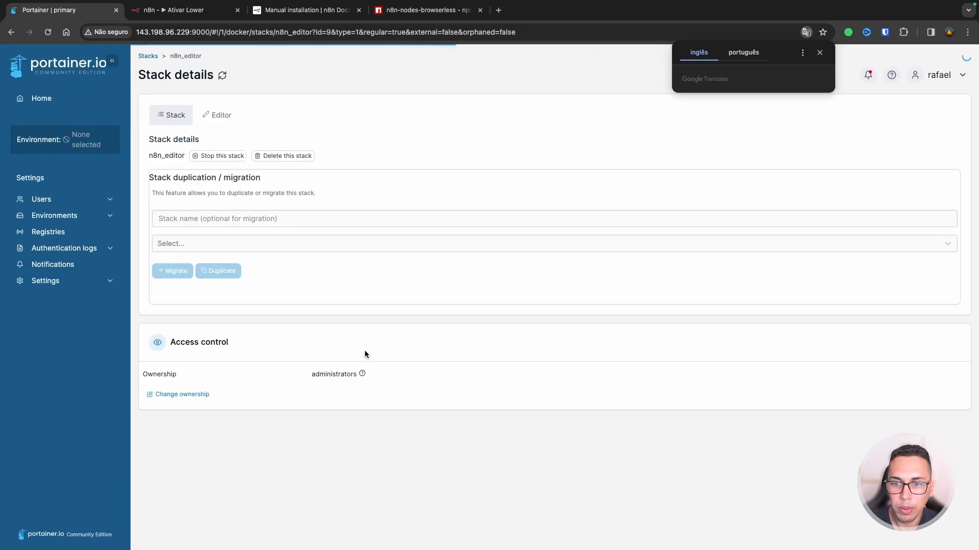
pyautogui.click(173, 11)
pyautogui.press('super+r')
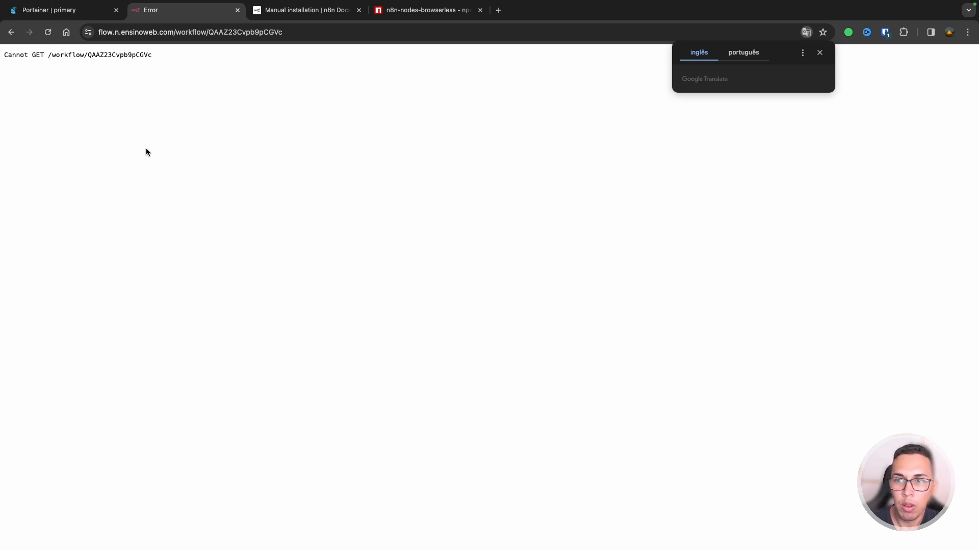
pyautogui.click(145, 152)
pyautogui.moveTo(118, 55); pyautogui.dragTo(123, 55)
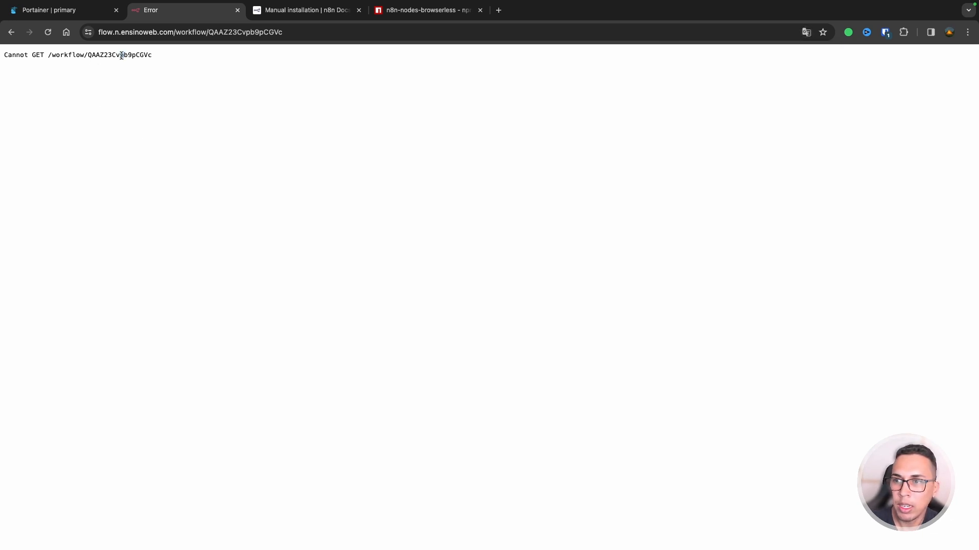
# Reload the Ativar Lower workflow, dismiss the translation offer, and search the available nodes for "ch".
pyautogui.click(47, 31)
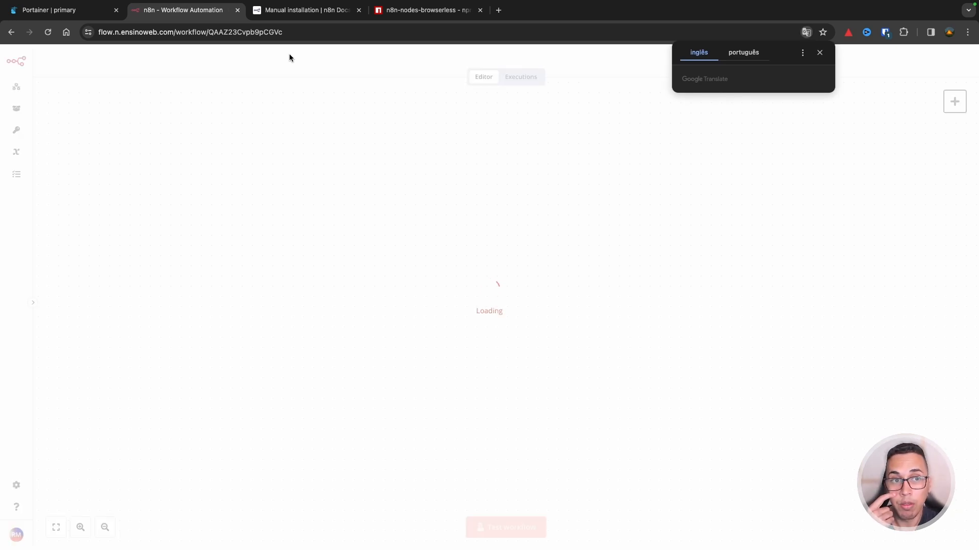
pyautogui.click(820, 53)
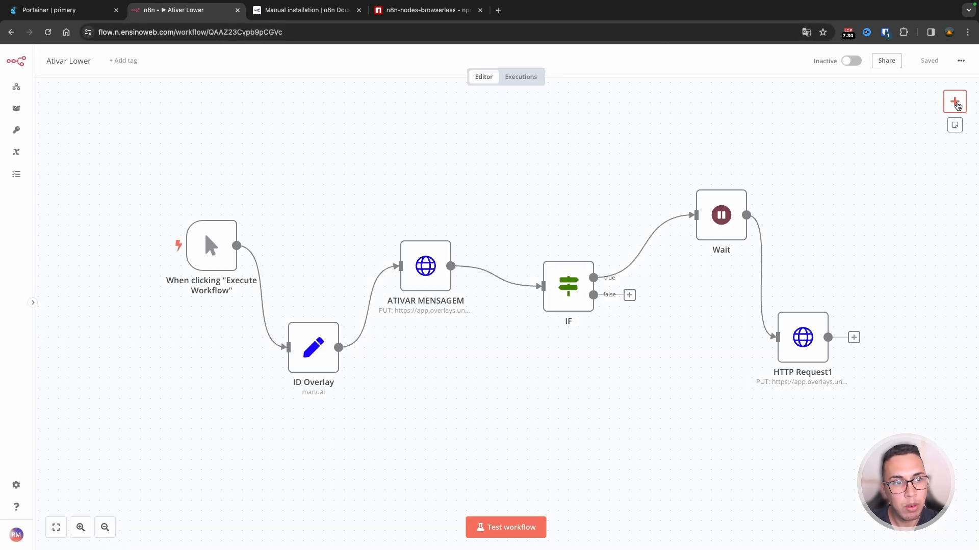
pyautogui.click(956, 104)
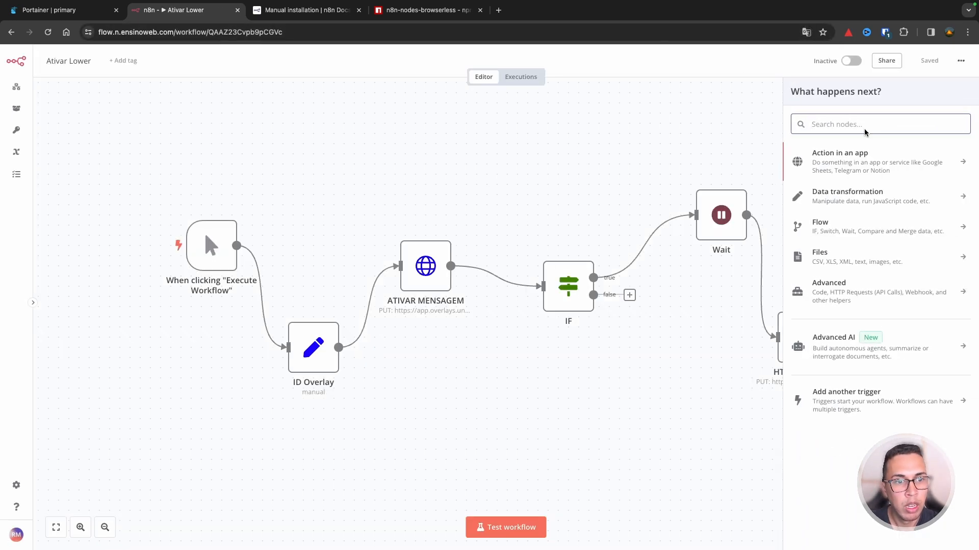
pyautogui.write('ch')
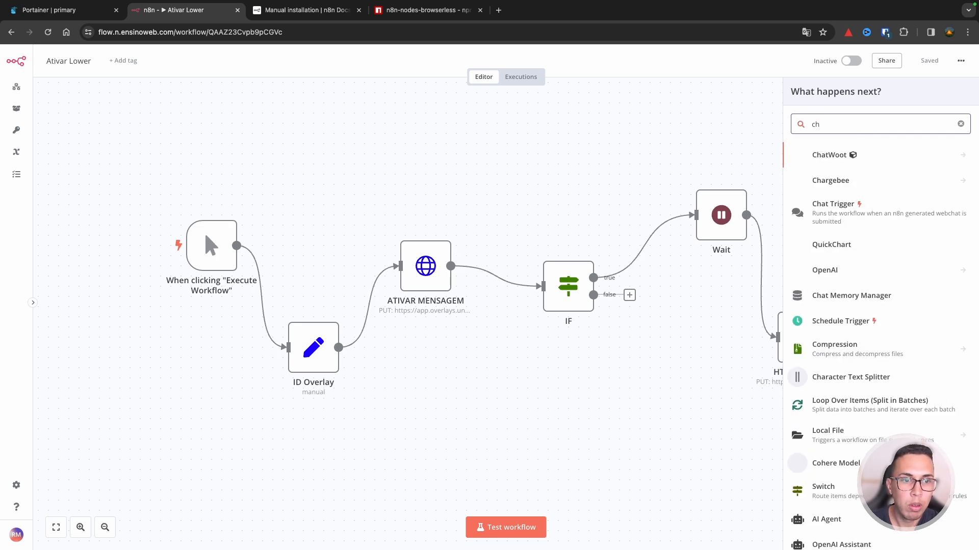
pyautogui.press('BackSpace')
pyautogui.press('BackSpace')
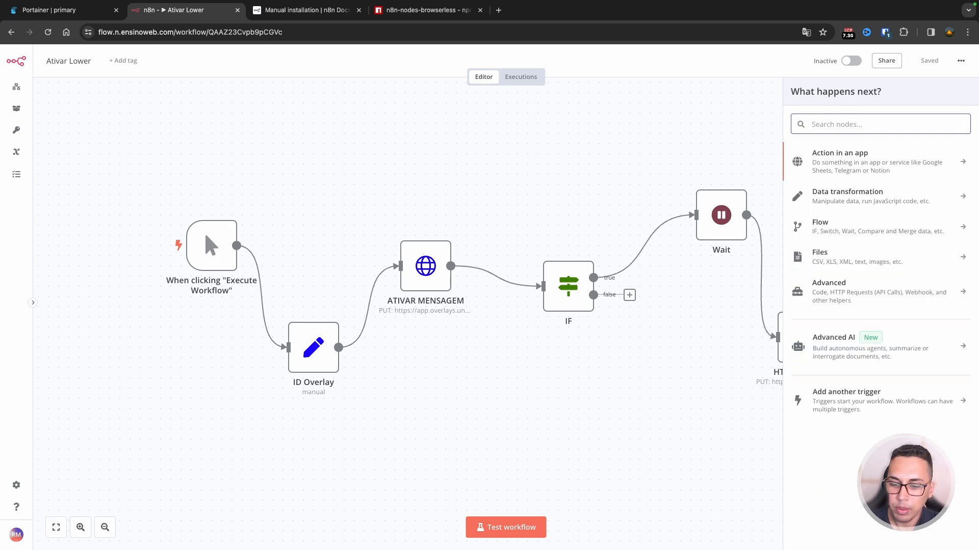
# Search the nodes for "bro", examine the Browserless community node's package and actions, and close the node search.
pyautogui.write('bro')
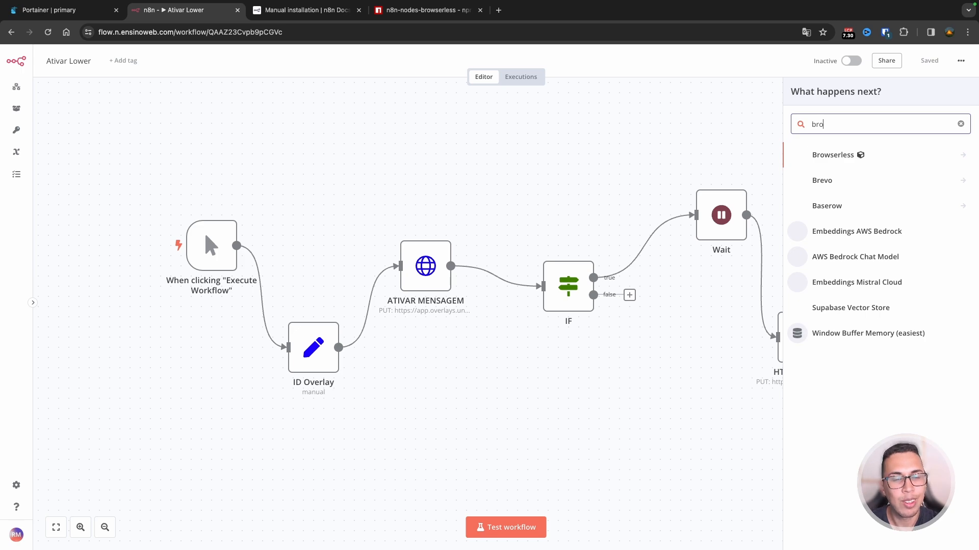
pyautogui.moveTo(862, 156)
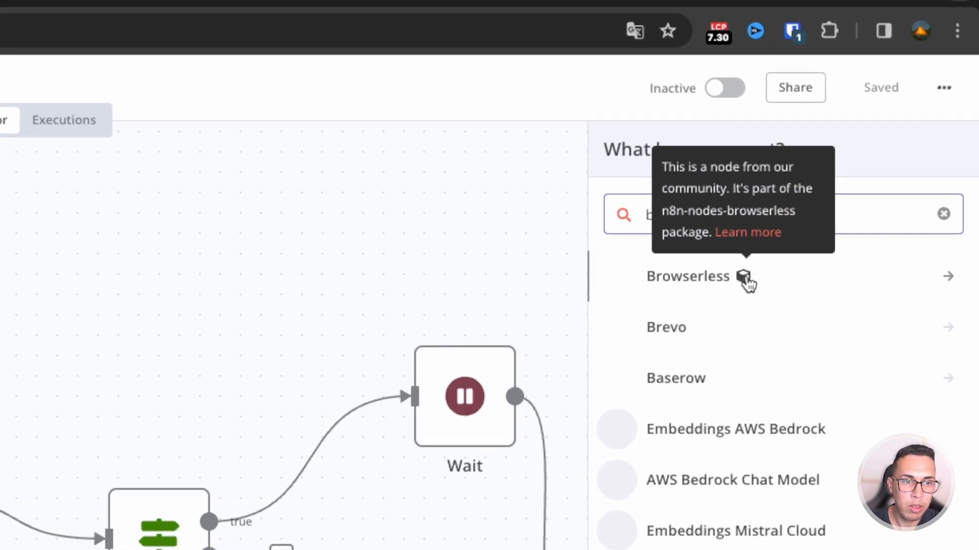
pyautogui.click(773, 280)
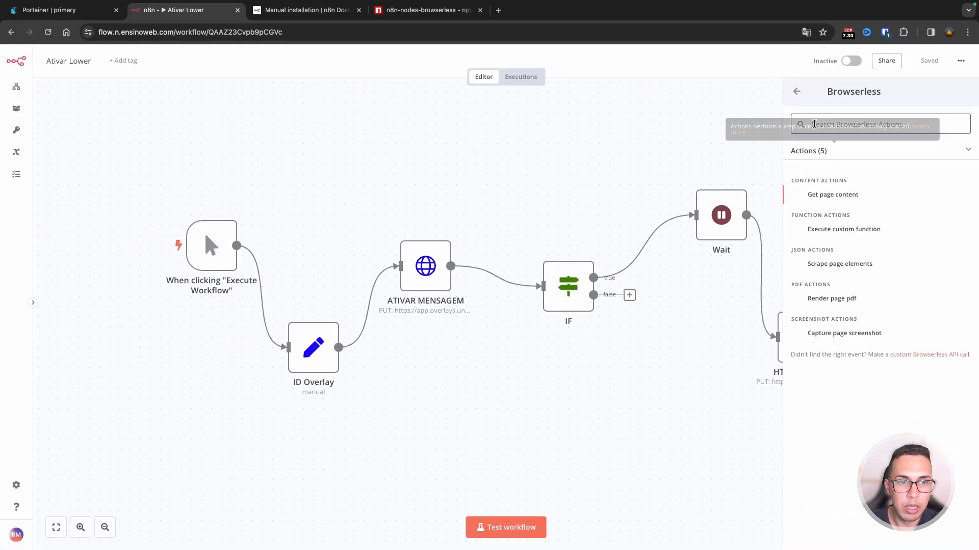
pyautogui.click(796, 93)
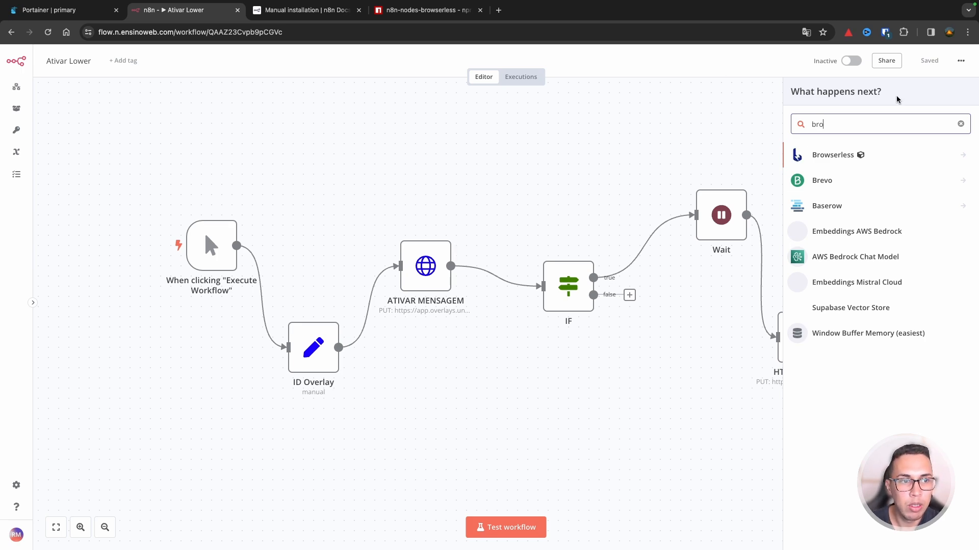
pyautogui.click(960, 124)
pyautogui.click(633, 127)
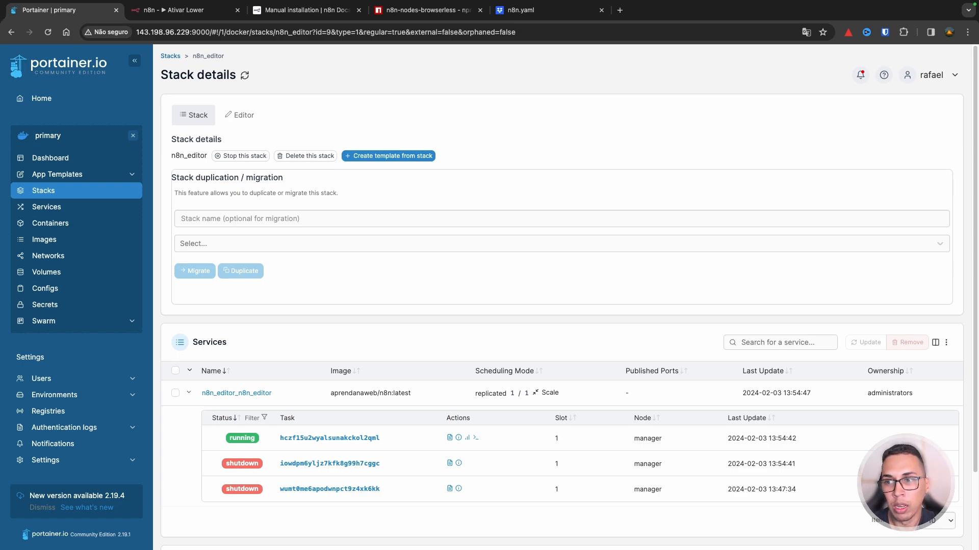
# Switch to Portainer and review the n8n_editor, n8n_webhooks and n8n_worker entries in the stacks list.
pyautogui.click(52, 193)
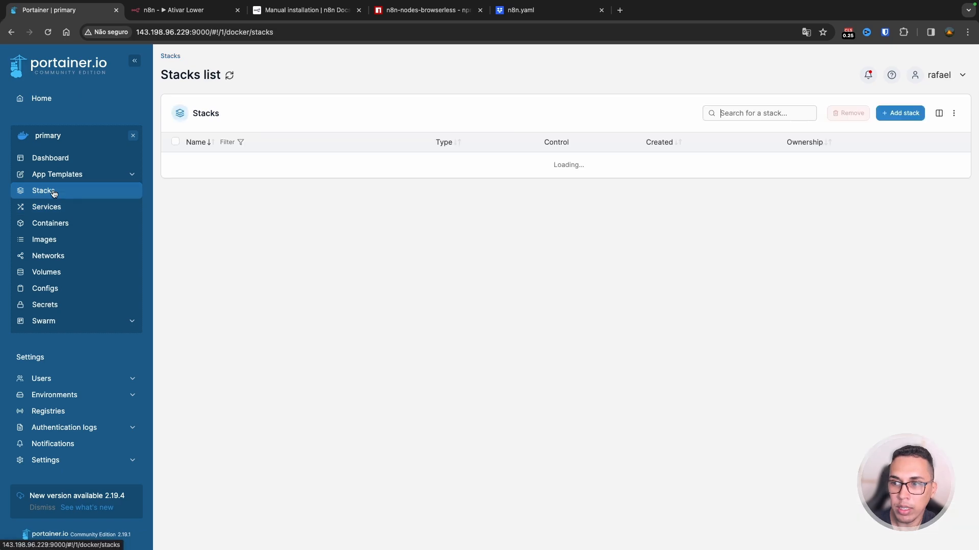
pyautogui.scroll(-2, 266, 248)
pyautogui.scroll(-3, 245, 244)
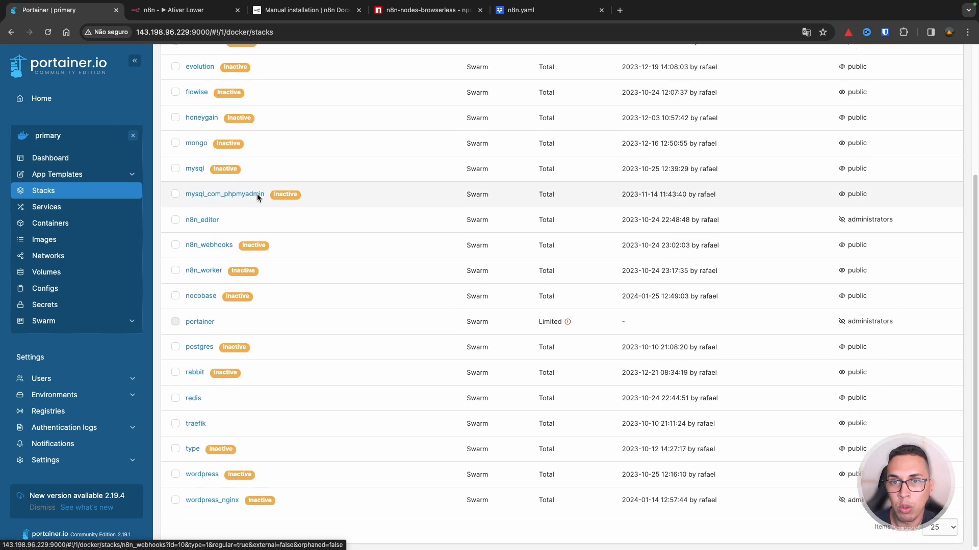
# Examine the image lines of the n8n_editor, n8n_webhook and n8n_worker services in the n8n.yaml file on Dropbox and close the file.
pyautogui.click(523, 12)
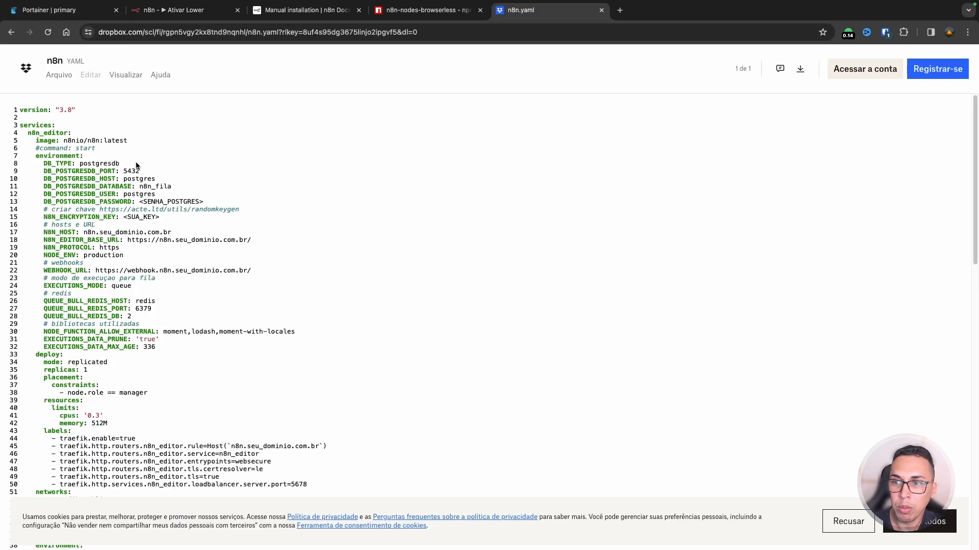
pyautogui.moveTo(63, 140); pyautogui.dragTo(136, 140)
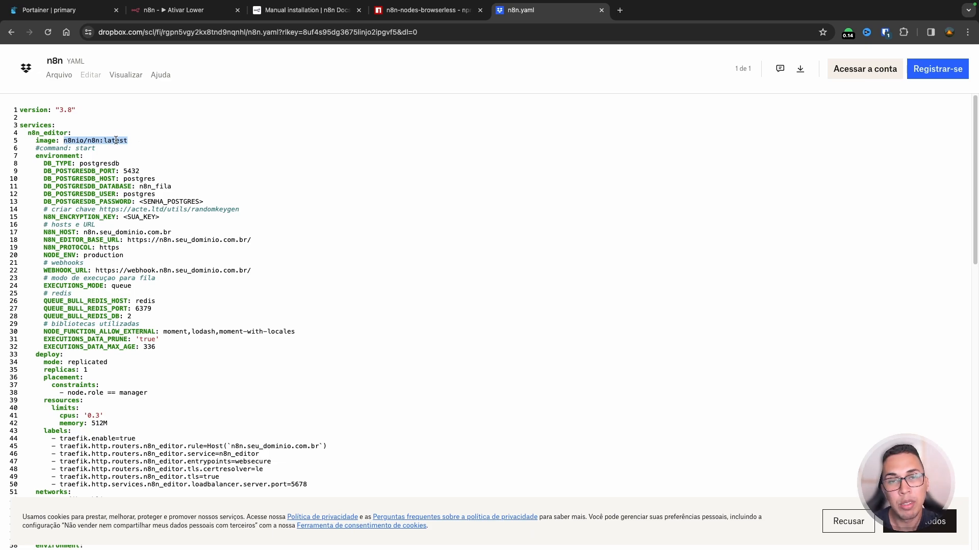
pyautogui.scroll(-6, 108, 152)
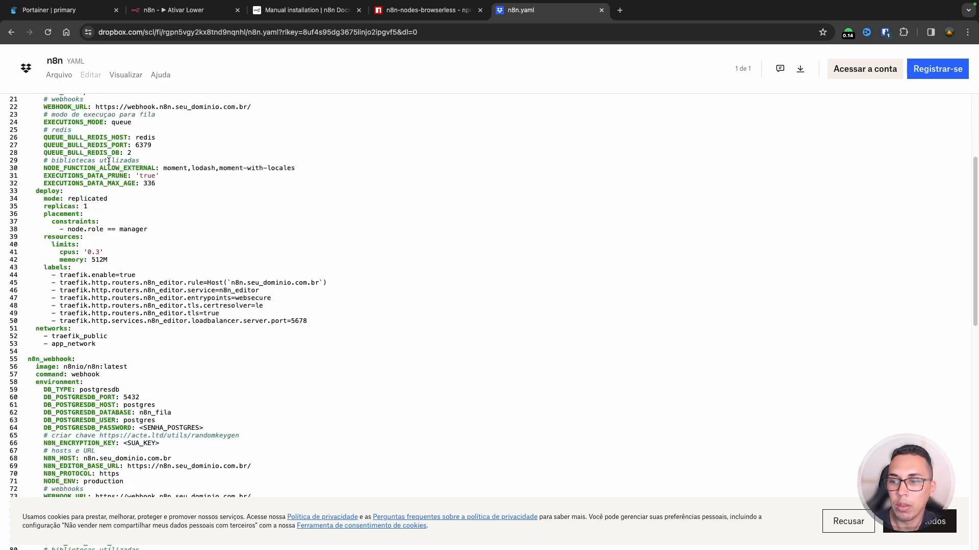
pyautogui.moveTo(67, 198); pyautogui.dragTo(163, 193)
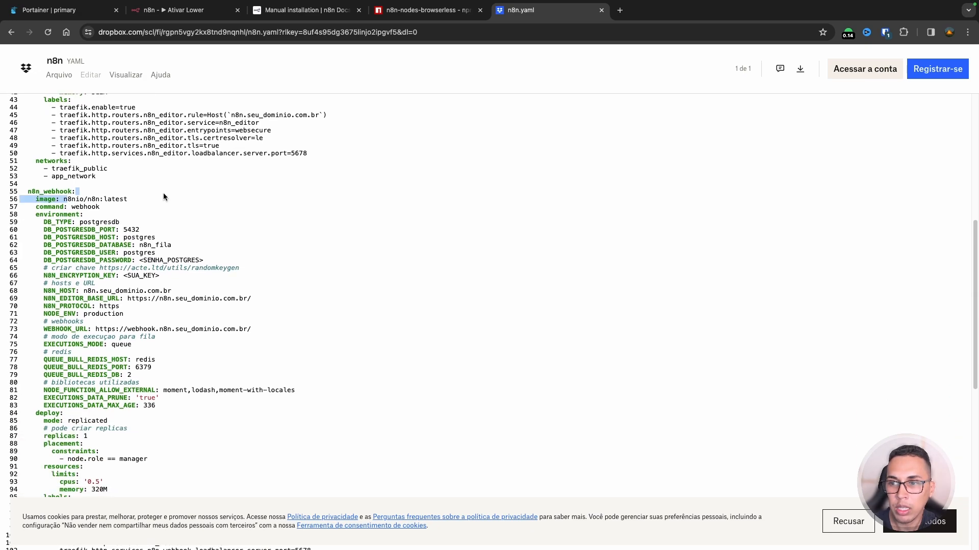
pyautogui.scroll(-6, 128, 198)
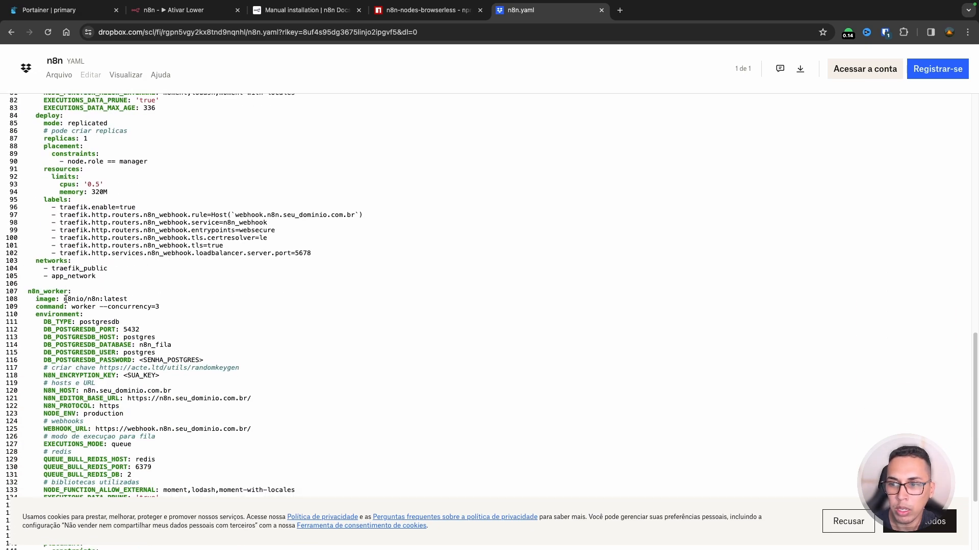
pyautogui.moveTo(67, 299); pyautogui.dragTo(136, 304)
pyautogui.scroll(5, 104, 263)
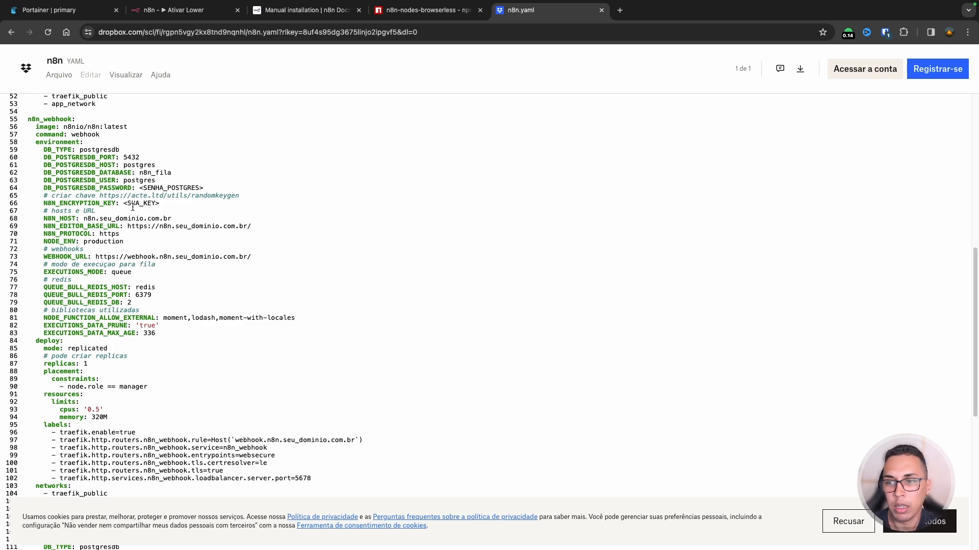
pyautogui.scroll(2, 142, 216)
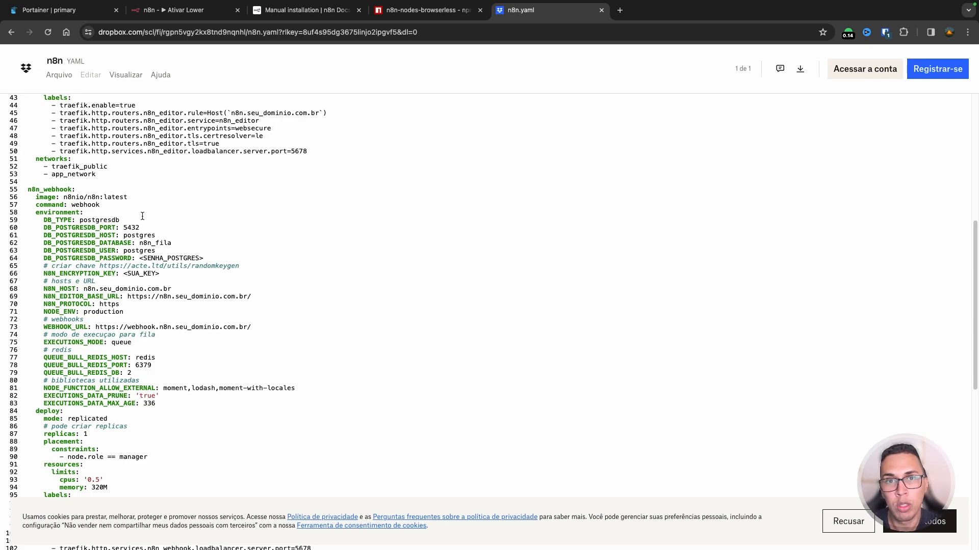
pyautogui.scroll(10, 183, 225)
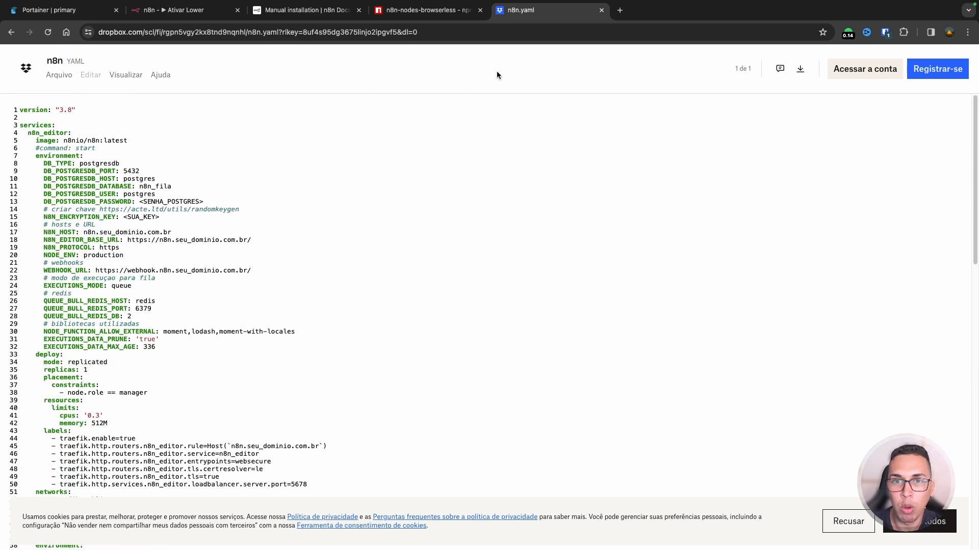
pyautogui.click(603, 14)
# Return to Portainer and open the details of the aprendanaweb/n8n:latest image from the image list.
pyautogui.click(56, 10)
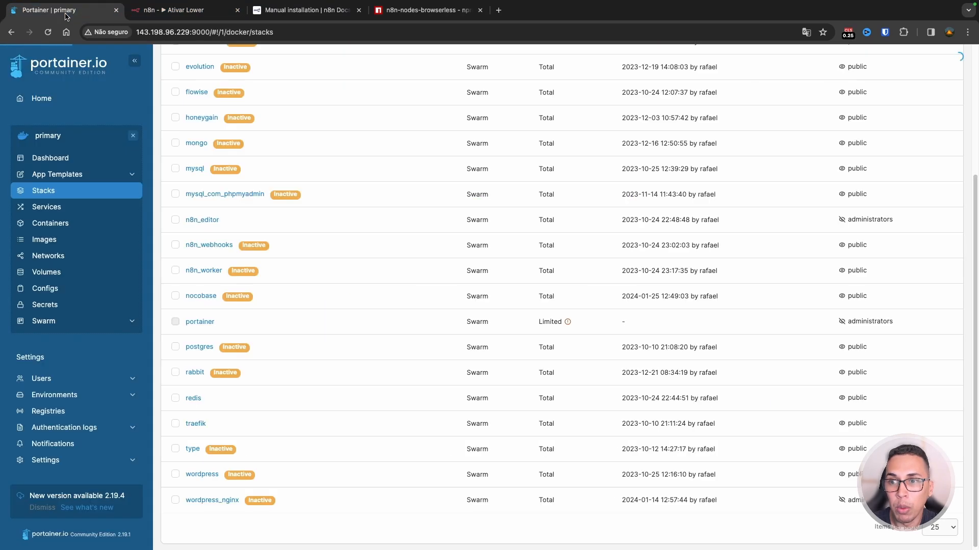
pyautogui.click(51, 158)
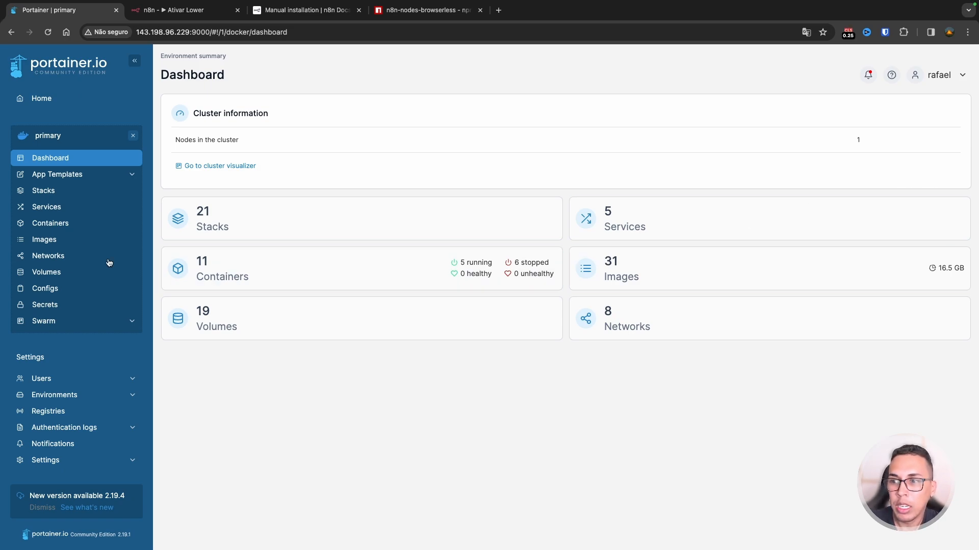
pyautogui.click(63, 239)
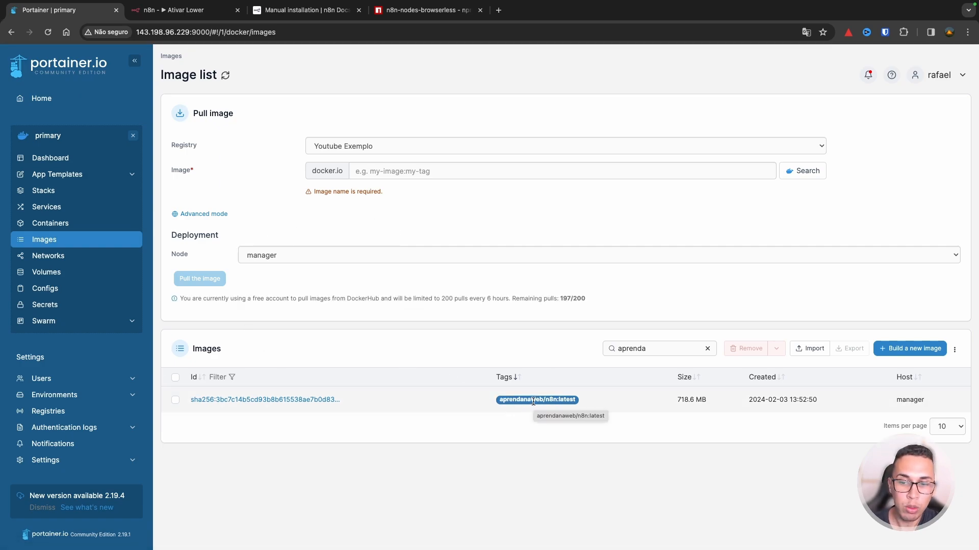
pyautogui.click(319, 401)
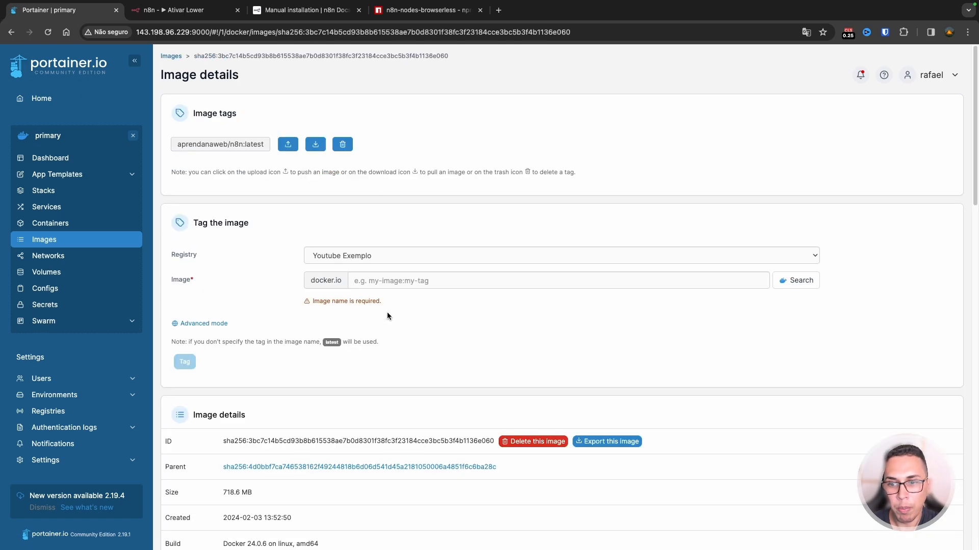